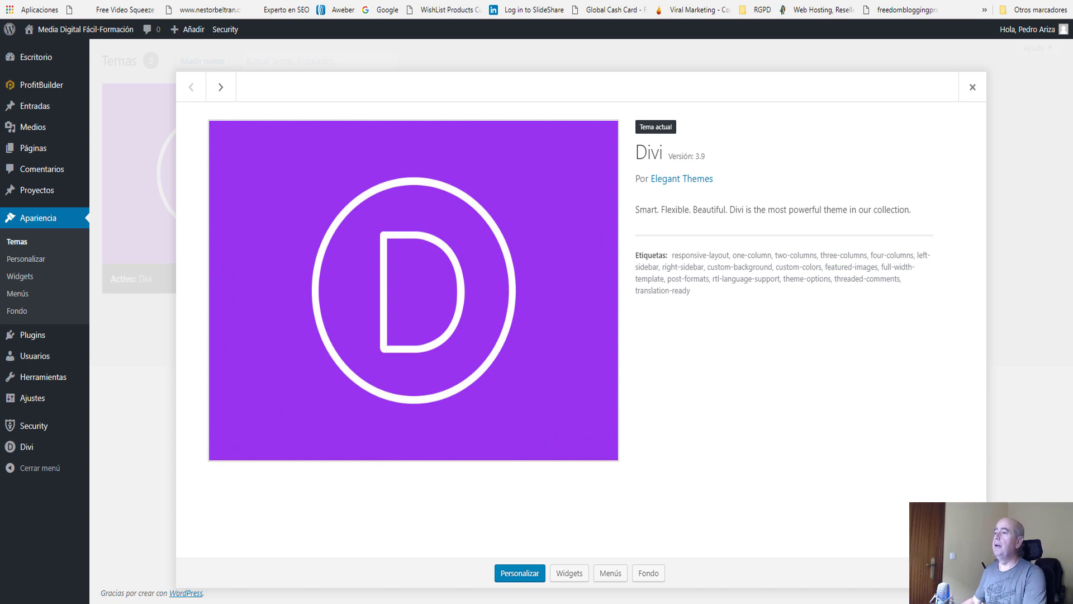
Check the active Divi theme's version number in its theme details and close the details.
{"action": "left_click_drag", "start_coordinate": [694, 156], "coordinate": [724, 161]}
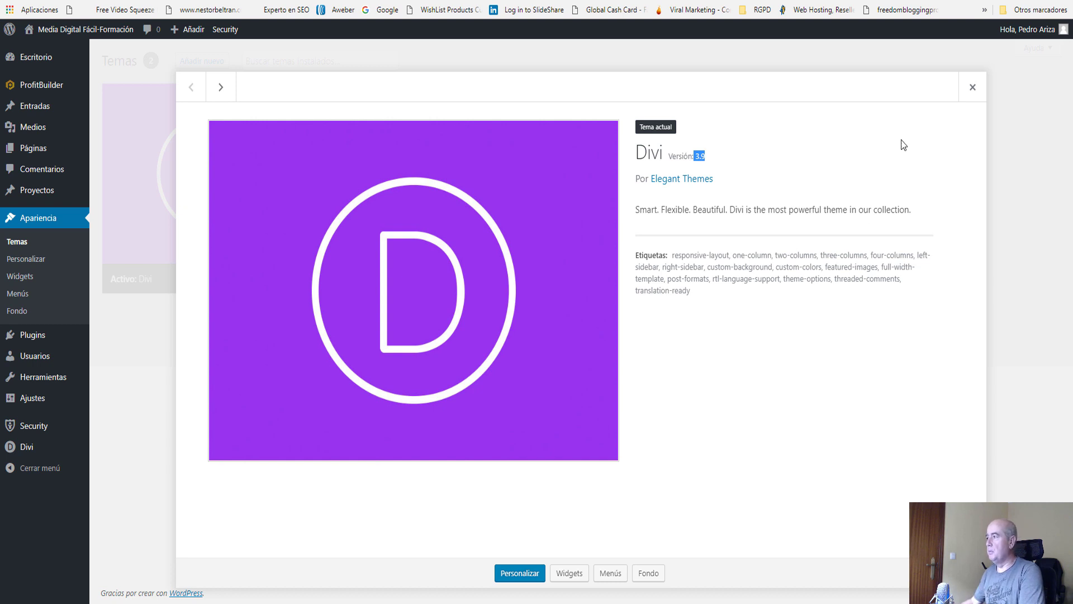
{"action": "left_click", "coordinate": [973, 87]}
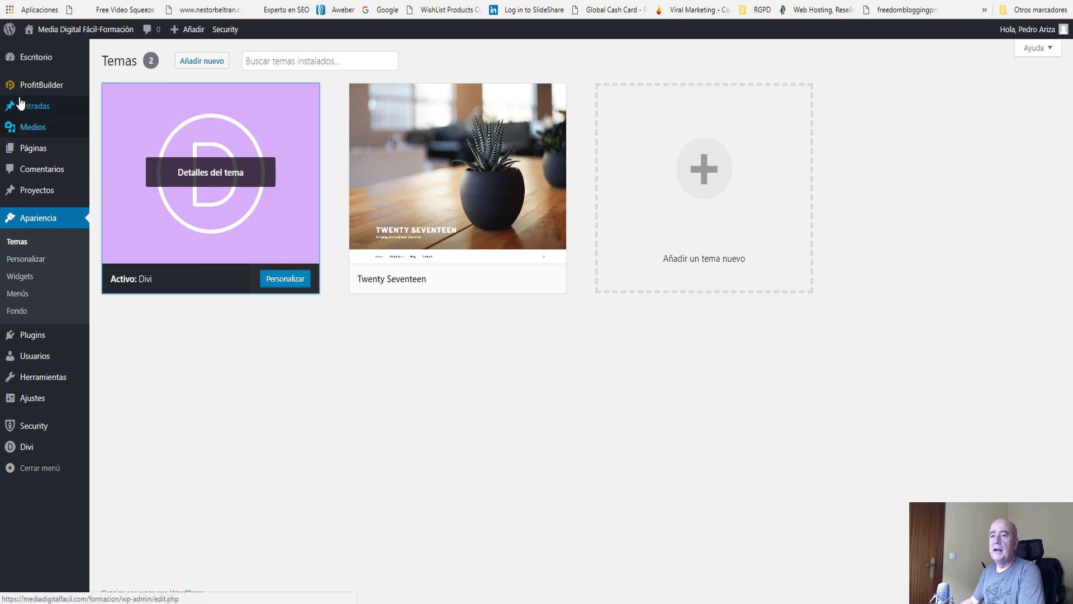
Create a new page with the Divi builder and open it in the visual builder.
{"action": "mouse_move", "coordinate": [20, 118]}
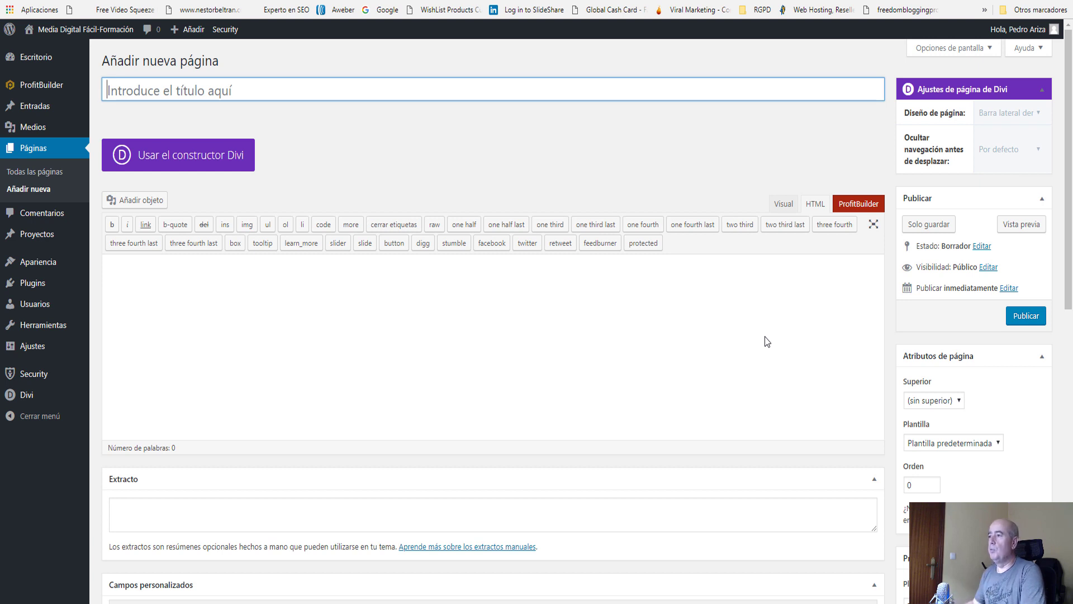
{"action": "left_click", "coordinate": [193, 162]}
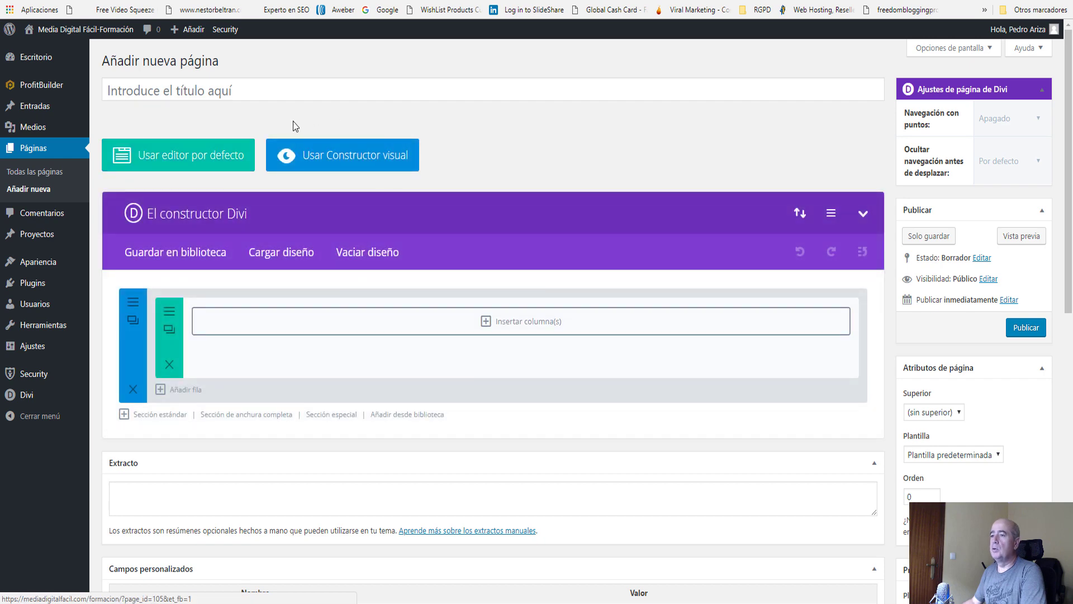
{"action": "left_click", "coordinate": [358, 155]}
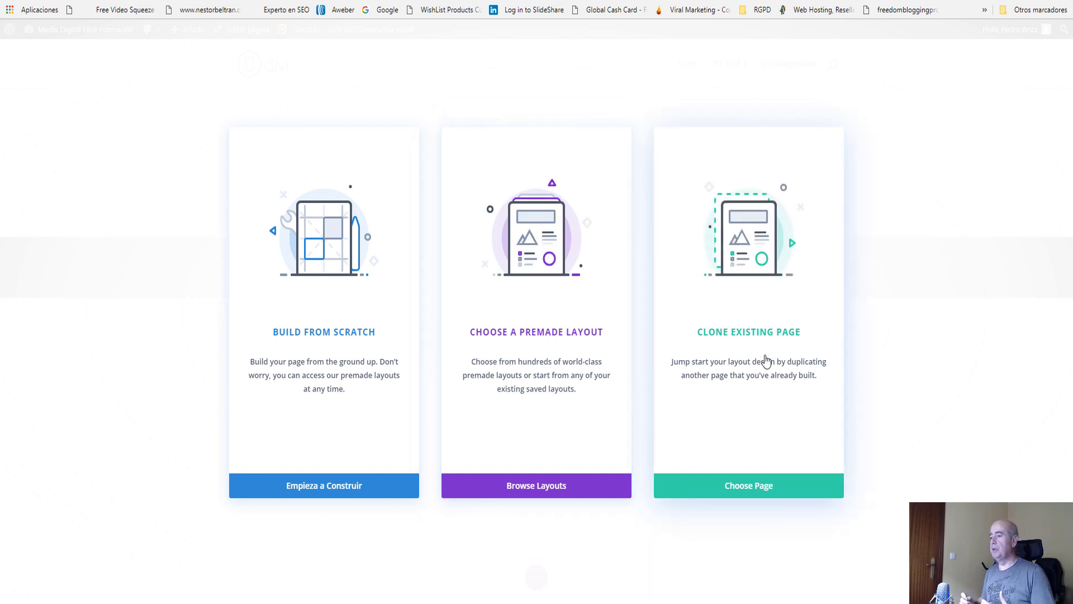
Load the premade Fashion Landing Page layout from the Fashion layout pack into the new page.
{"action": "left_click", "coordinate": [538, 333]}
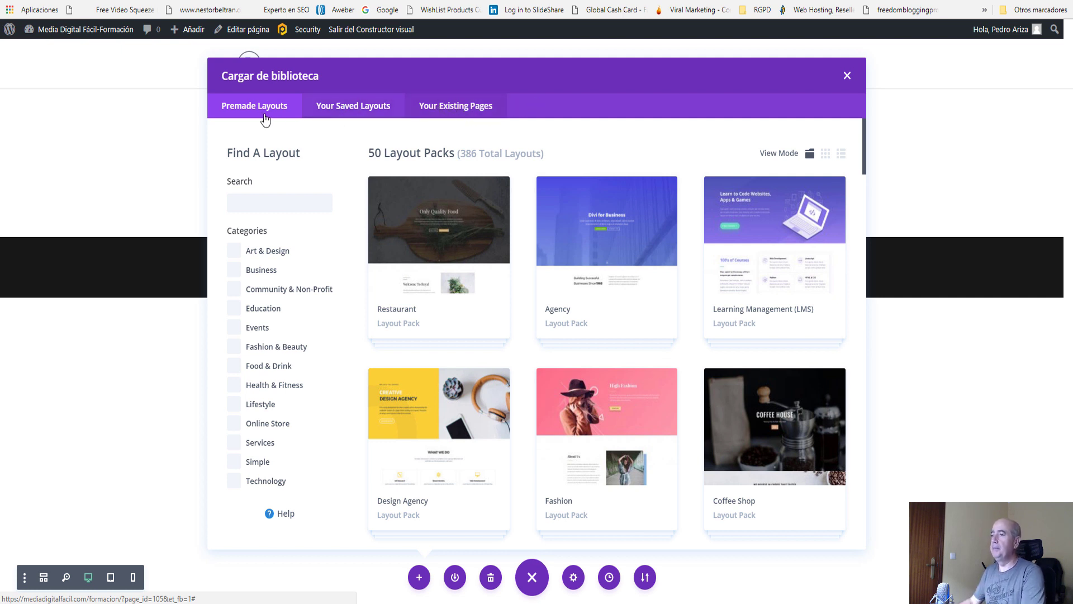
{"action": "left_click", "coordinate": [585, 401]}
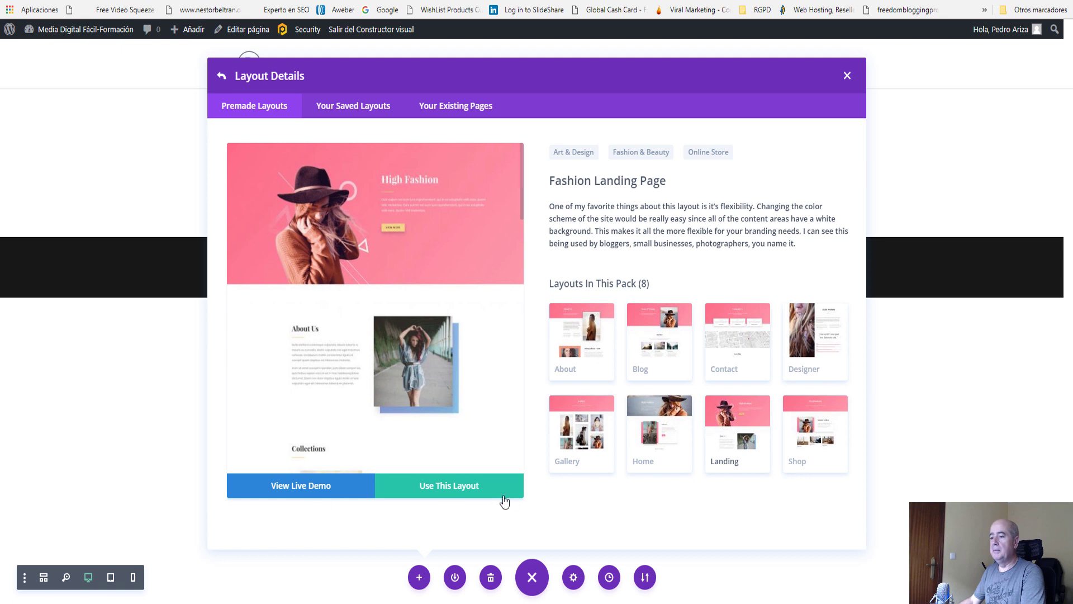
{"action": "left_click", "coordinate": [460, 490]}
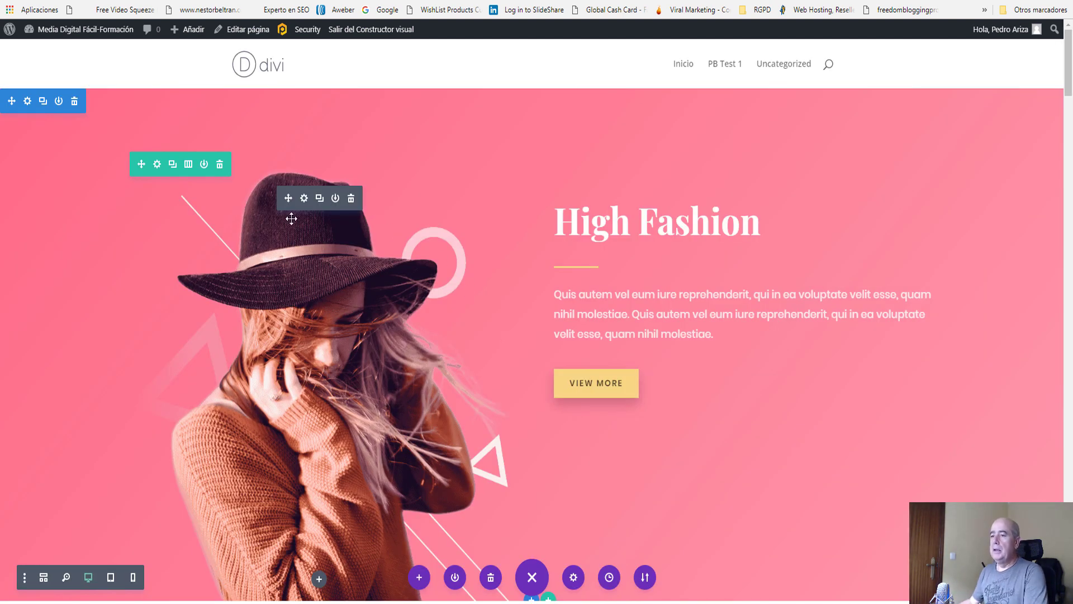
{"action": "scroll", "coordinate": [503, 309], "scroll_direction": "down", "scroll_amount": 1}
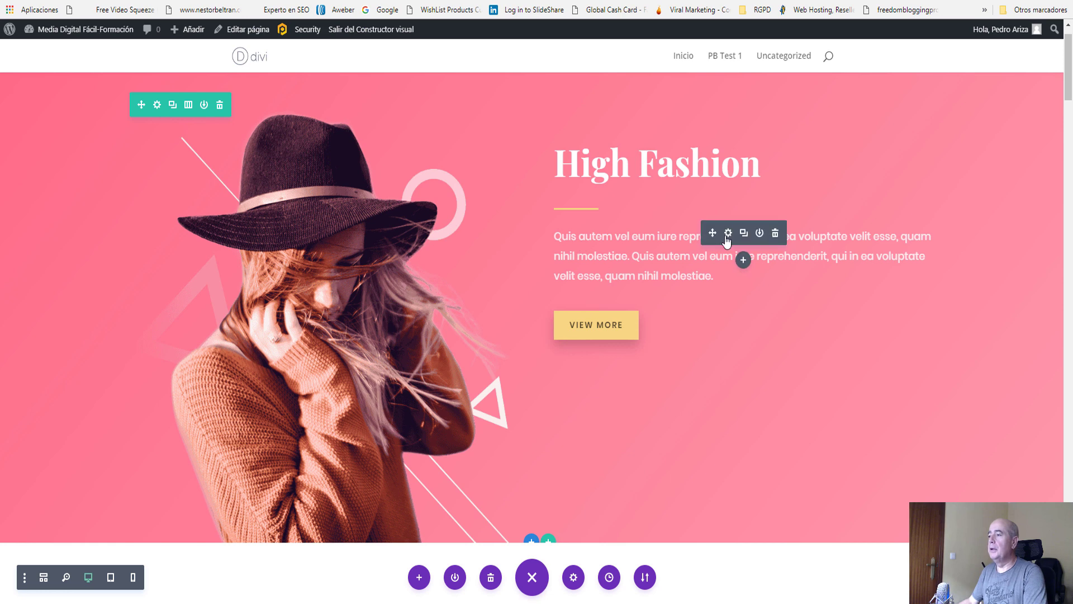
{"action": "left_click", "coordinate": [728, 233]}
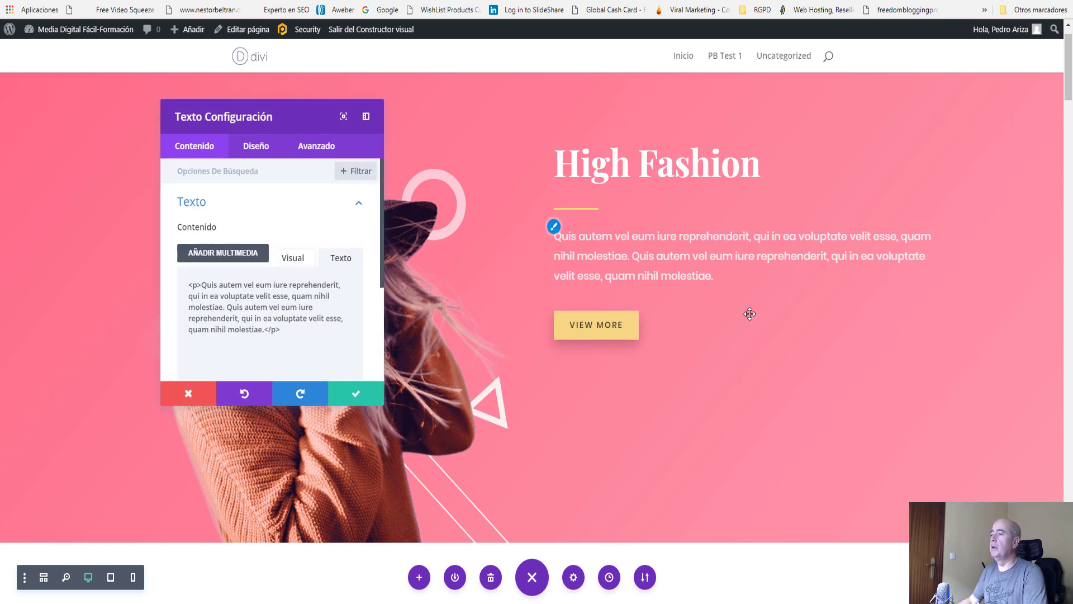
{"action": "left_click", "coordinate": [558, 235]}
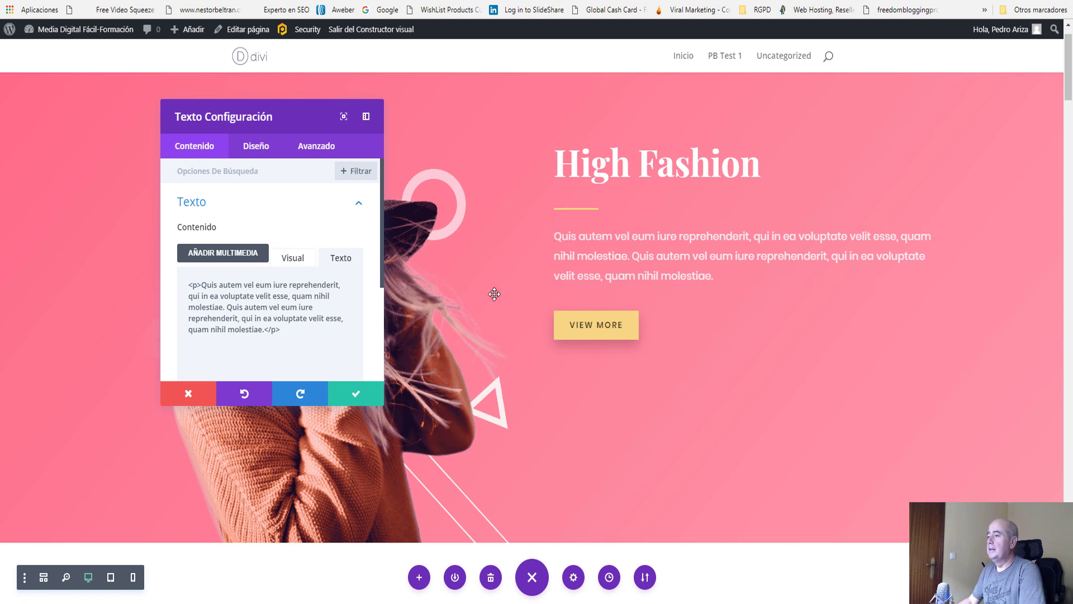
{"action": "left_click", "coordinate": [190, 398]}
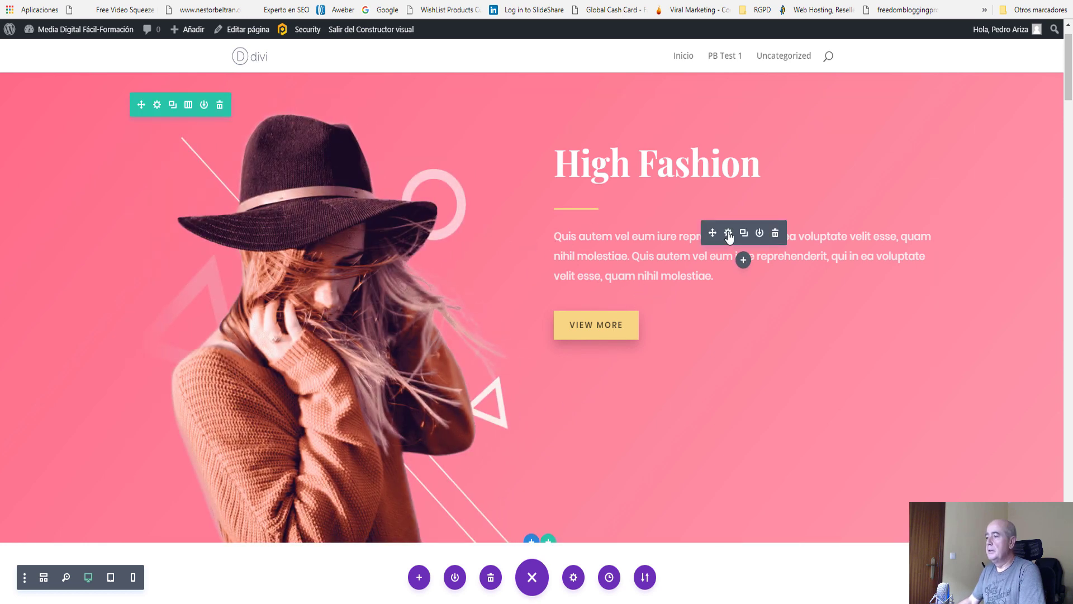
Set the font of the paragraph under the High Fashion heading to Times New Roman.
{"action": "left_click", "coordinate": [728, 233]}
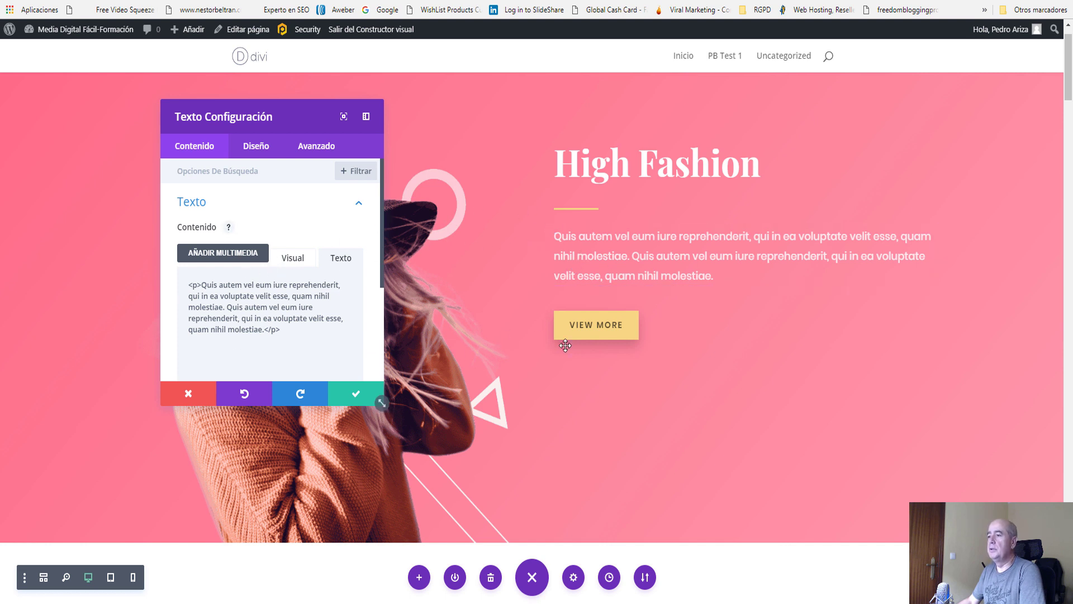
{"action": "left_click", "coordinate": [553, 227]}
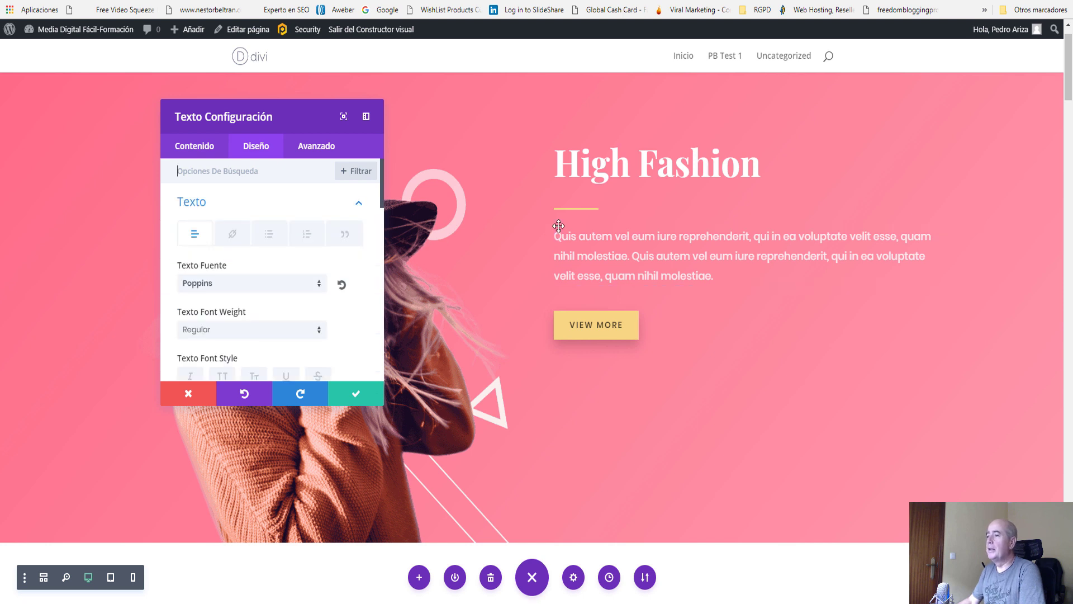
{"action": "left_click", "coordinate": [193, 233]}
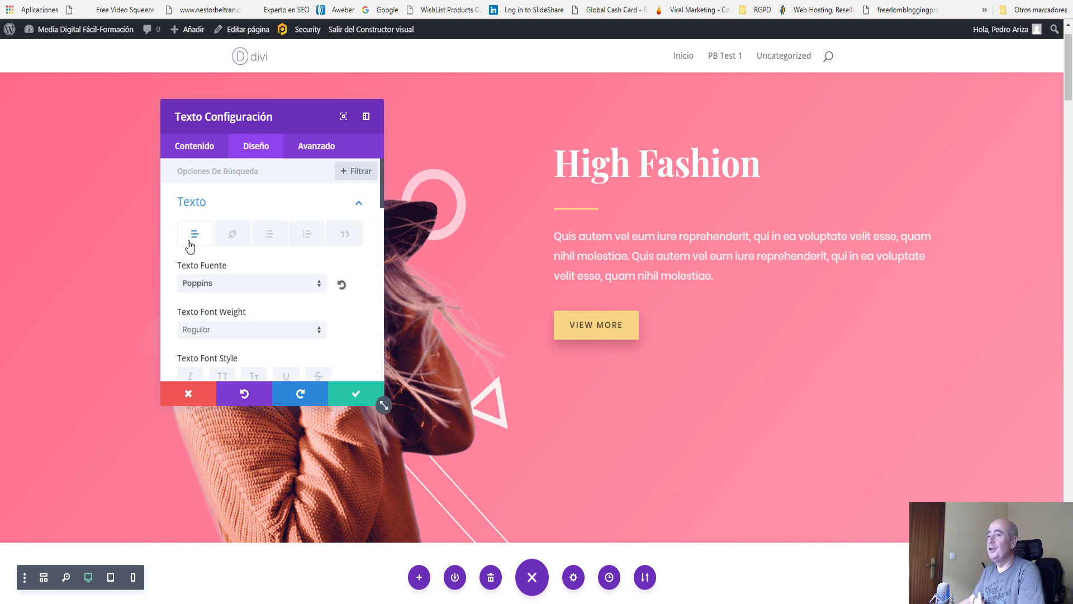
{"action": "left_click", "coordinate": [219, 285]}
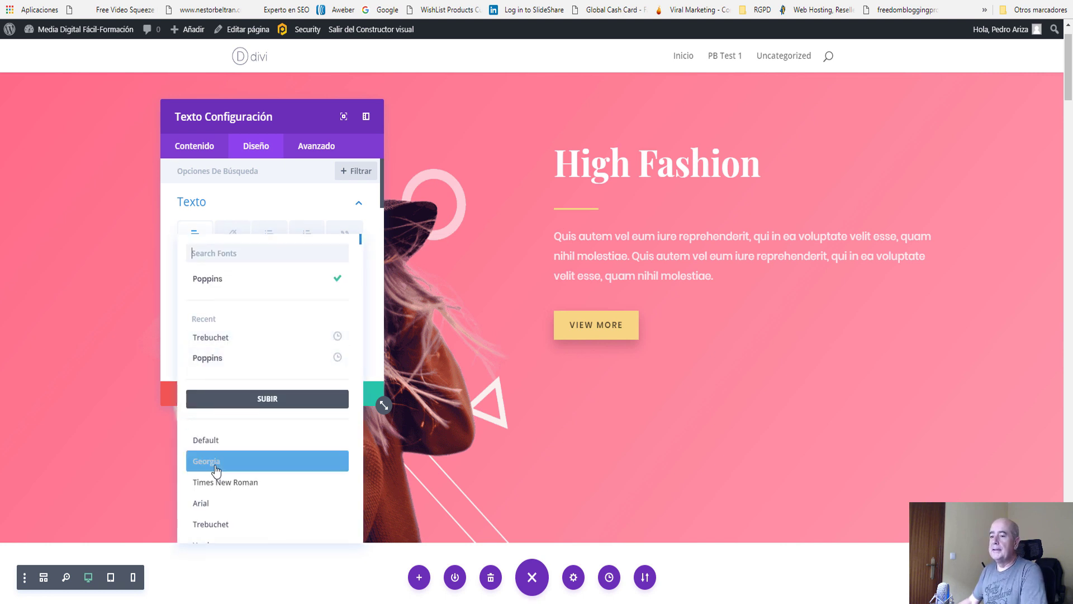
{"action": "left_click", "coordinate": [264, 484]}
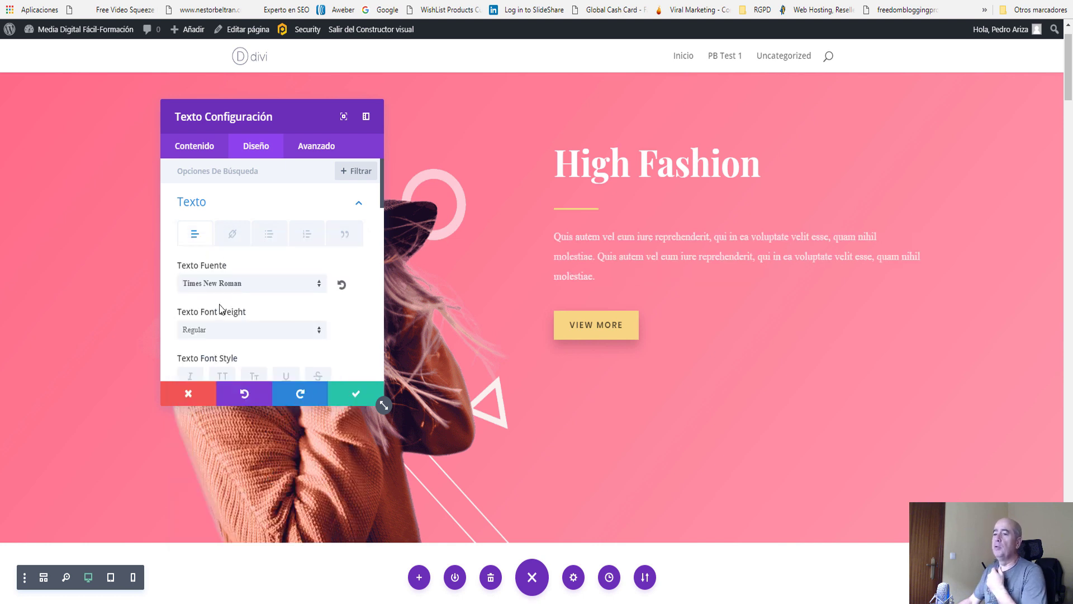
Review the available fonts and the custom font upload form, and save the paragraph's text settings.
{"action": "left_click", "coordinate": [237, 283]}
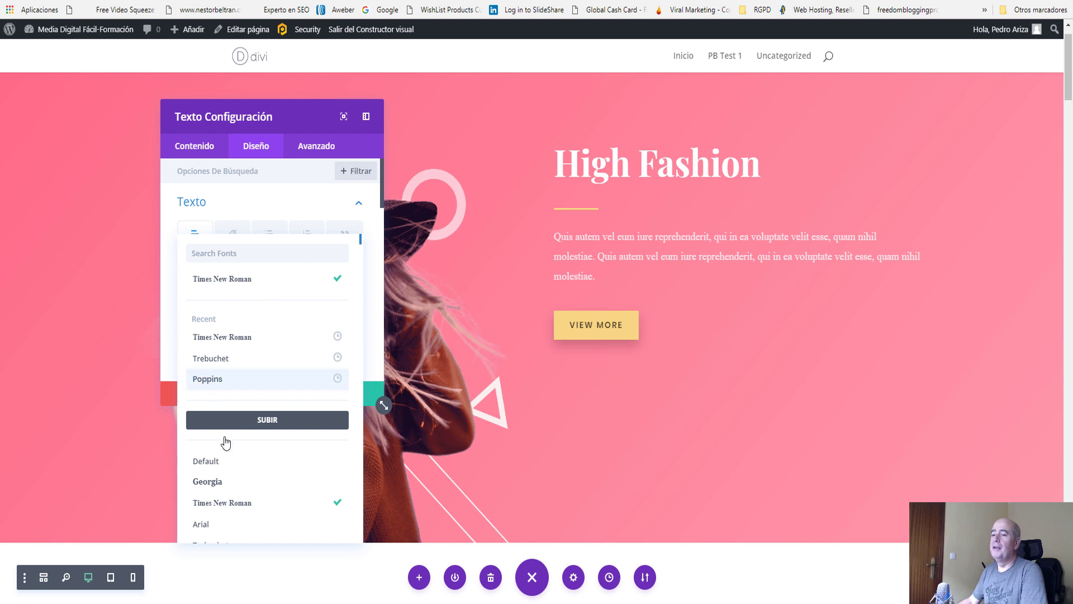
{"action": "scroll", "coordinate": [244, 430], "scroll_direction": "down", "scroll_amount": 3}
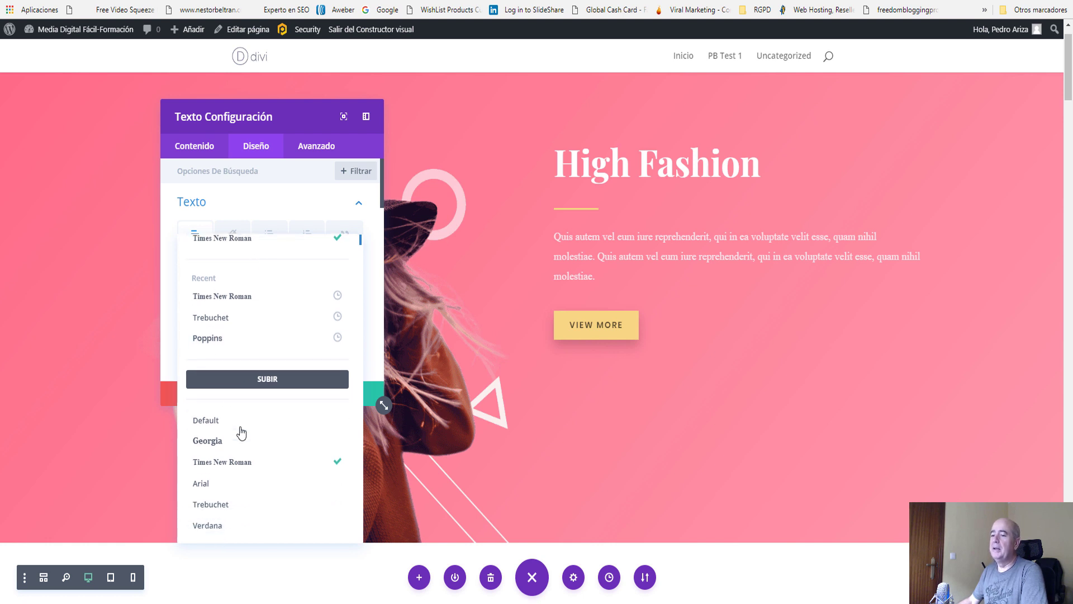
{"action": "scroll", "coordinate": [242, 431], "scroll_direction": "up", "scroll_amount": 3}
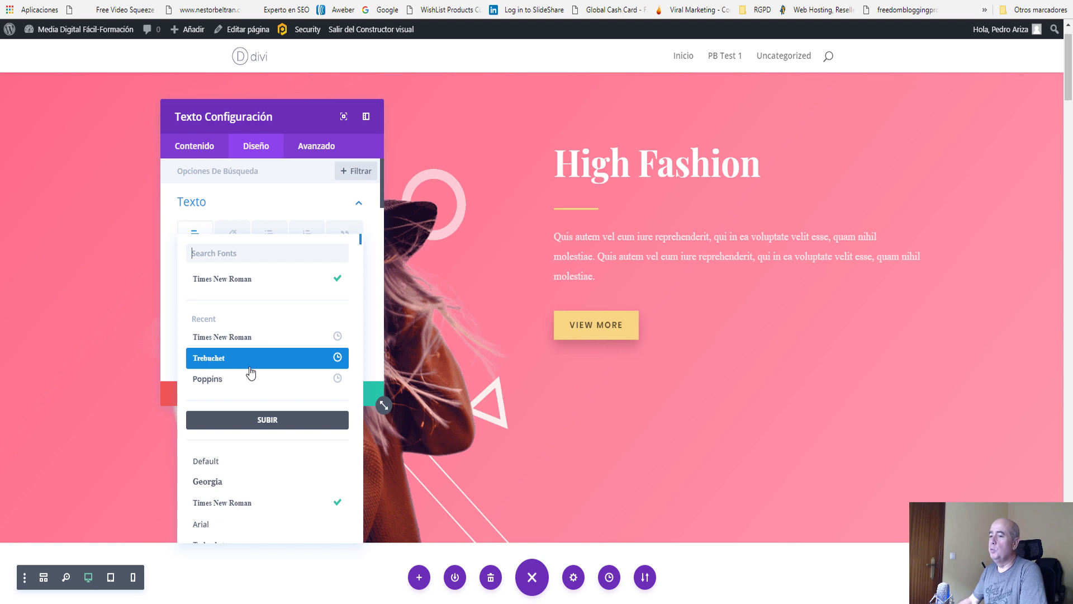
{"action": "left_click", "coordinate": [267, 422]}
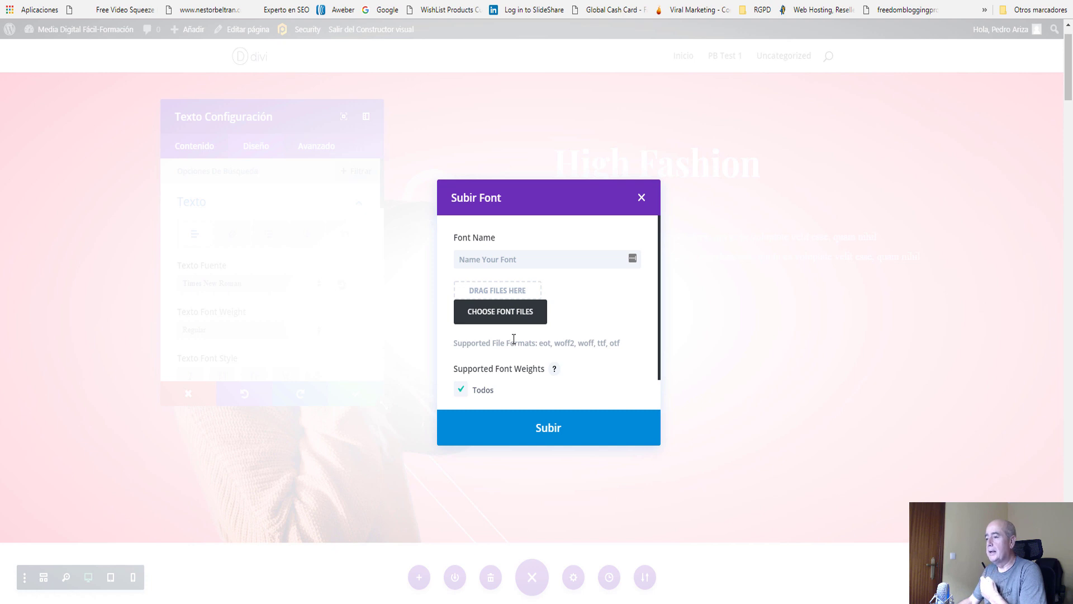
{"action": "left_click", "coordinate": [641, 199]}
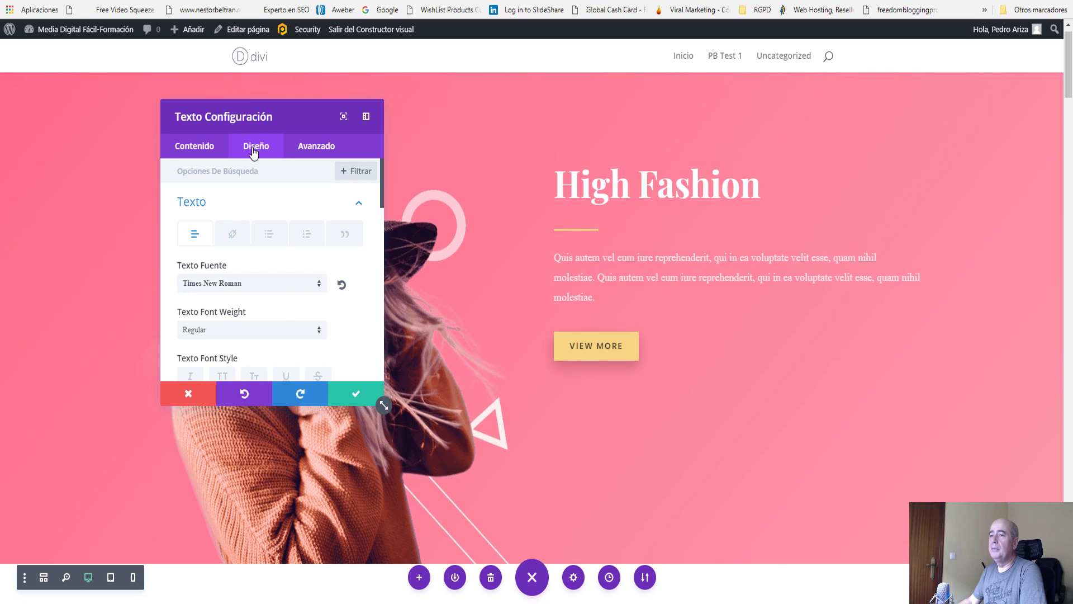
{"action": "left_click", "coordinate": [190, 208]}
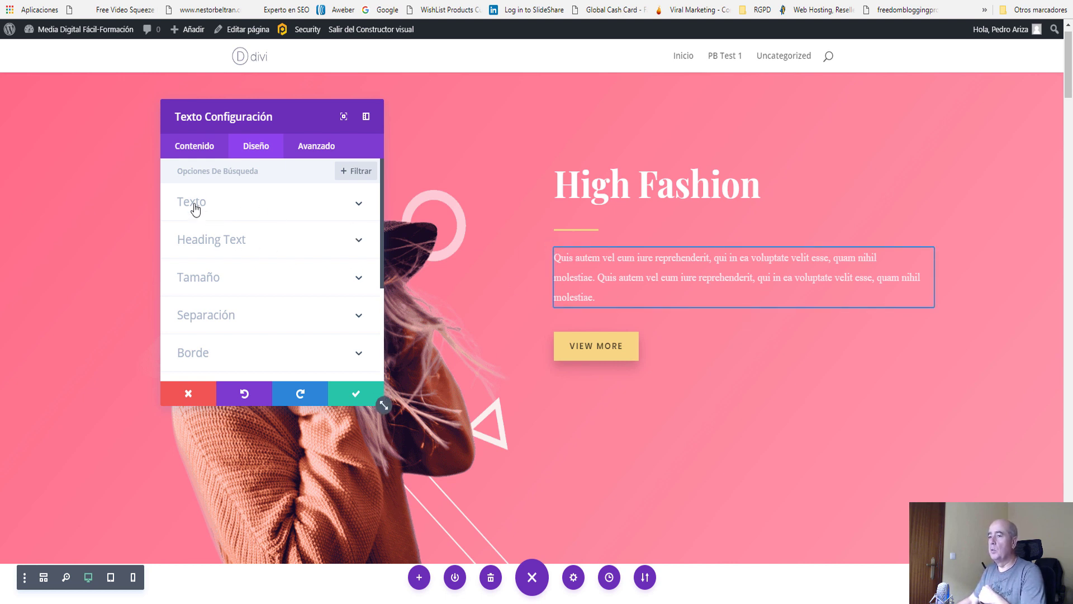
{"action": "left_click", "coordinate": [353, 397]}
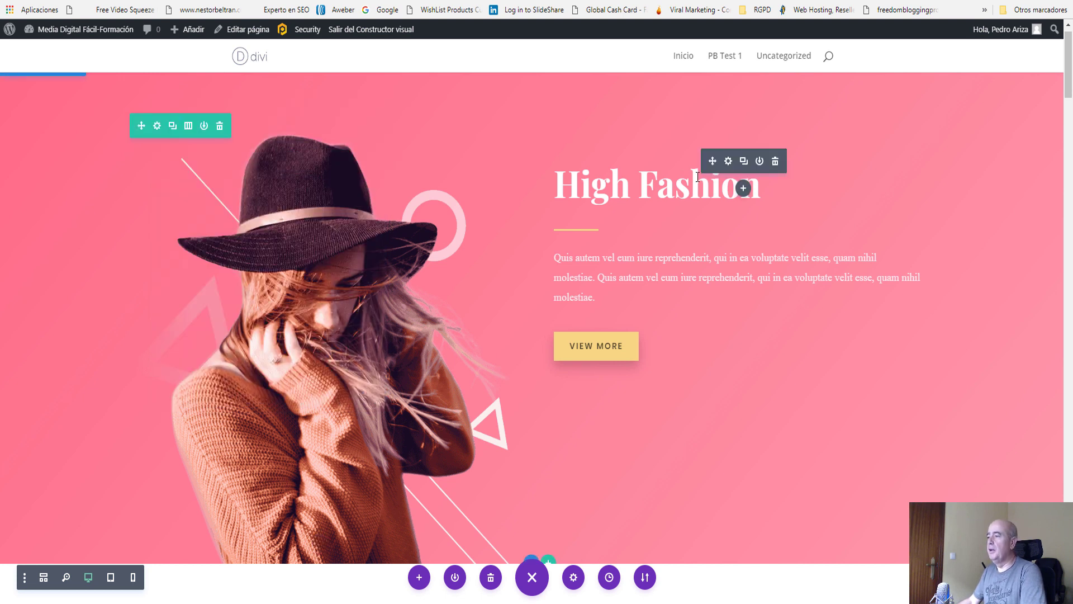
Examine the H1 heading text design options of the High Fashion title and close its settings.
{"action": "left_click", "coordinate": [728, 161]}
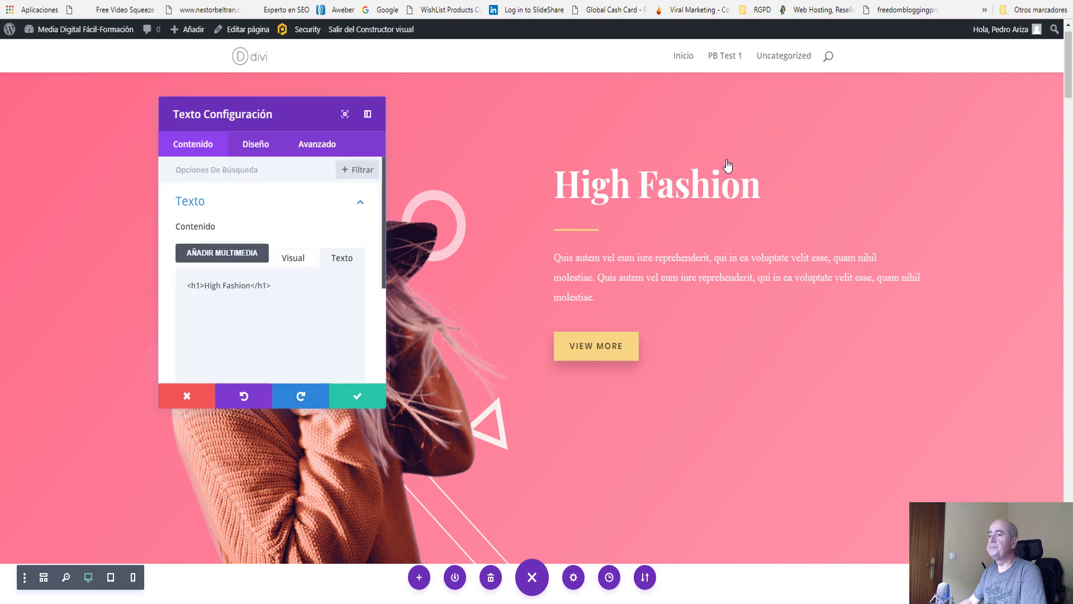
{"action": "left_click", "coordinate": [256, 147]}
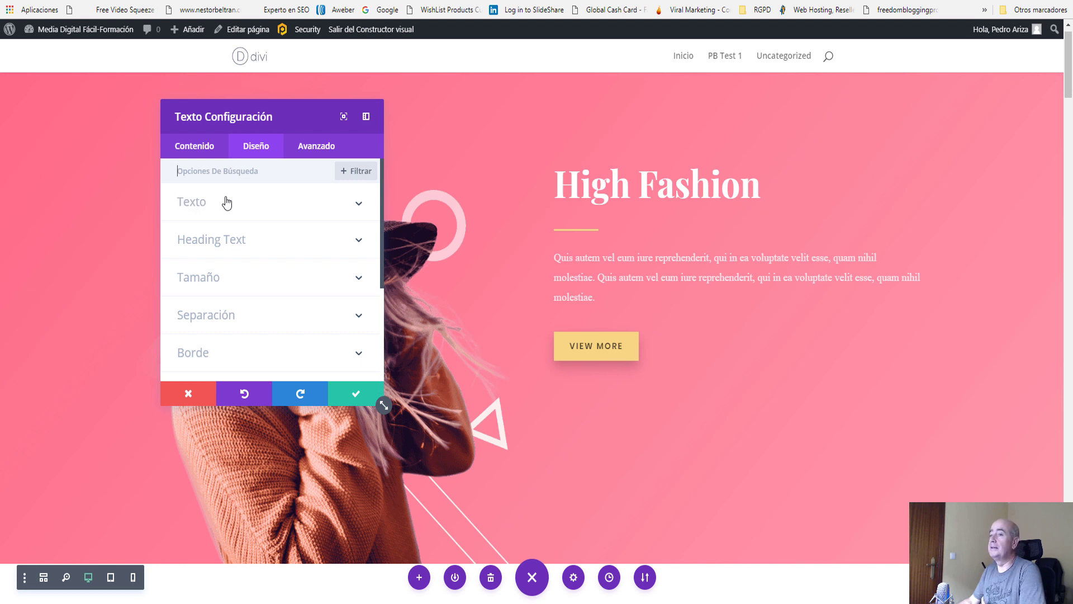
{"action": "left_click", "coordinate": [214, 242]}
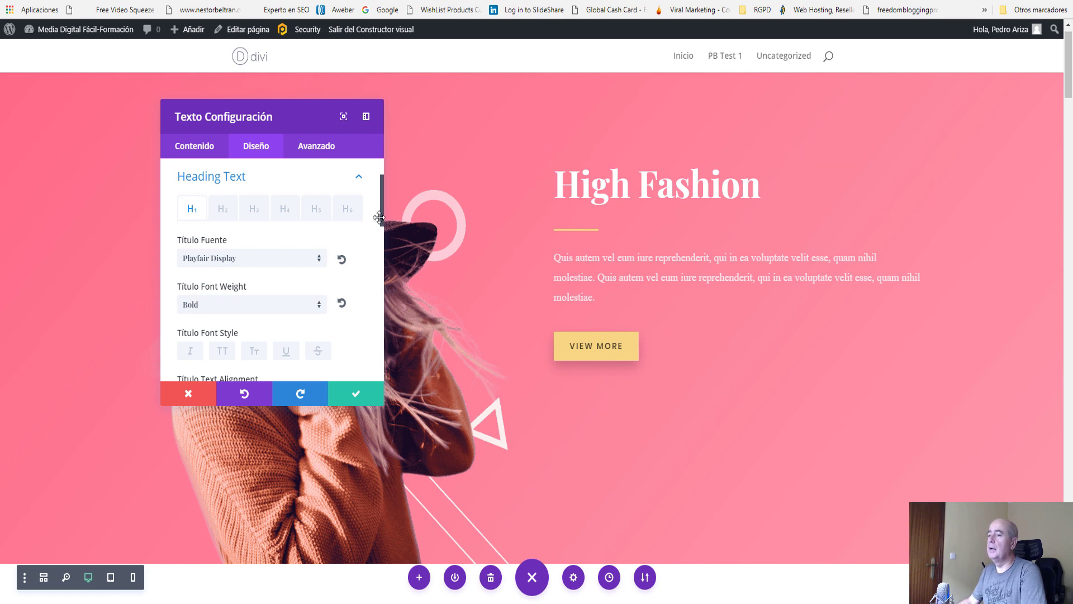
{"action": "left_click", "coordinate": [352, 394]}
Look through the About Us and Collections sections and inspect the design options of the Bags heading.
{"action": "scroll", "coordinate": [320, 323], "scroll_direction": "down", "scroll_amount": 8}
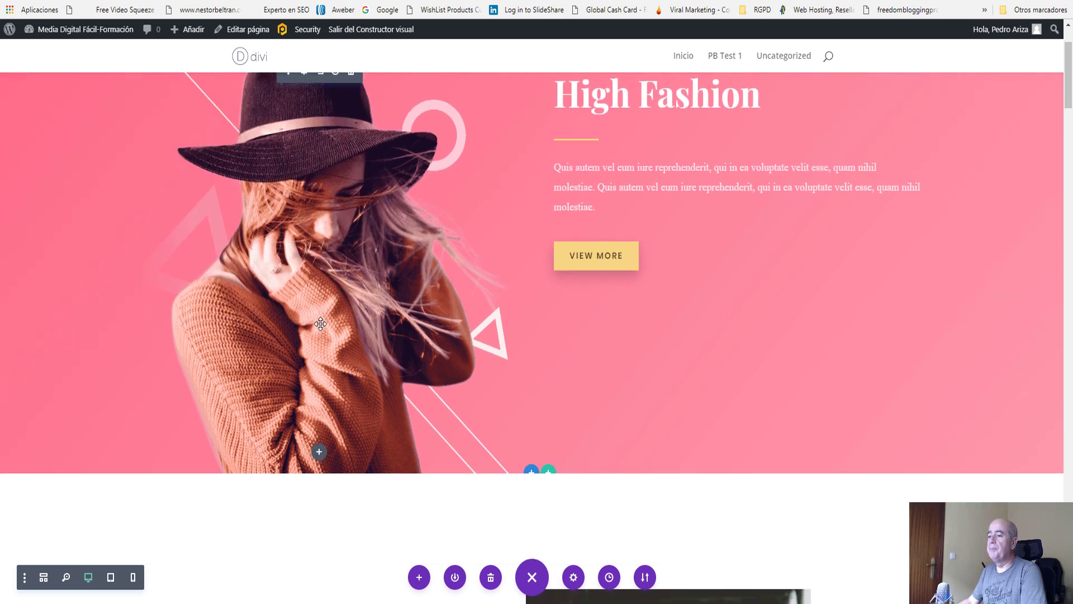
{"action": "scroll", "coordinate": [321, 324], "scroll_direction": "down", "scroll_amount": 6}
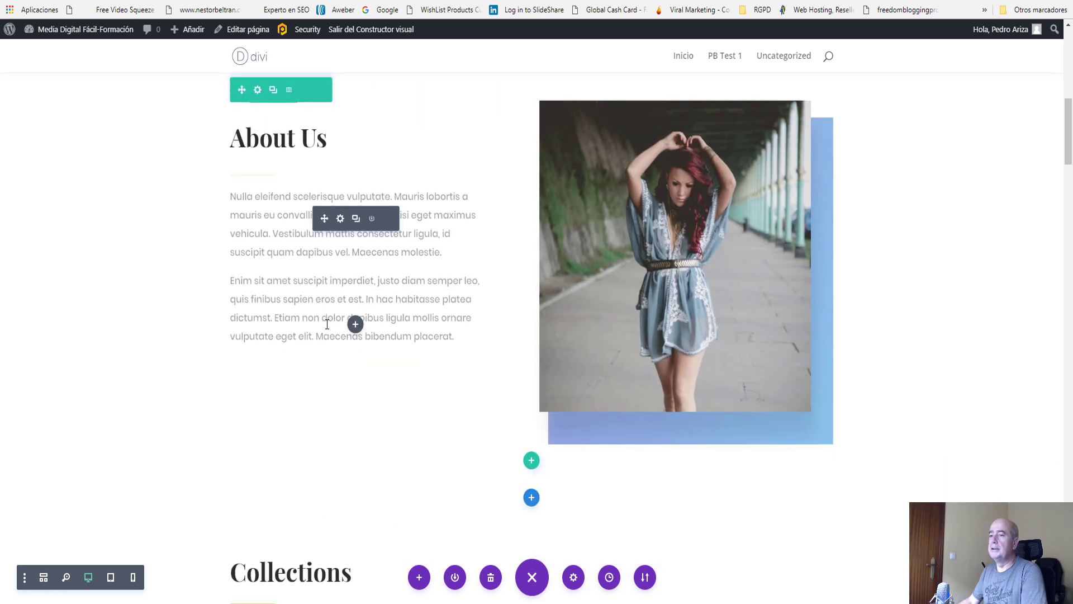
{"action": "scroll", "coordinate": [349, 274], "scroll_direction": "down", "scroll_amount": 10}
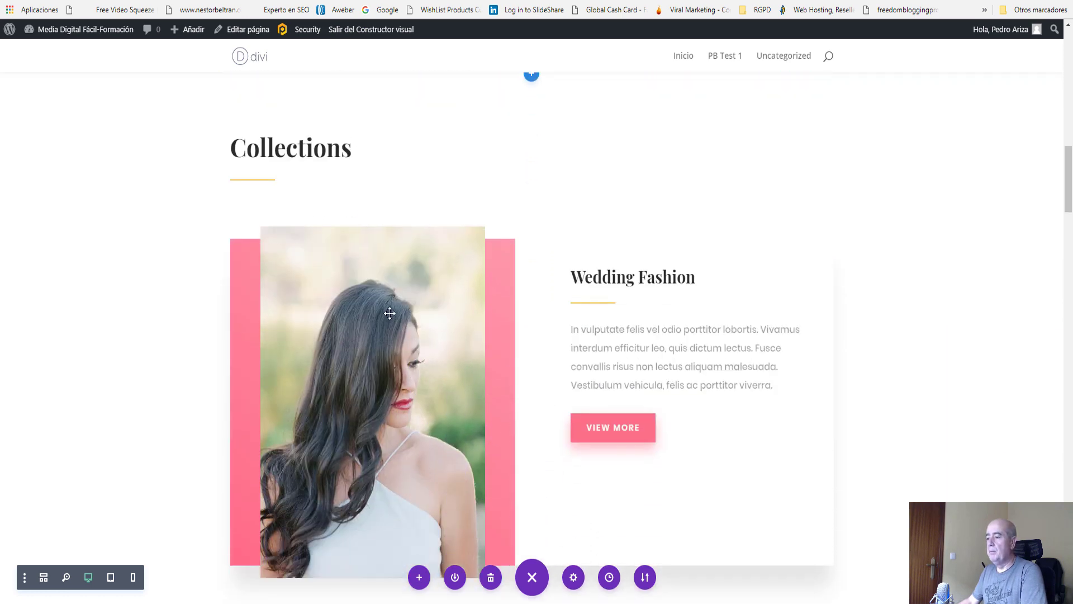
{"action": "left_click", "coordinate": [357, 314]}
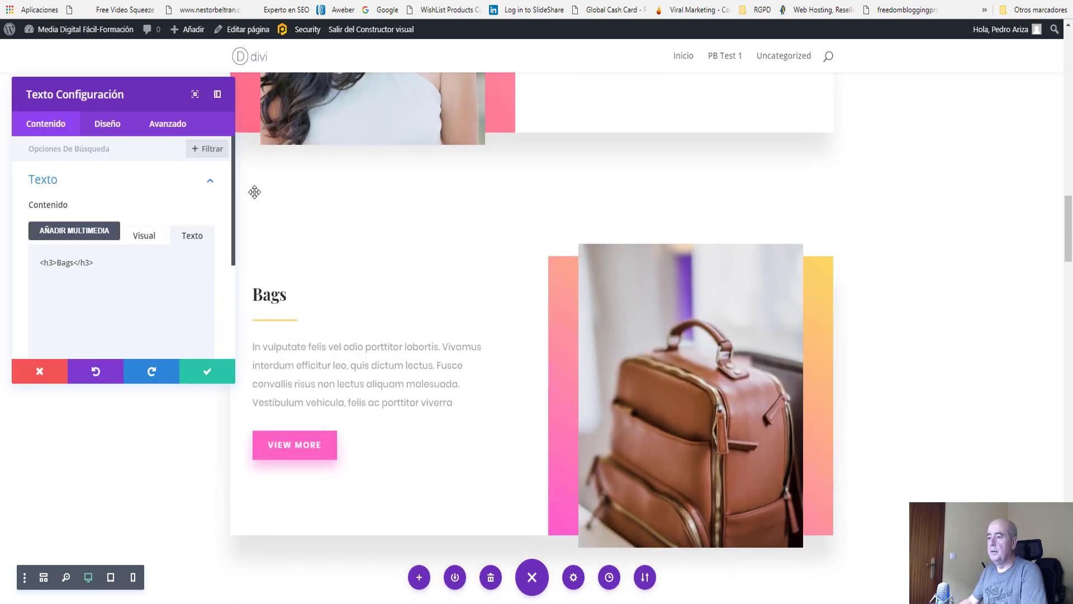
{"action": "left_click_drag", "start_coordinate": [139, 83], "coordinate": [111, 78]}
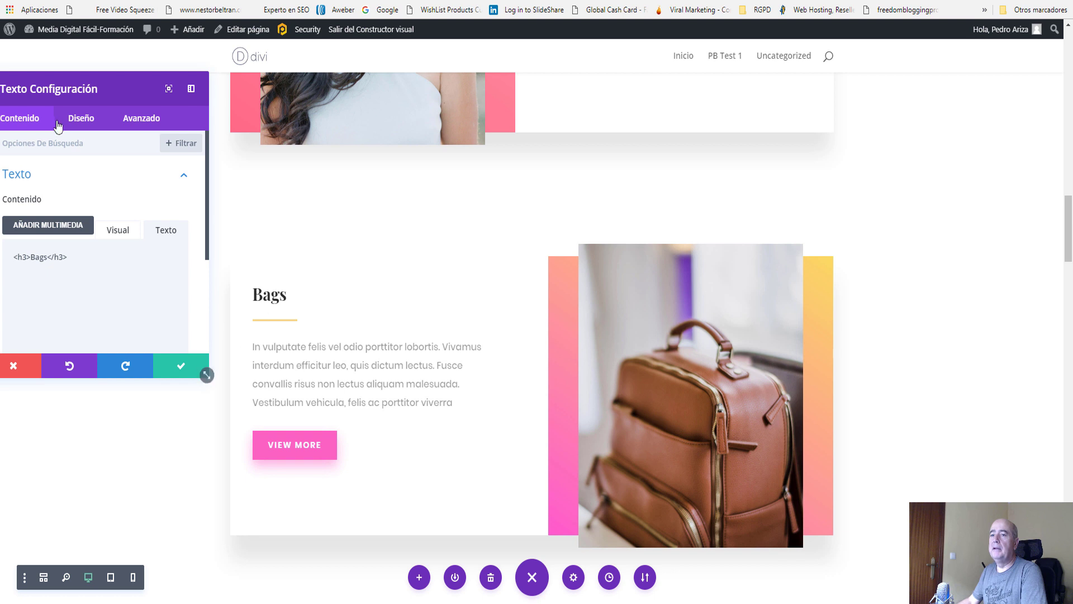
{"action": "left_click", "coordinate": [76, 119]}
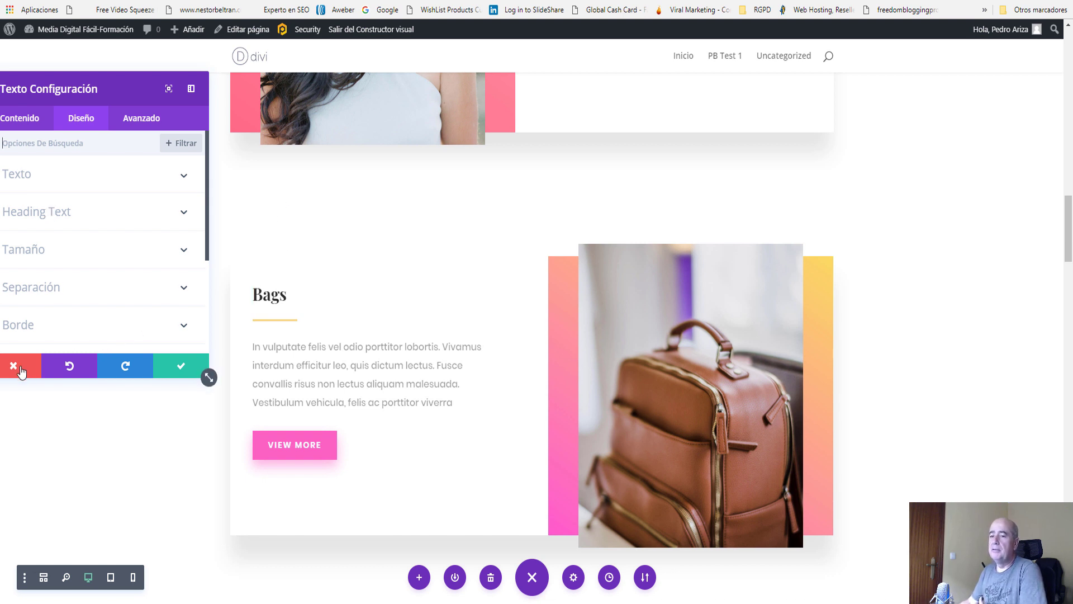
{"action": "left_click", "coordinate": [180, 365]}
Look through the page sections from Bags to Shop the Sale and inspect the text design options of the Shop the Sale paragraph.
{"action": "scroll", "coordinate": [366, 340], "scroll_direction": "down", "scroll_amount": 6}
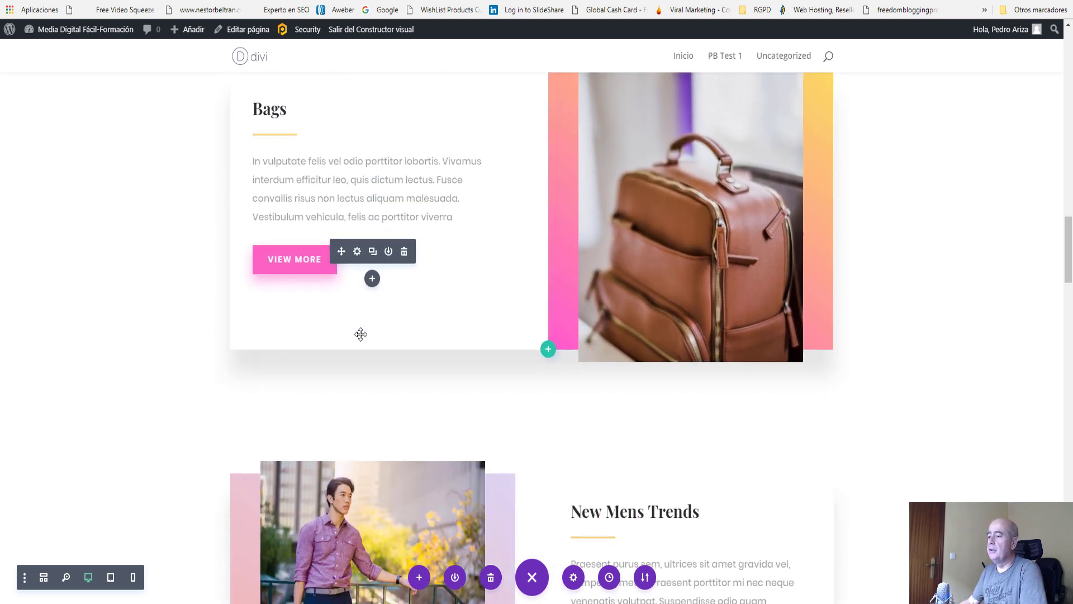
{"action": "scroll", "coordinate": [360, 334], "scroll_direction": "down", "scroll_amount": 11}
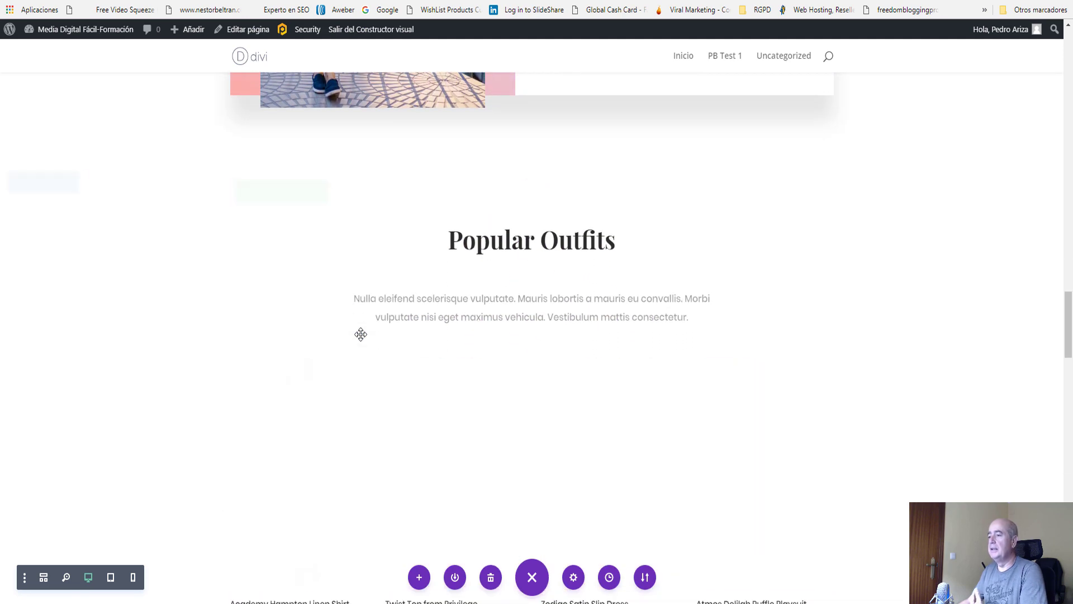
{"action": "scroll", "coordinate": [362, 341], "scroll_direction": "down", "scroll_amount": 2}
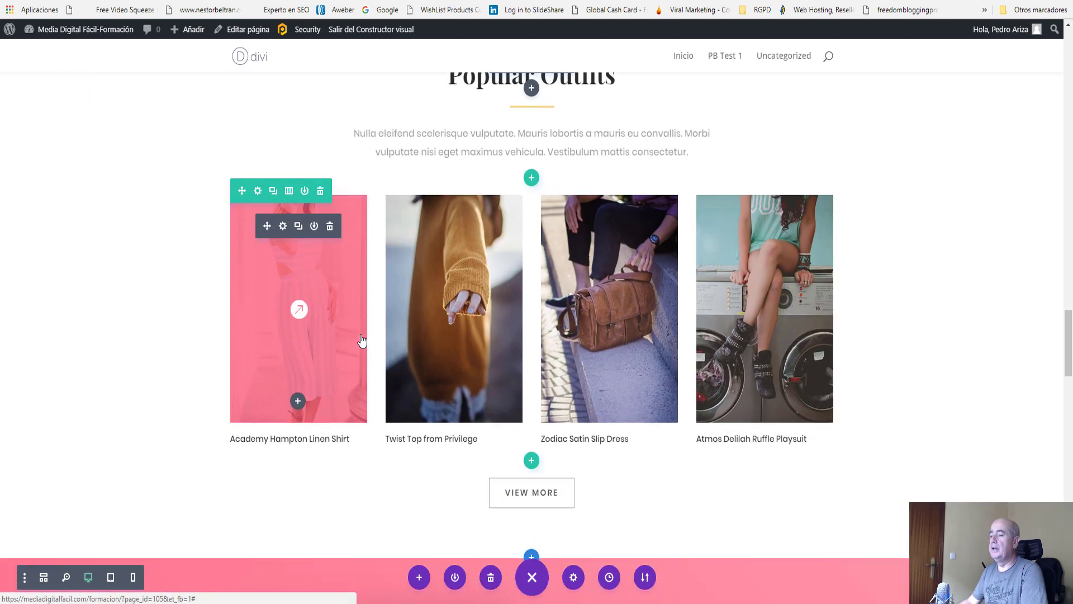
{"action": "scroll", "coordinate": [362, 341], "scroll_direction": "down", "scroll_amount": 7}
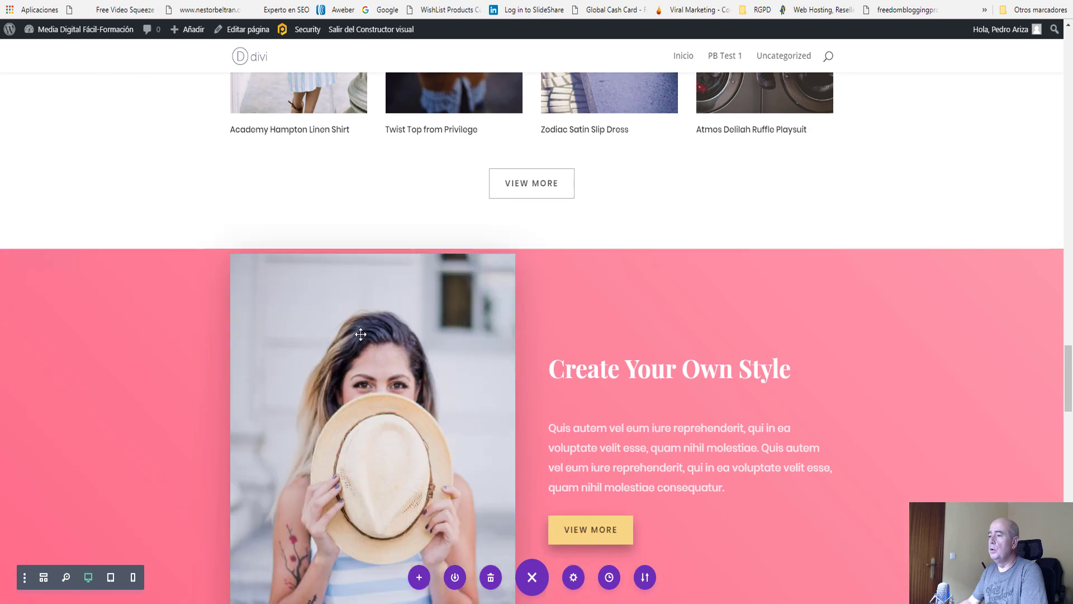
{"action": "scroll", "coordinate": [361, 334], "scroll_direction": "down", "scroll_amount": 1}
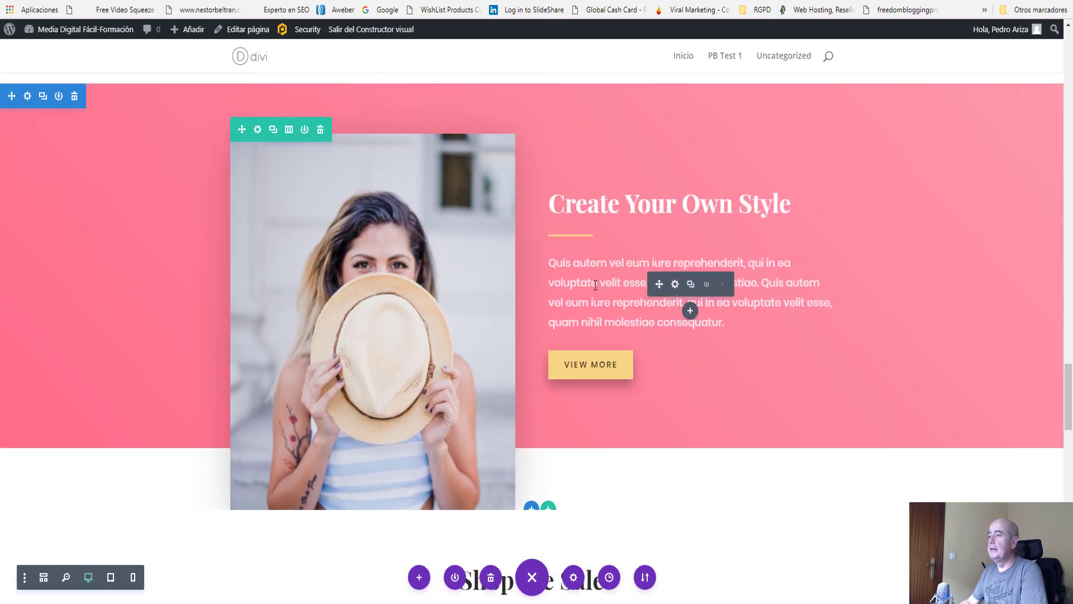
{"action": "scroll", "coordinate": [597, 286], "scroll_direction": "down", "scroll_amount": 6}
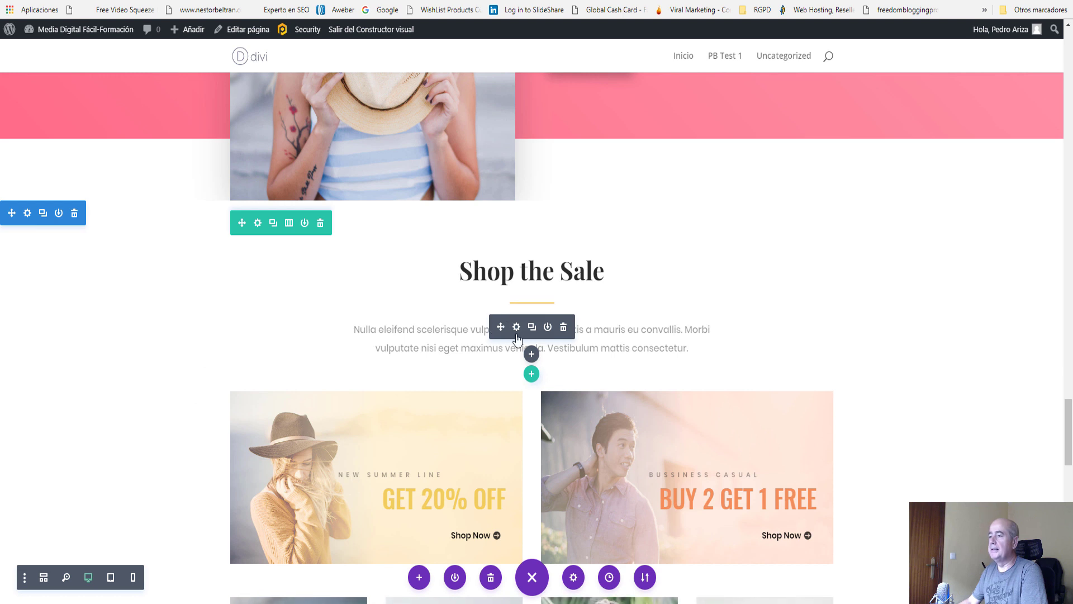
{"action": "left_click", "coordinate": [517, 335]}
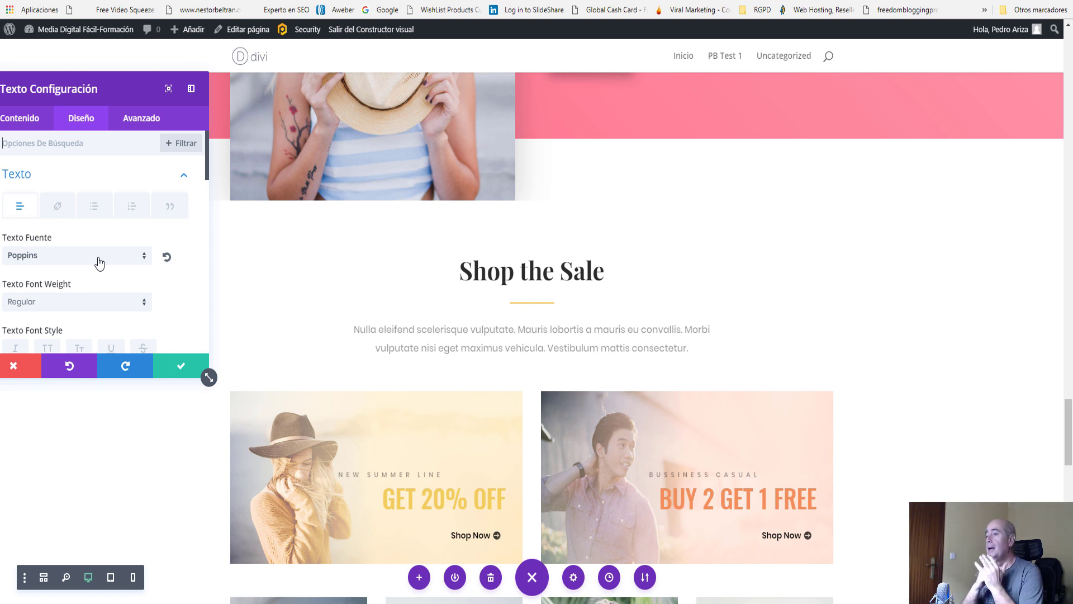
{"action": "left_click_drag", "start_coordinate": [122, 86], "coordinate": [136, 80]}
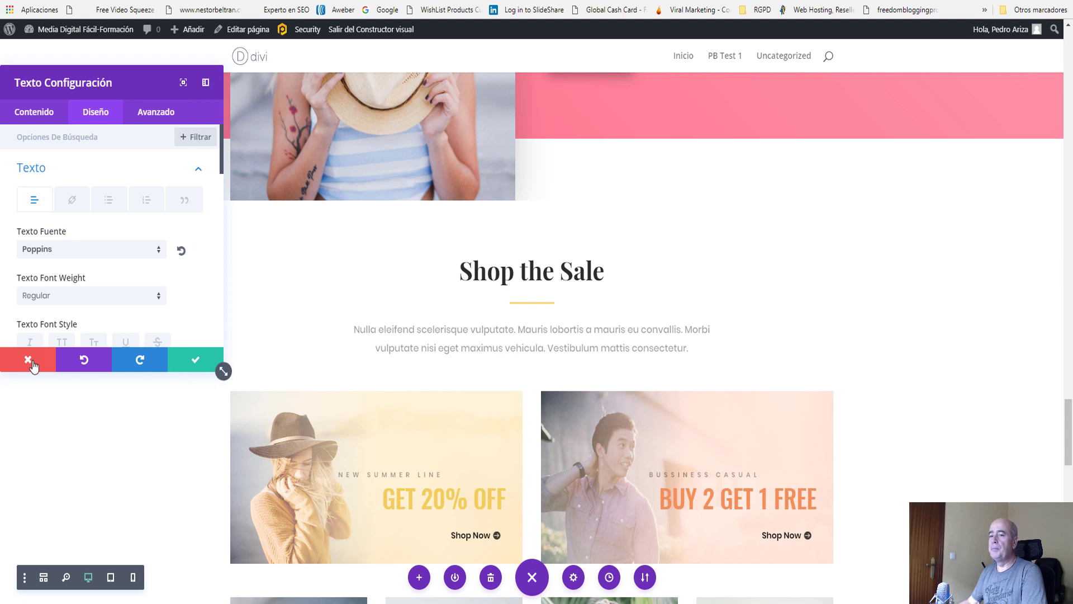
{"action": "left_click", "coordinate": [51, 361]}
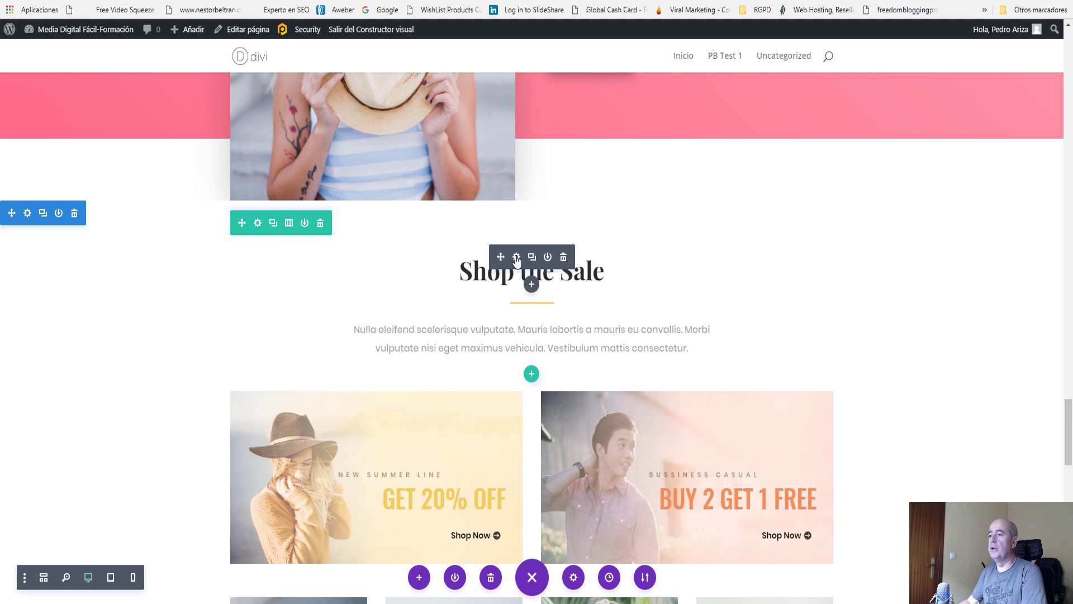
Set the H2 font of the Shop the Sale heading to Roboto Condensed in its design settings.
{"action": "left_click", "coordinate": [516, 257]}
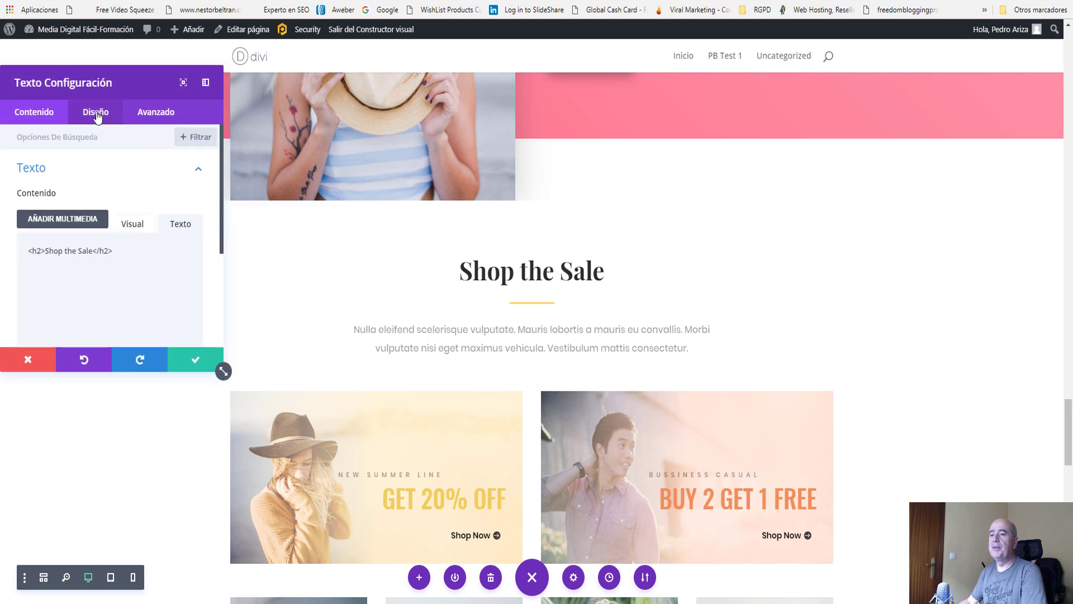
{"action": "left_click", "coordinate": [96, 112]}
{"action": "left_click", "coordinate": [67, 206]}
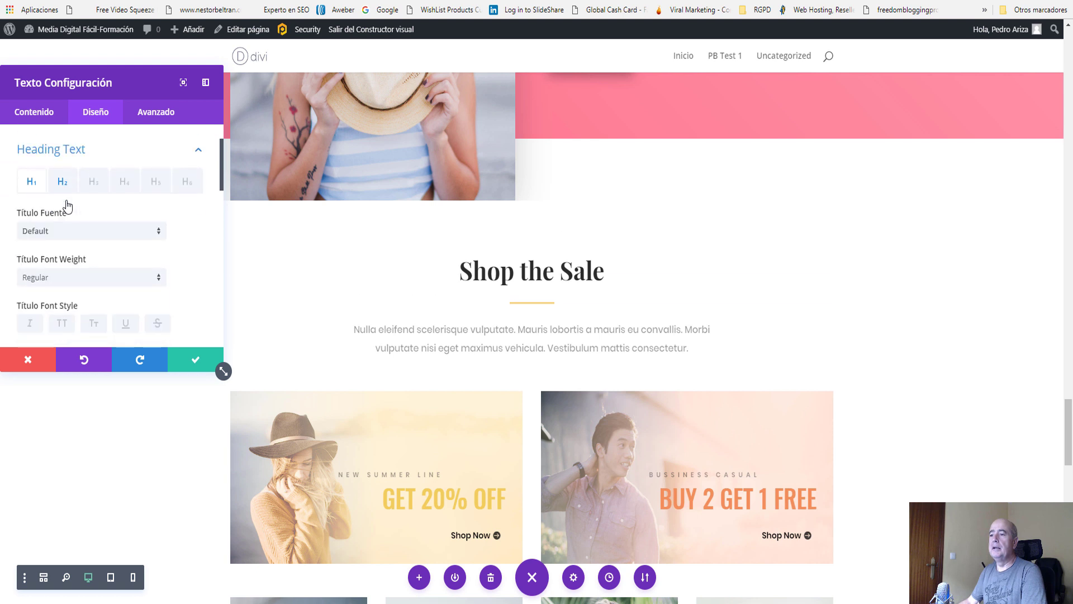
{"action": "scroll", "coordinate": [85, 276], "scroll_direction": "down", "scroll_amount": 1}
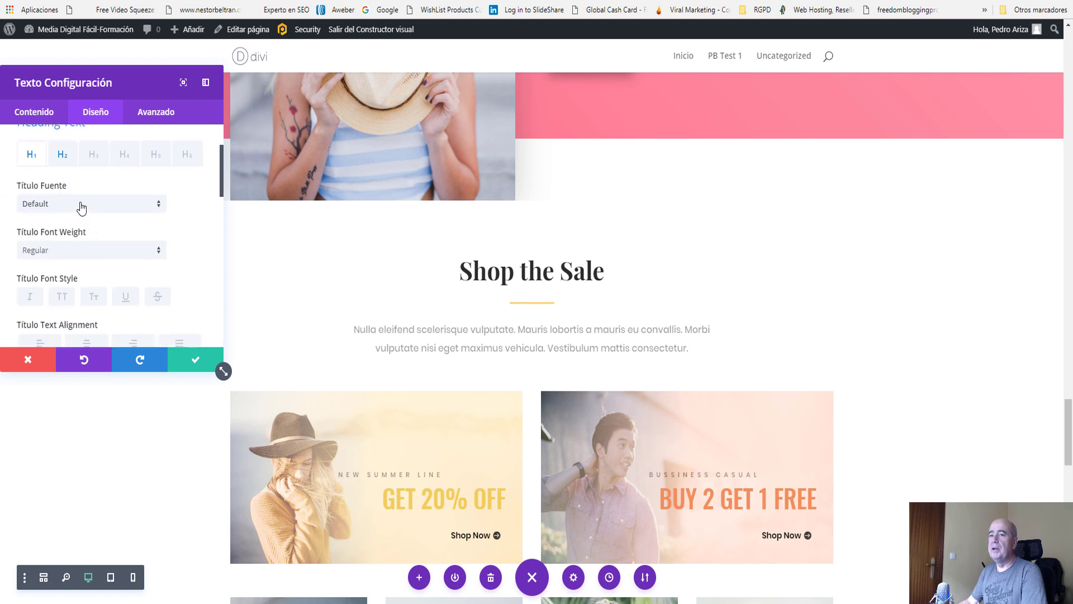
{"action": "scroll", "coordinate": [81, 208], "scroll_direction": "up", "scroll_amount": 1}
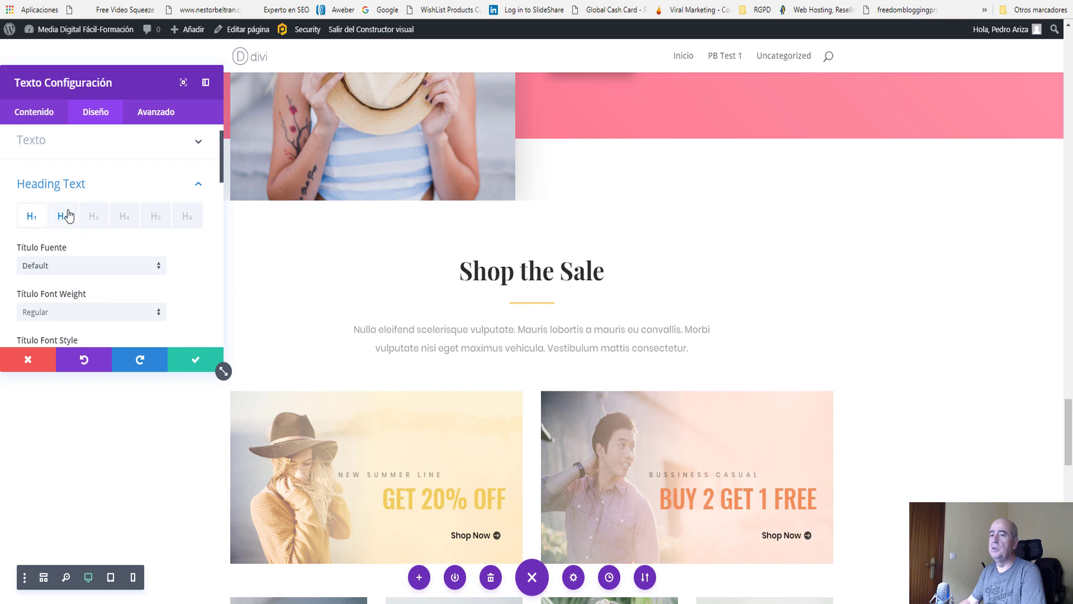
{"action": "left_click", "coordinate": [61, 219]}
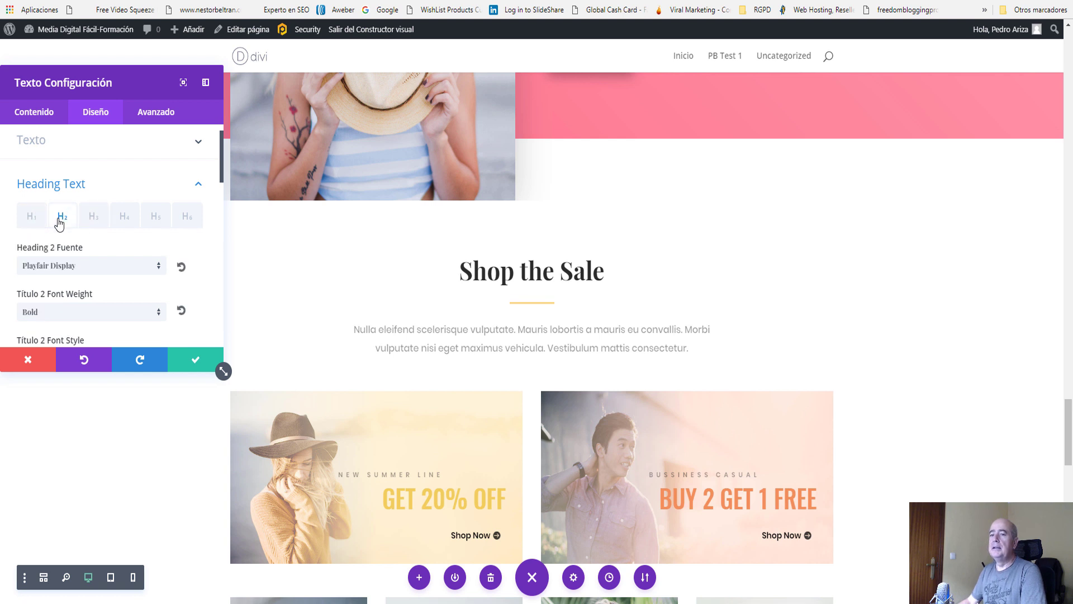
{"action": "scroll", "coordinate": [89, 230], "scroll_direction": "down", "scroll_amount": 1}
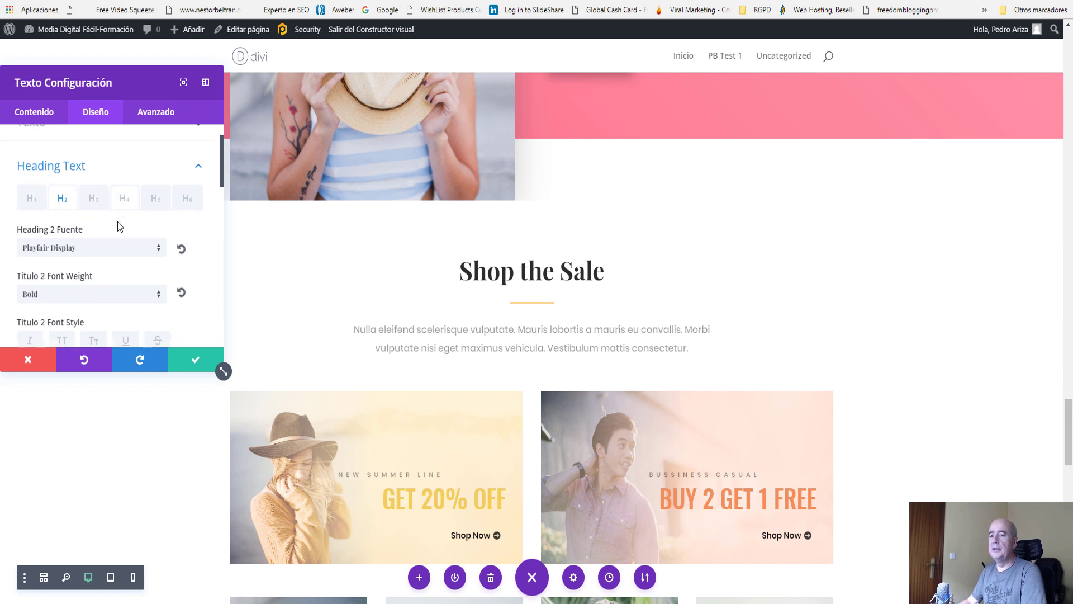
{"action": "left_click", "coordinate": [76, 230]}
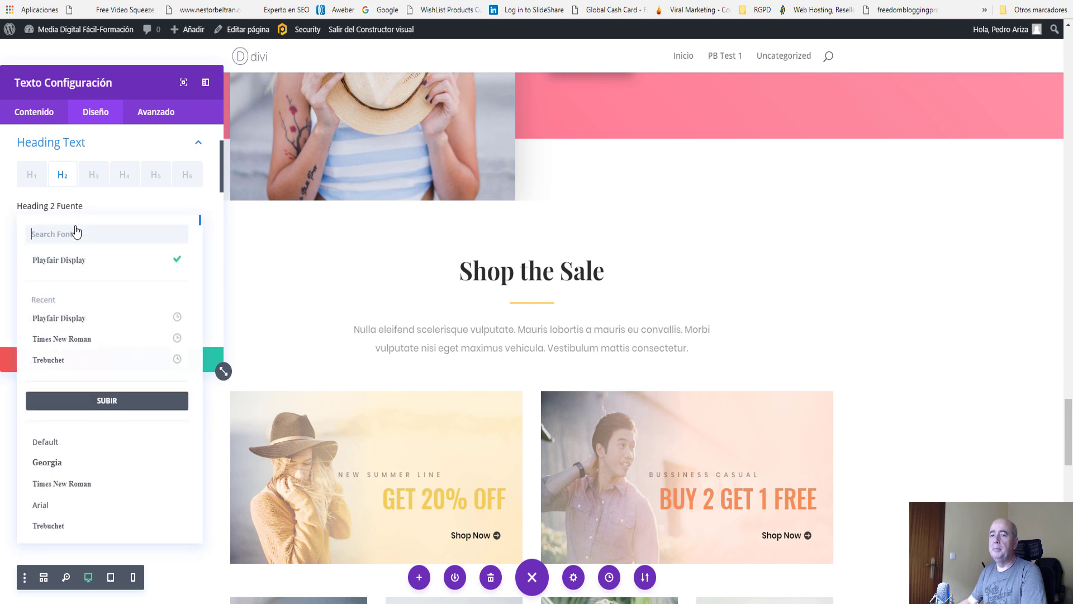
{"action": "scroll", "coordinate": [113, 419], "scroll_direction": "down", "scroll_amount": 5}
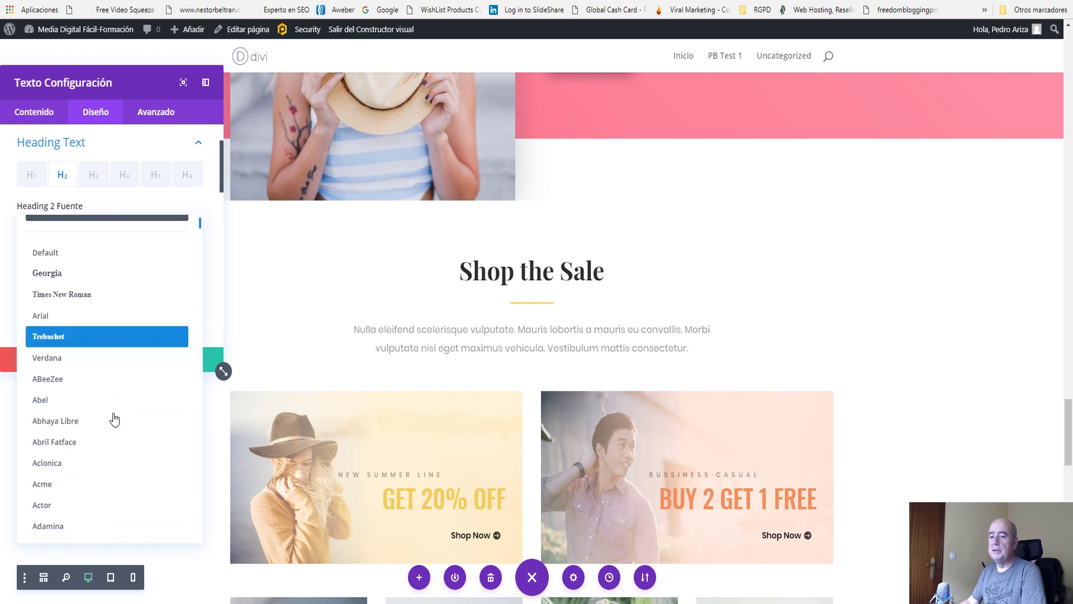
{"action": "scroll", "coordinate": [114, 419], "scroll_direction": "down", "scroll_amount": 5}
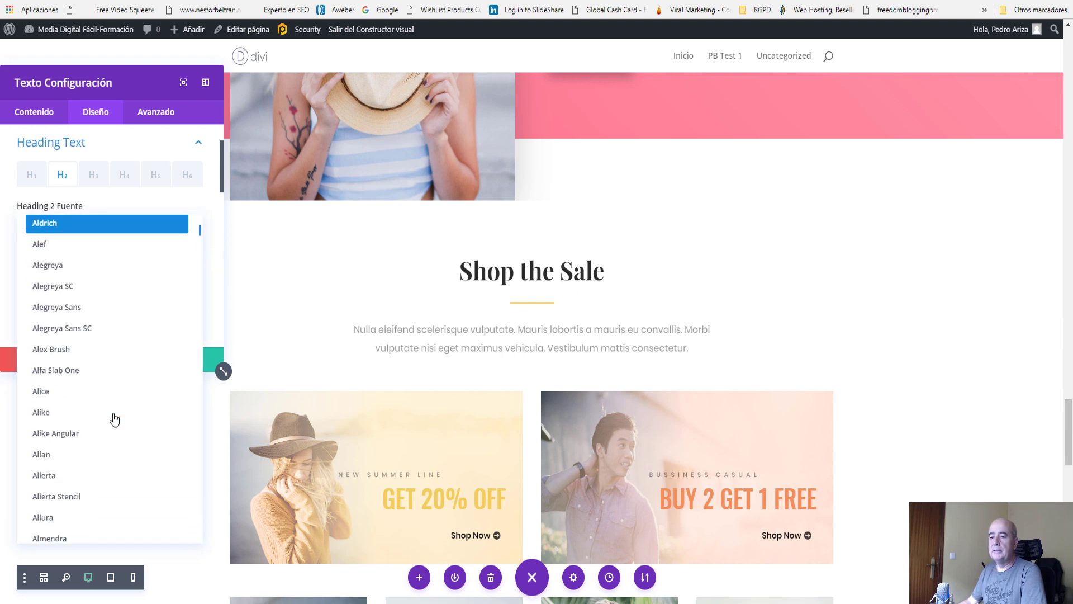
{"action": "left_click_drag", "start_coordinate": [200, 230], "coordinate": [201, 477]}
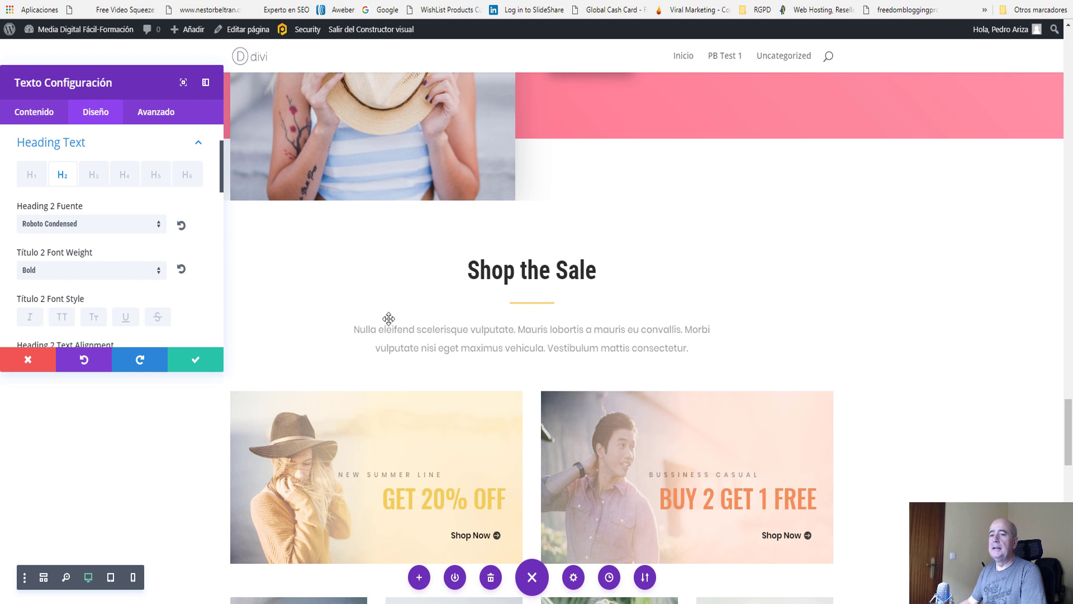
Apply the uppercase font style and a red text colour to the Shop the Sale H2 heading.
{"action": "scroll", "coordinate": [117, 261], "scroll_direction": "down", "scroll_amount": 1}
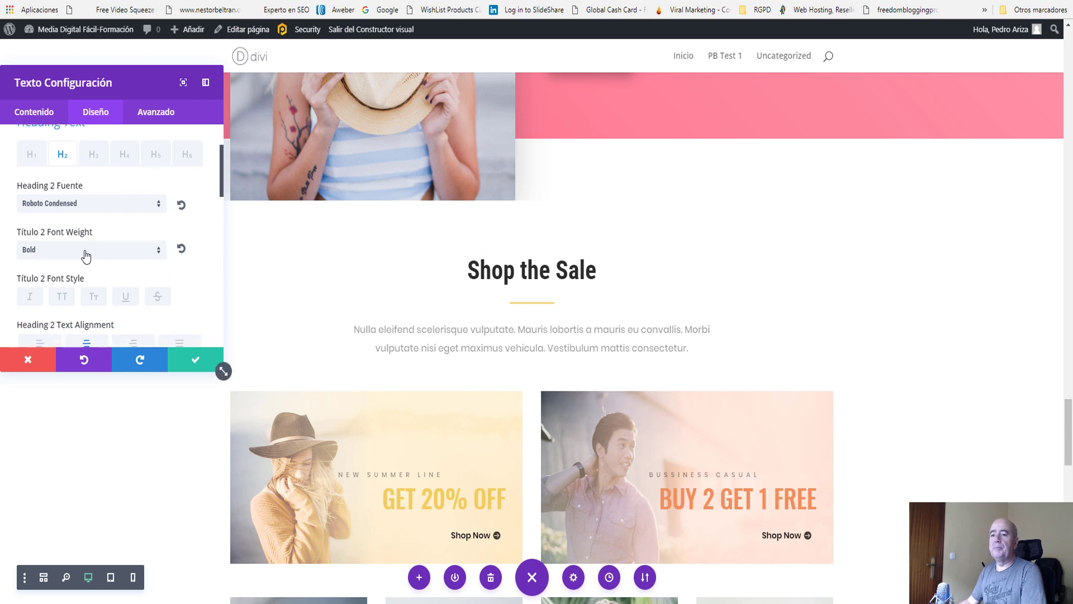
{"action": "scroll", "coordinate": [80, 260], "scroll_direction": "down", "scroll_amount": 3}
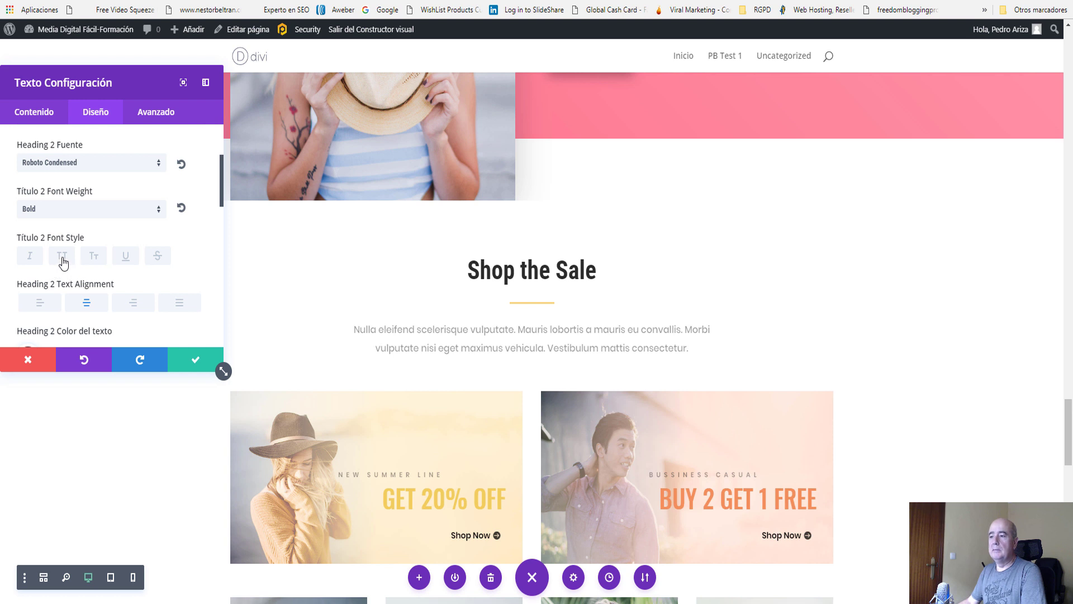
{"action": "left_click", "coordinate": [62, 257]}
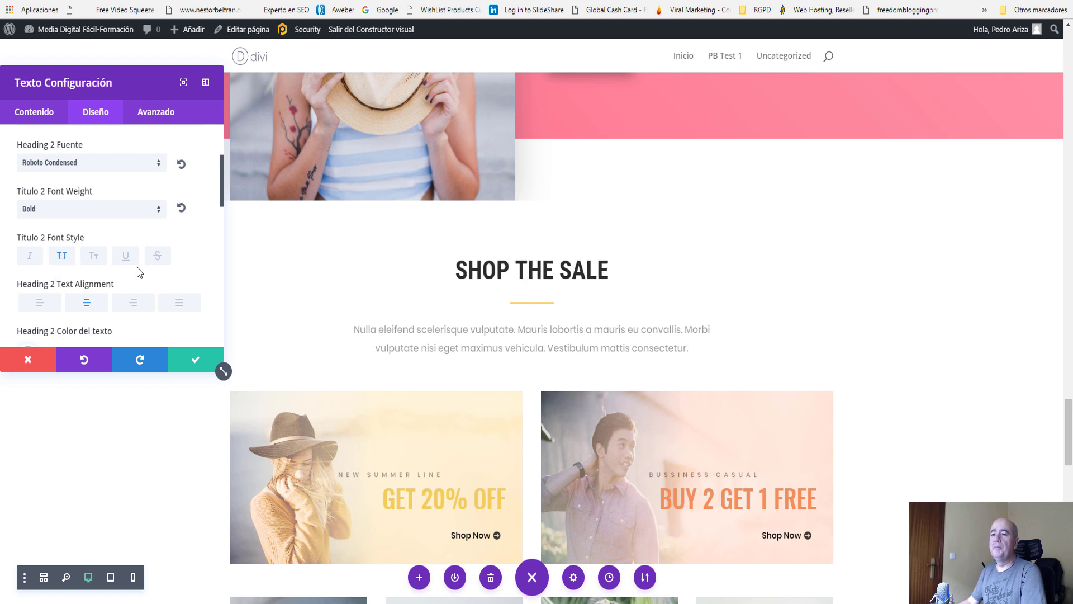
{"action": "scroll", "coordinate": [139, 272], "scroll_direction": "down", "scroll_amount": 2}
{"action": "scroll", "coordinate": [101, 258], "scroll_direction": "down", "scroll_amount": 1}
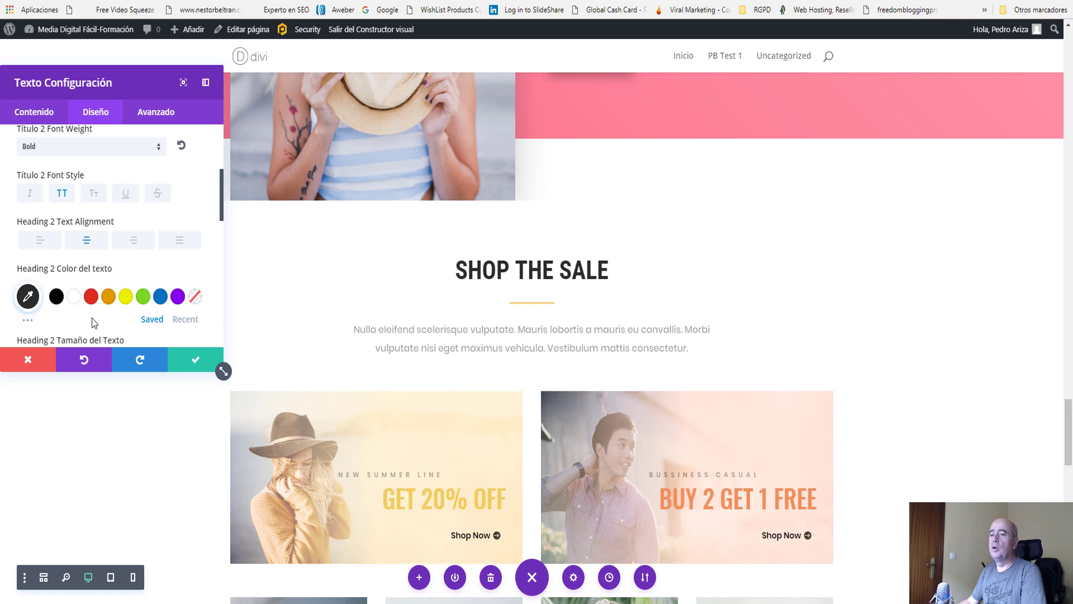
{"action": "left_click", "coordinate": [91, 296]}
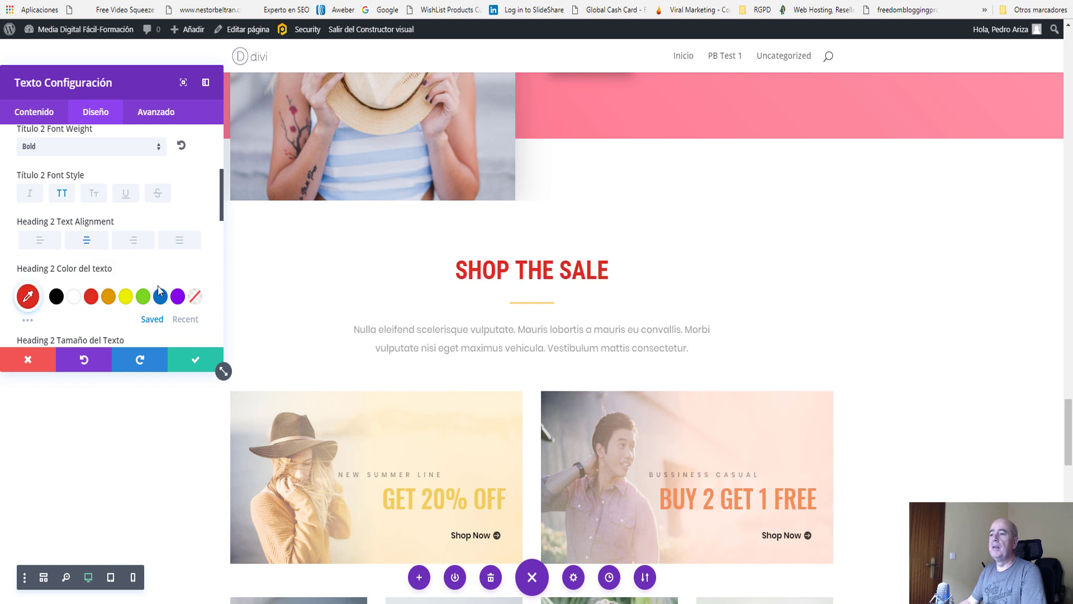
Copy the Heading Text styles of the Shop the Sale heading and save its module settings.
{"action": "scroll", "coordinate": [146, 240], "scroll_direction": "down", "scroll_amount": 5}
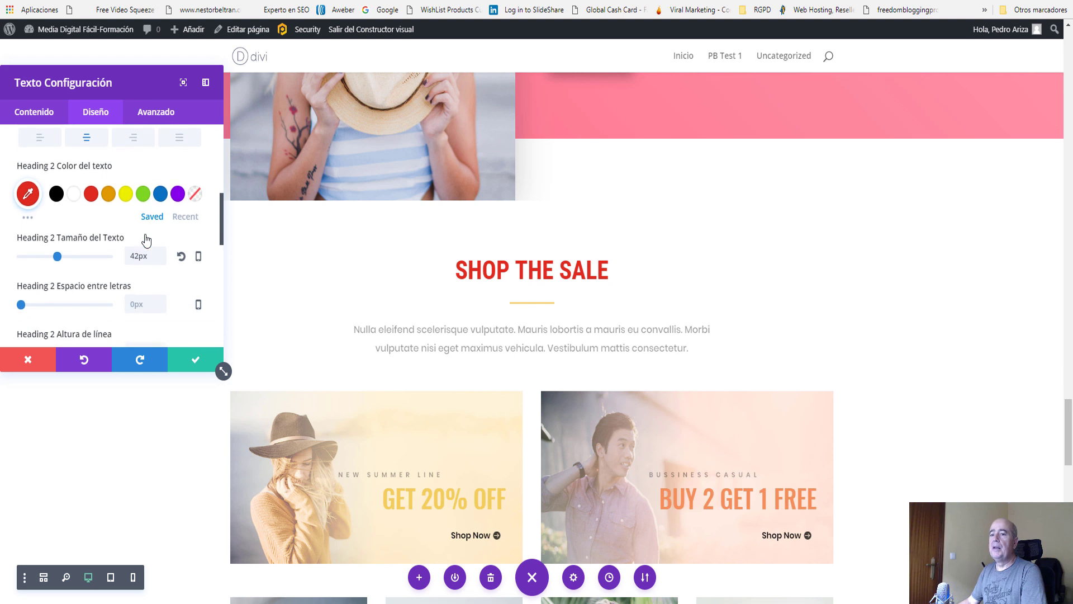
{"action": "scroll", "coordinate": [143, 240], "scroll_direction": "up", "scroll_amount": 11}
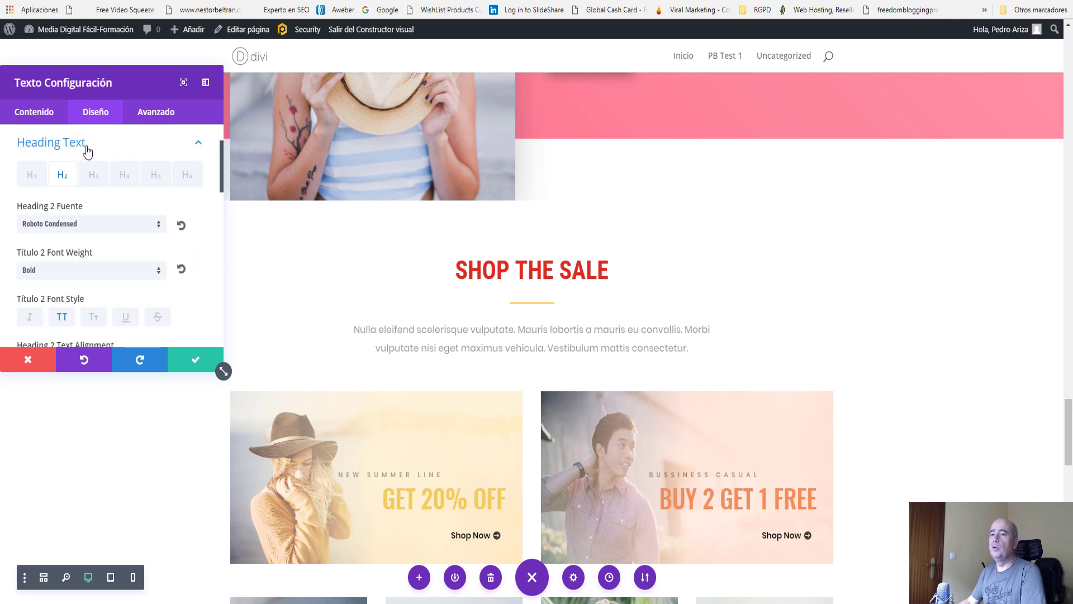
{"action": "right_click", "coordinate": [104, 146]}
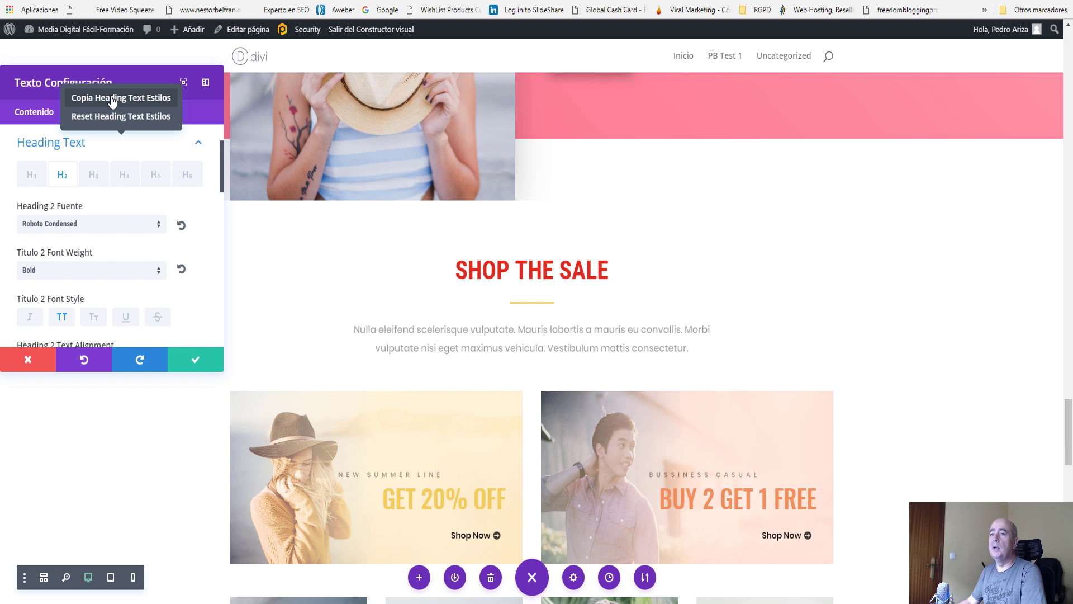
{"action": "left_click", "coordinate": [113, 99]}
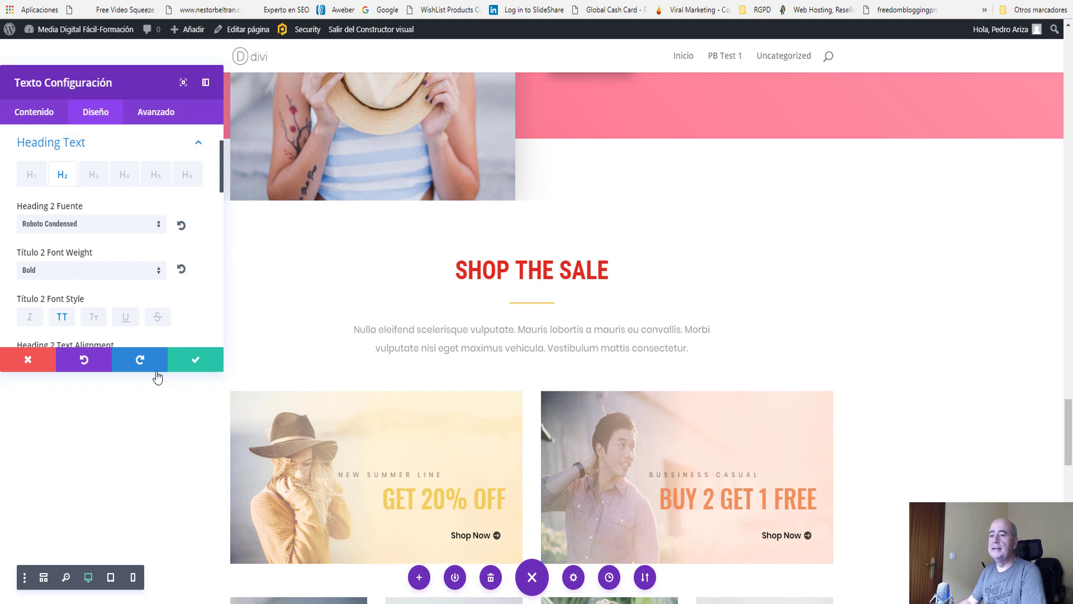
{"action": "left_click", "coordinate": [191, 366]}
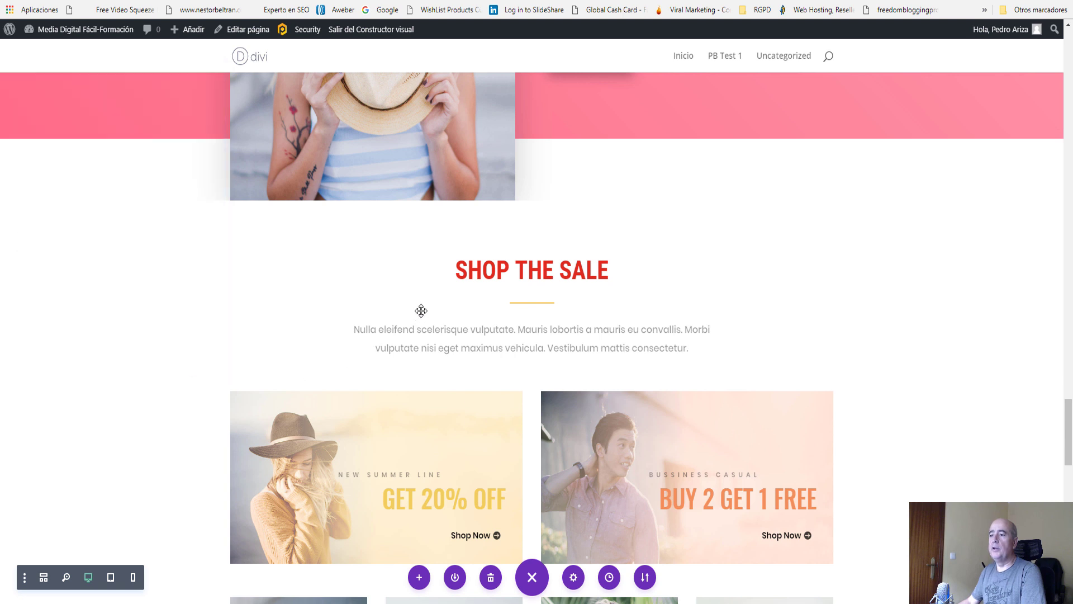
Examine the module and style copy, paste and reset options available for the Shop the Sale heading.
{"action": "mouse_move", "coordinate": [529, 255]}
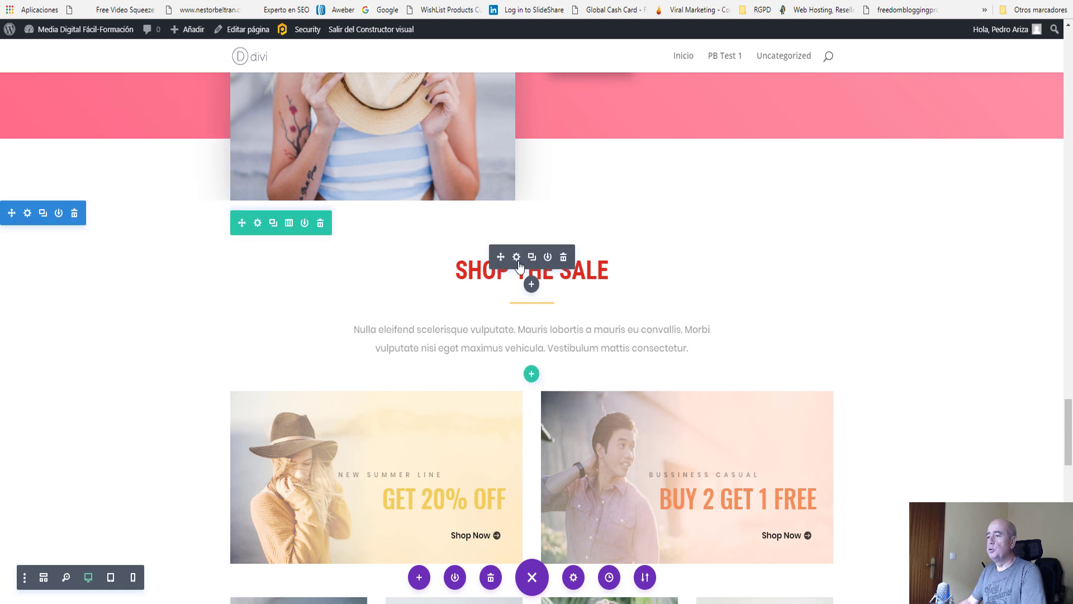
{"action": "right_click", "coordinate": [529, 264]}
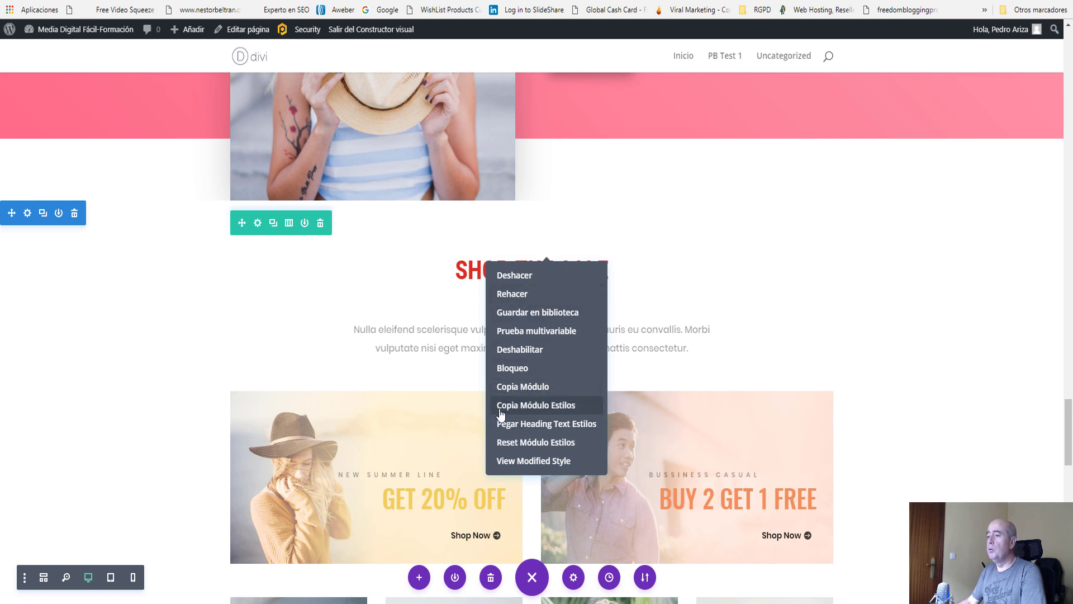
{"action": "left_click", "coordinate": [171, 318]}
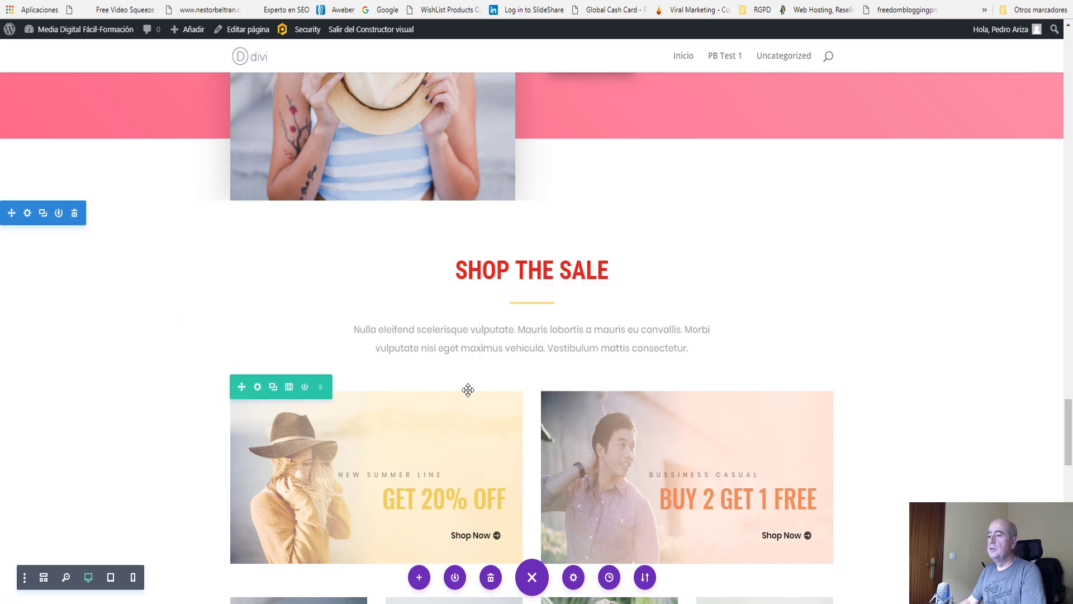
Paste the copied Heading Text styles onto the Latest News heading.
{"action": "scroll", "coordinate": [467, 385], "scroll_direction": "up", "scroll_amount": 2}
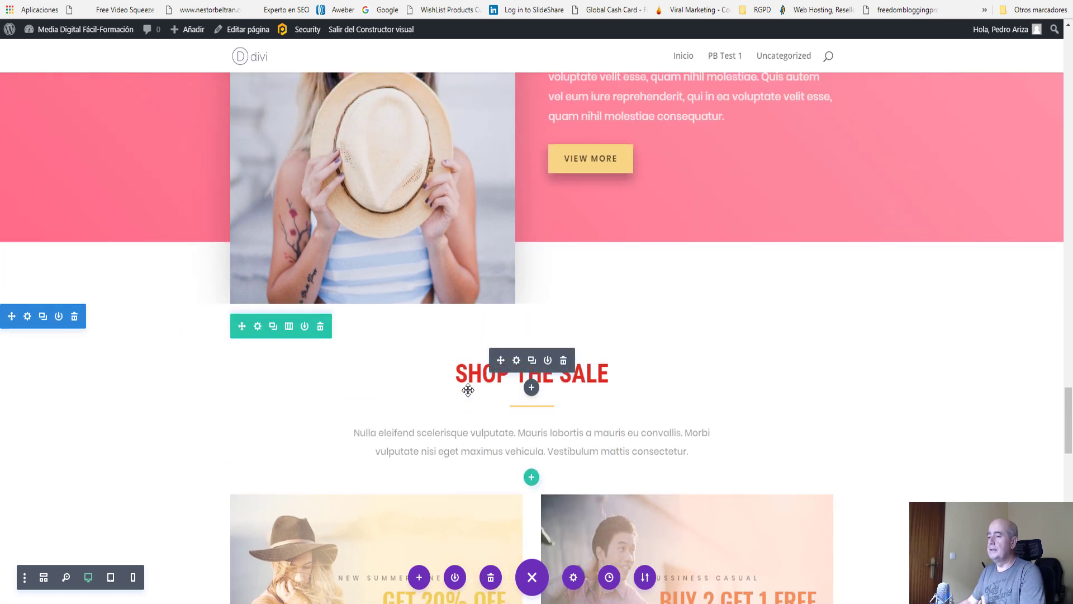
{"action": "scroll", "coordinate": [469, 390], "scroll_direction": "down", "scroll_amount": 6}
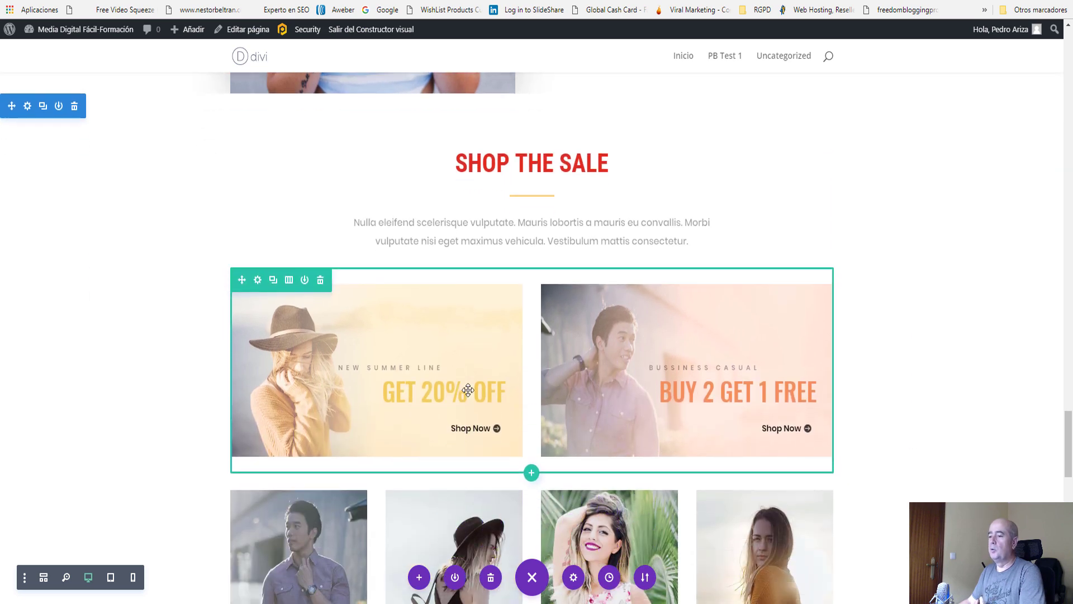
{"action": "scroll", "coordinate": [469, 389], "scroll_direction": "down", "scroll_amount": 8}
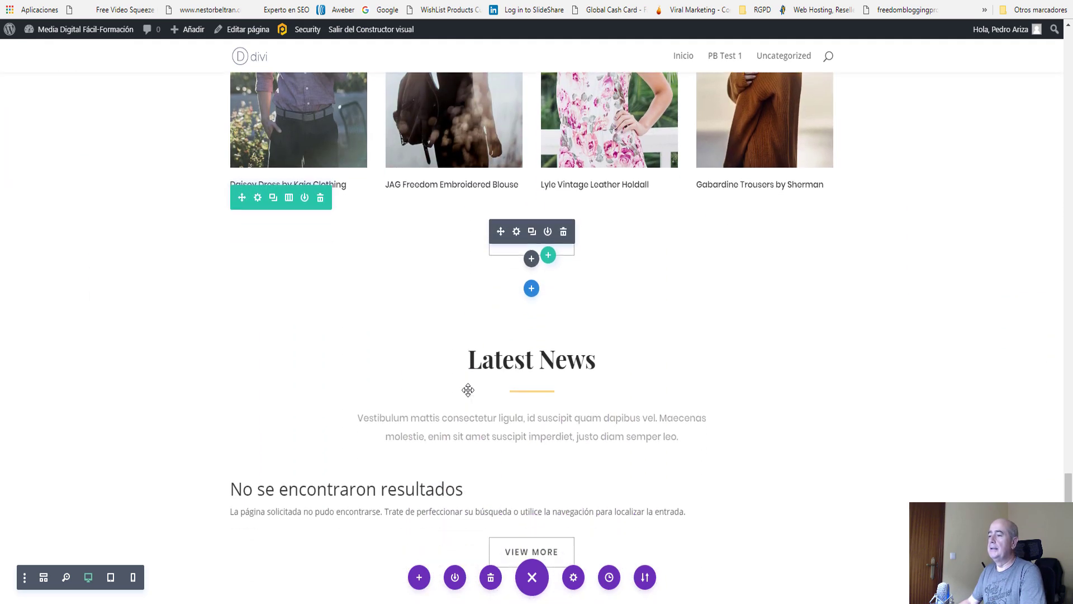
{"action": "right_click", "coordinate": [498, 317]}
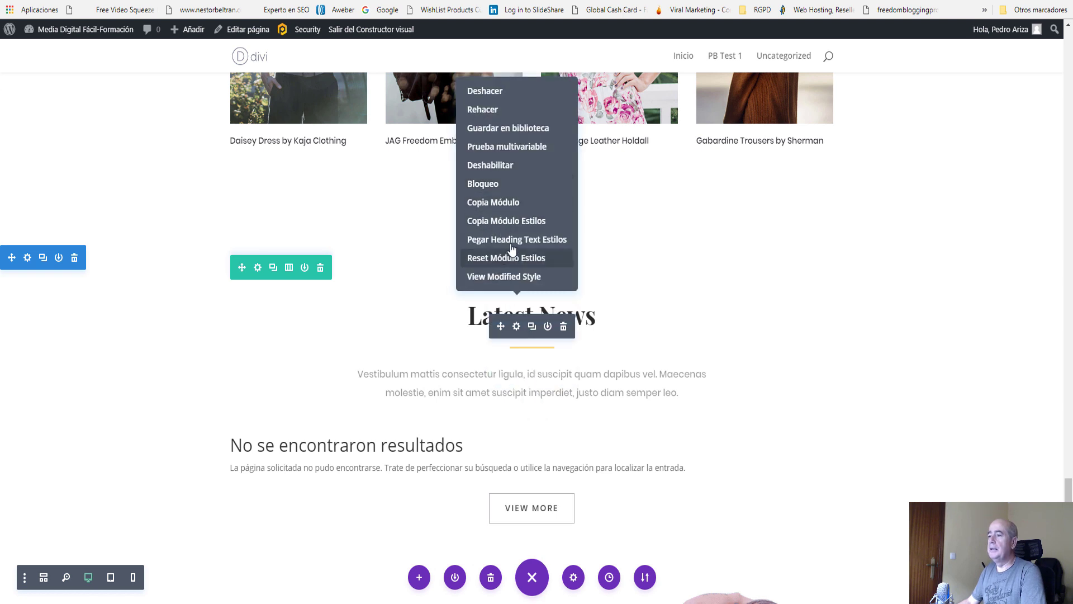
{"action": "left_click", "coordinate": [510, 240]}
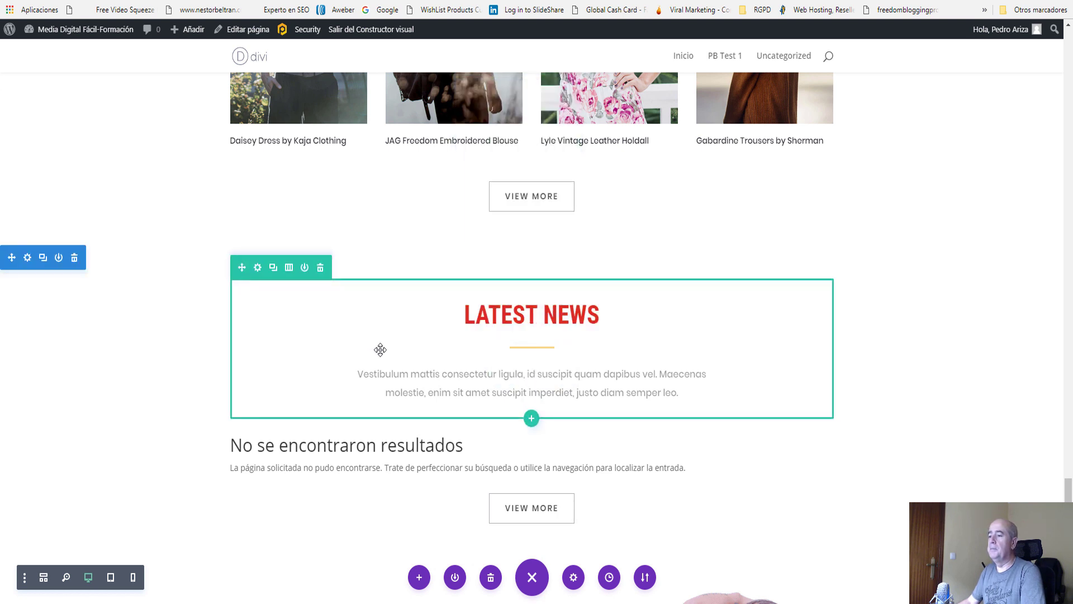
Paste the copied Heading Text styles onto the Create Your Own Style heading in the pink section.
{"action": "scroll", "coordinate": [386, 380], "scroll_direction": "down", "scroll_amount": 4}
{"action": "scroll", "coordinate": [390, 400], "scroll_direction": "up", "scroll_amount": 4}
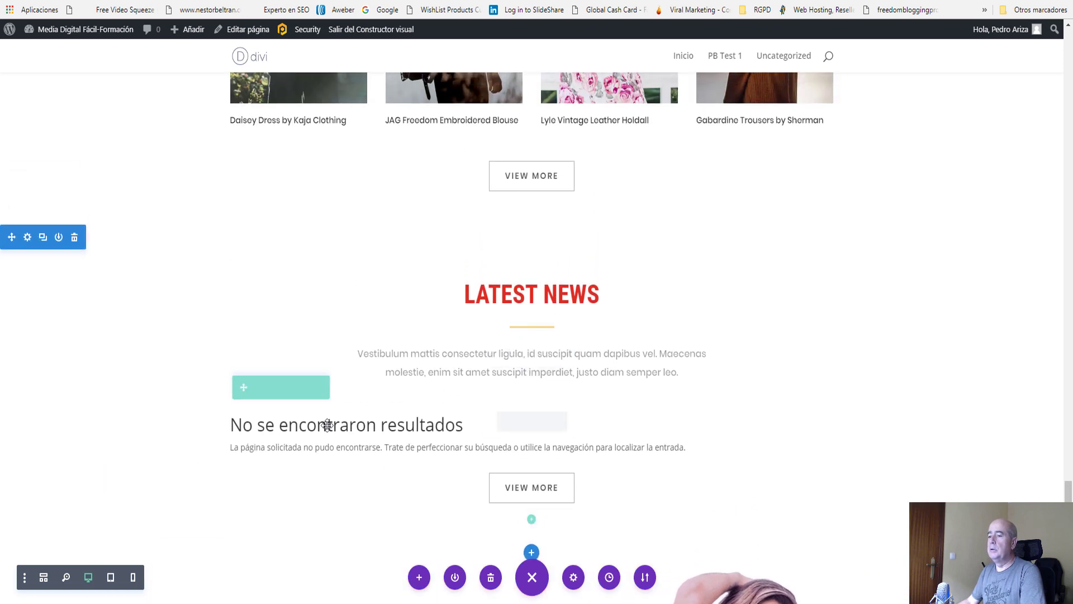
{"action": "scroll", "coordinate": [444, 416], "scroll_direction": "up", "scroll_amount": 8}
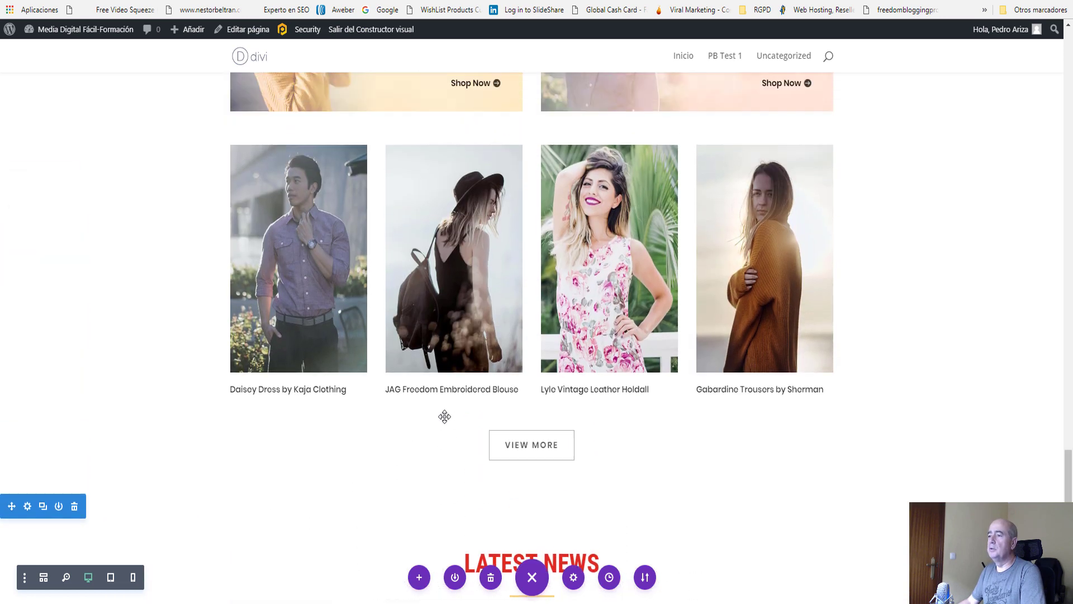
{"action": "scroll", "coordinate": [445, 416], "scroll_direction": "up", "scroll_amount": 10}
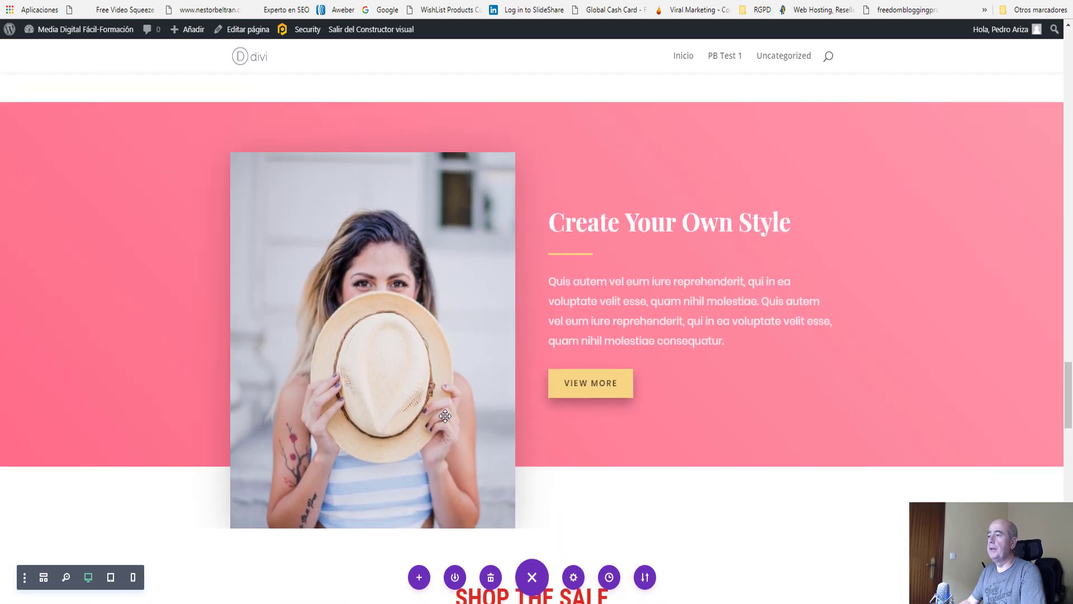
{"action": "right_click", "coordinate": [658, 268]}
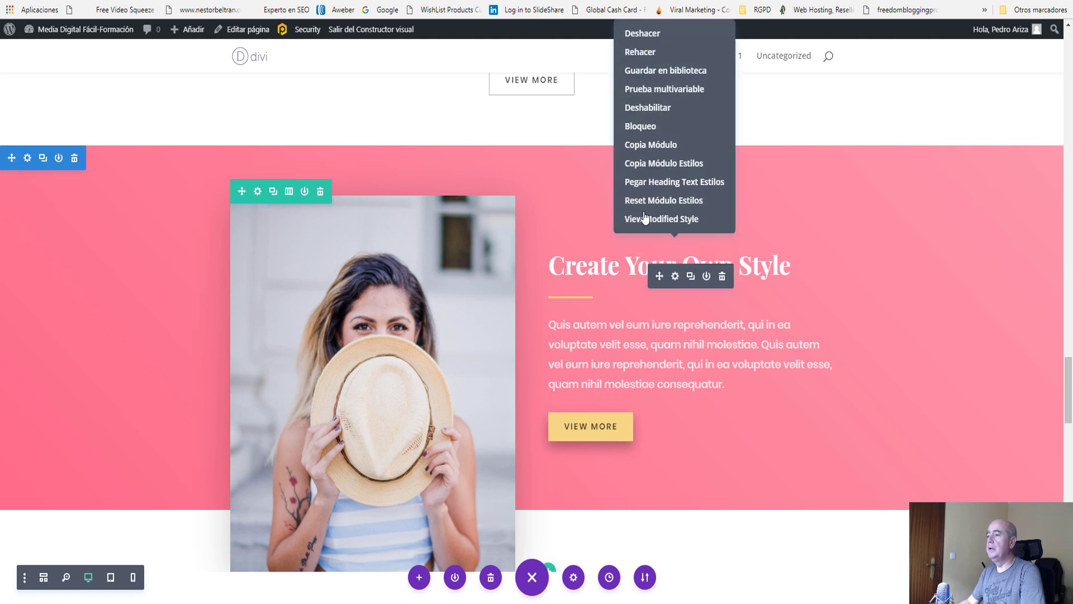
{"action": "left_click", "coordinate": [645, 181]}
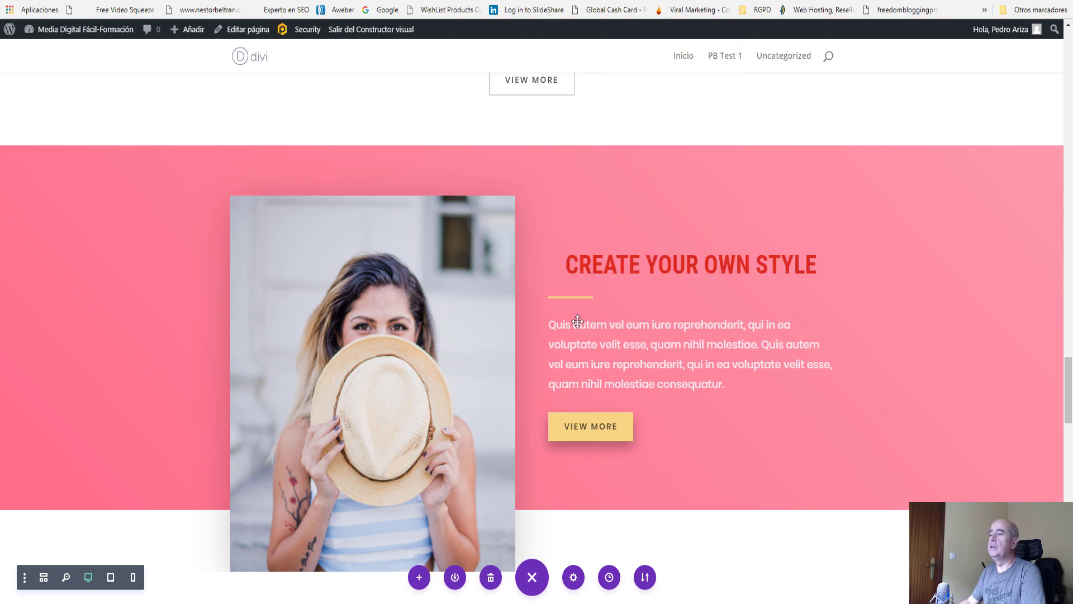
Apply the copied Heading Text styles to the Popular Outfits heading.
{"action": "scroll", "coordinate": [576, 321], "scroll_direction": "up", "scroll_amount": 8}
{"action": "scroll", "coordinate": [578, 328], "scroll_direction": "up", "scroll_amount": 3}
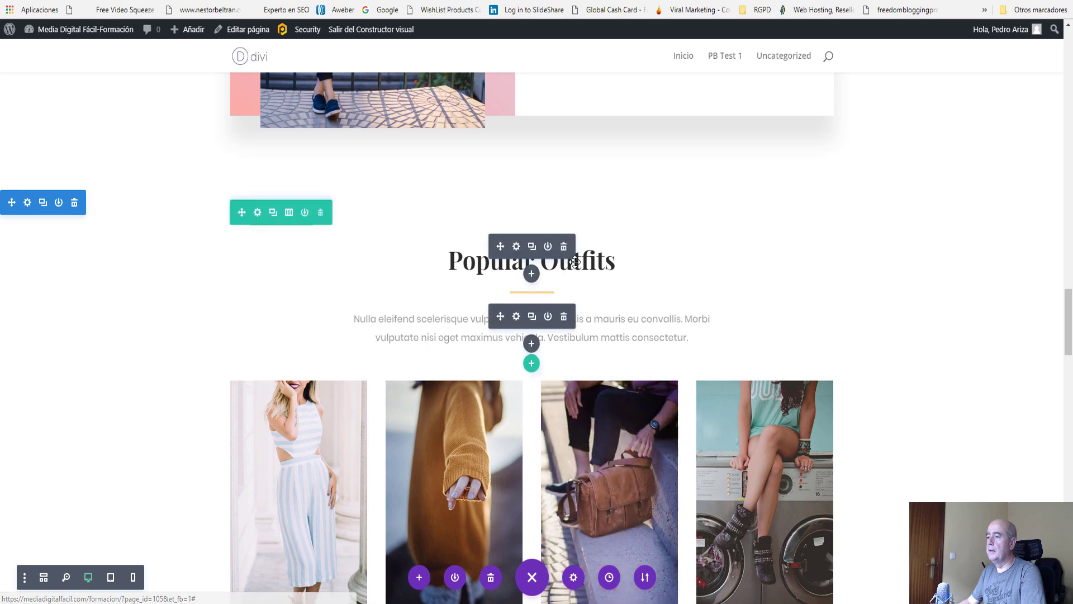
{"action": "right_click", "coordinate": [593, 267]}
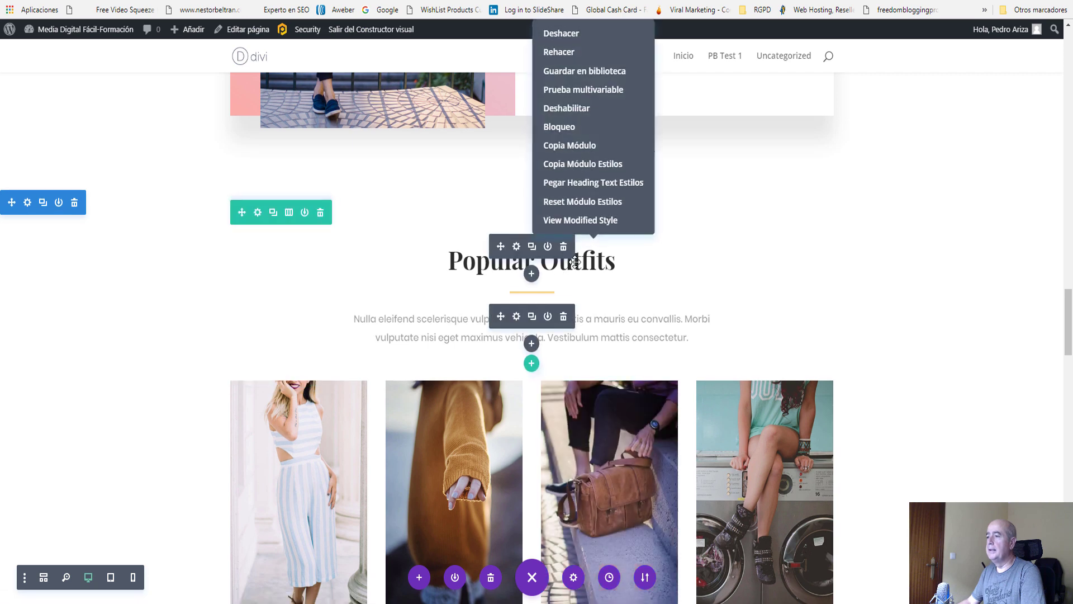
{"action": "left_click", "coordinate": [561, 184]}
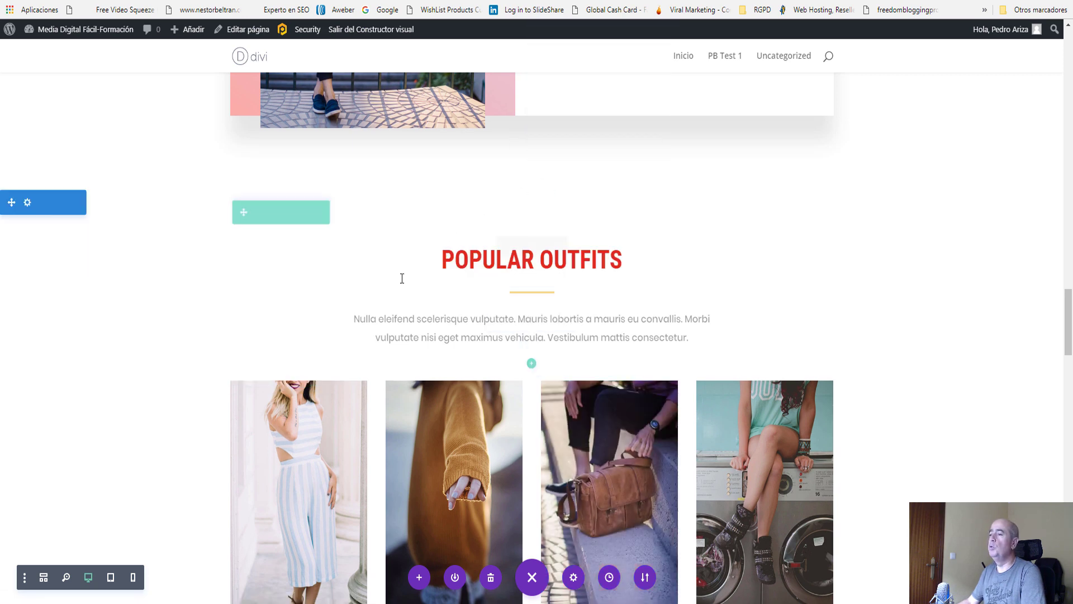
Examine the copy and style reset options available for the New Mens Trends row and the Collections section.
{"action": "scroll", "coordinate": [400, 324], "scroll_direction": "up", "scroll_amount": 5}
{"action": "scroll", "coordinate": [400, 326], "scroll_direction": "up", "scroll_amount": 4}
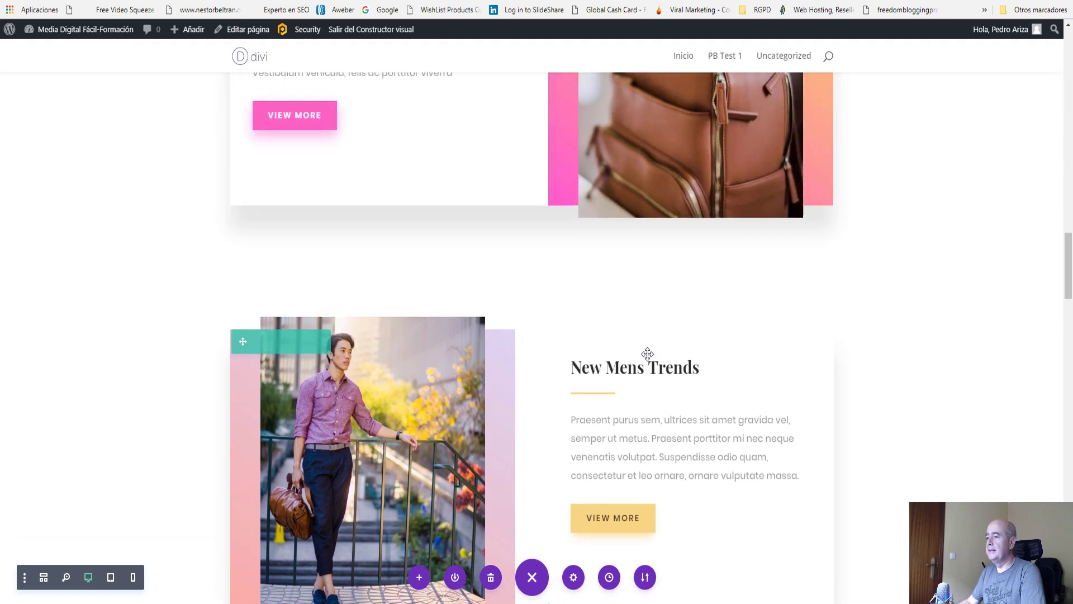
{"action": "scroll", "coordinate": [642, 363], "scroll_direction": "down", "scroll_amount": 2}
{"action": "right_click", "coordinate": [687, 364]}
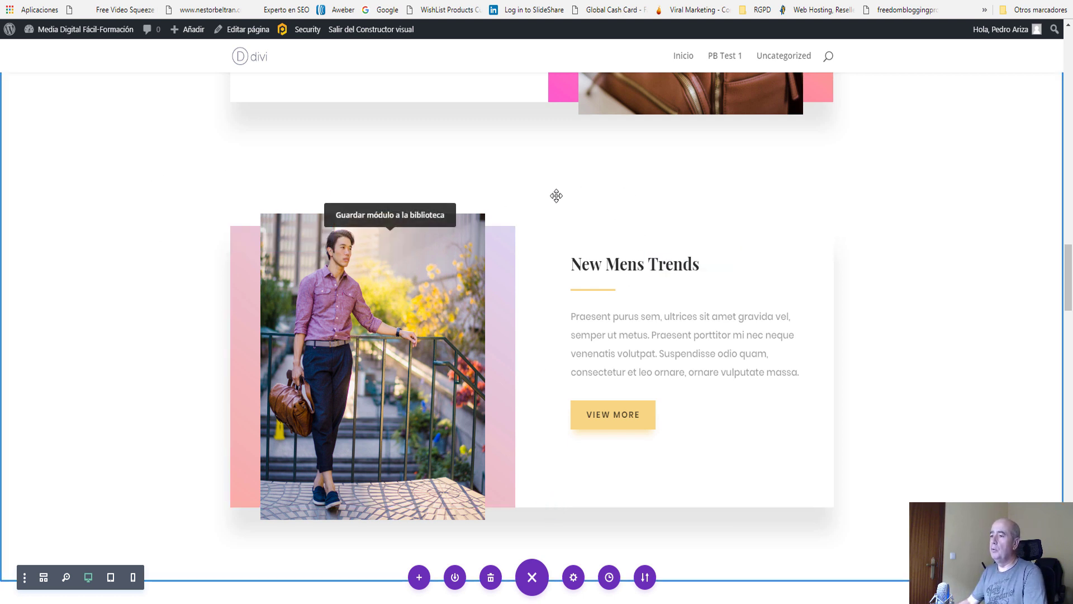
{"action": "right_click", "coordinate": [265, 247]}
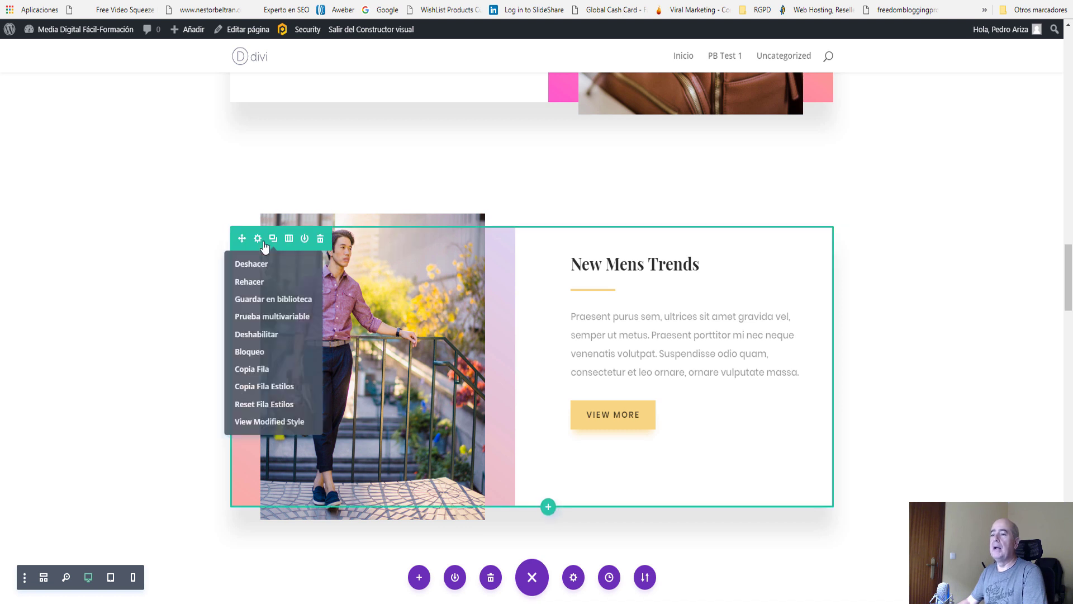
{"action": "key", "text": "Escape"}
{"action": "right_click", "coordinate": [265, 247]}
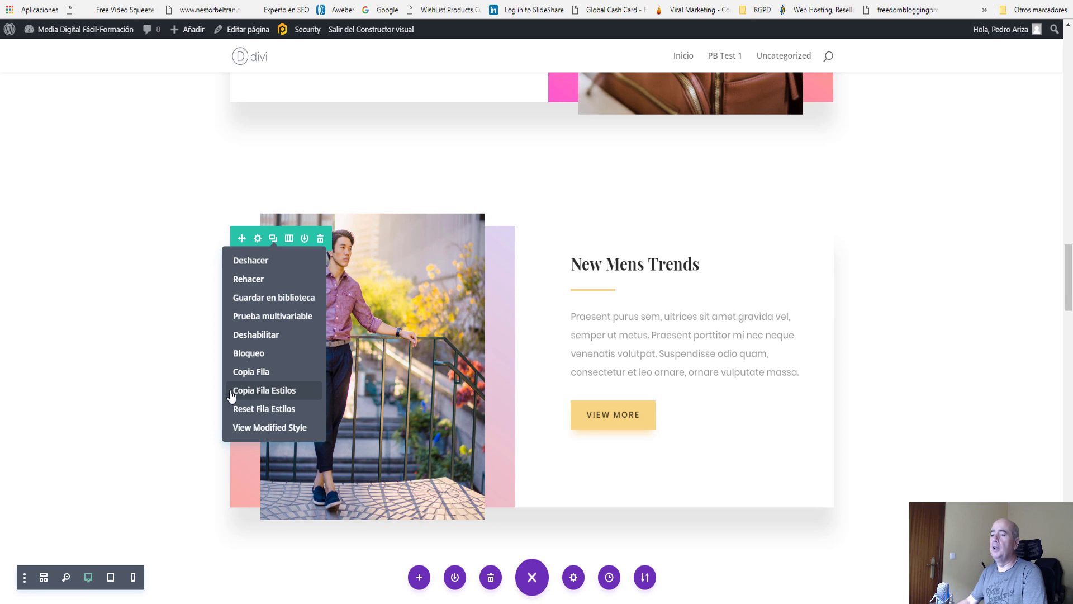
{"action": "scroll", "coordinate": [161, 329], "scroll_direction": "up", "scroll_amount": 4}
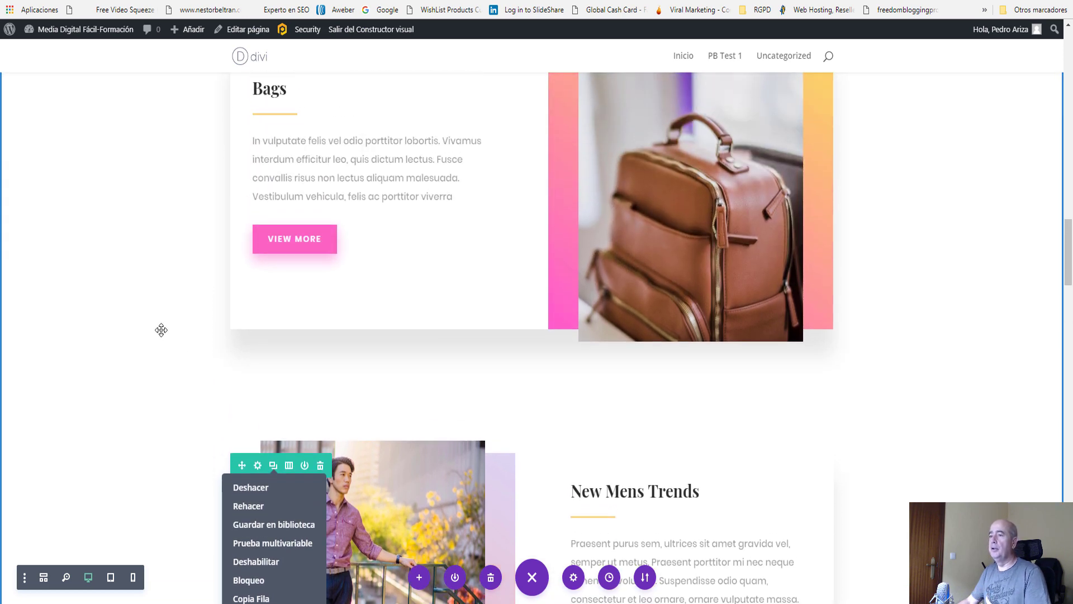
{"action": "scroll", "coordinate": [160, 330], "scroll_direction": "up", "scroll_amount": 8}
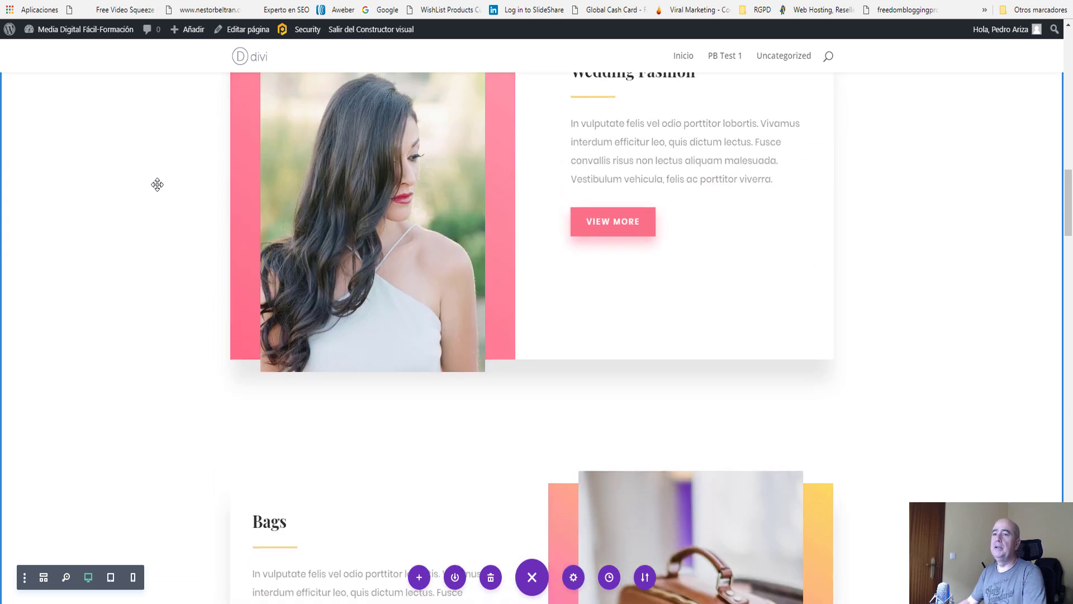
{"action": "scroll", "coordinate": [126, 138], "scroll_direction": "up", "scroll_amount": 6}
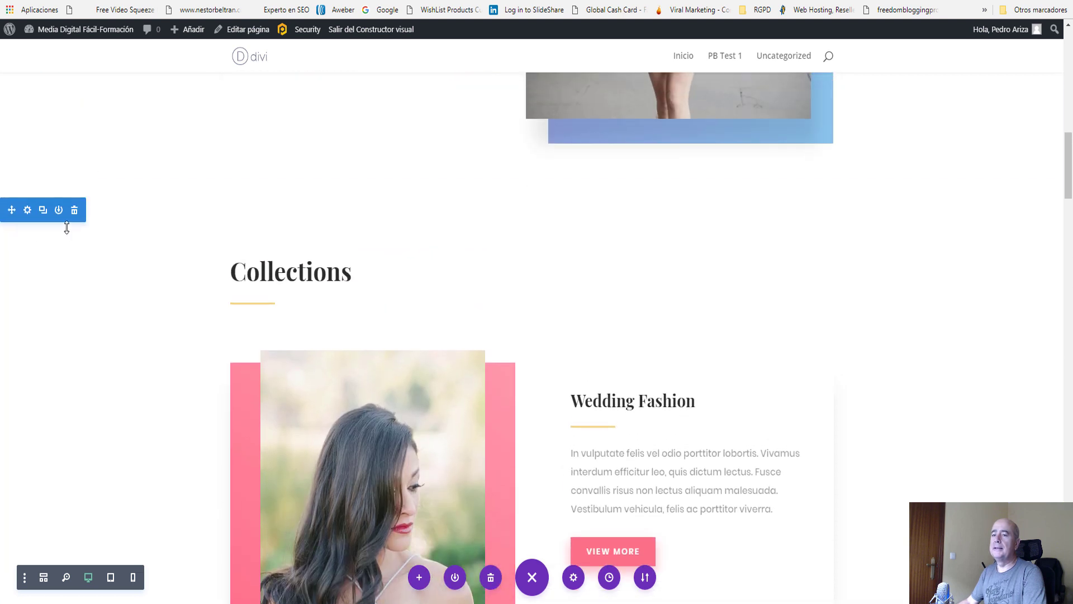
{"action": "right_click", "coordinate": [40, 211]}
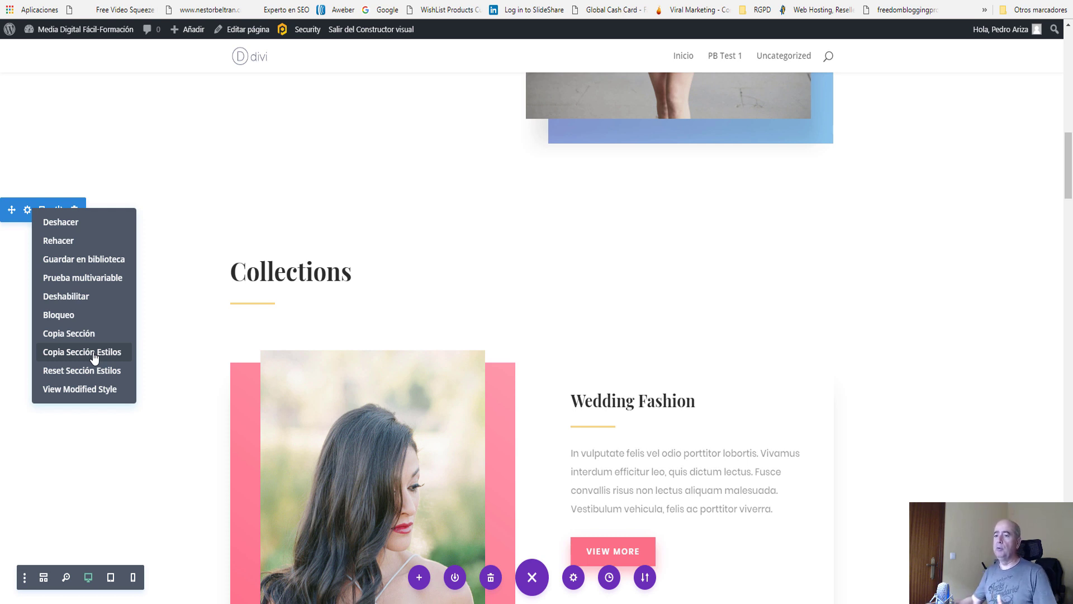
{"action": "left_click", "coordinate": [161, 356]}
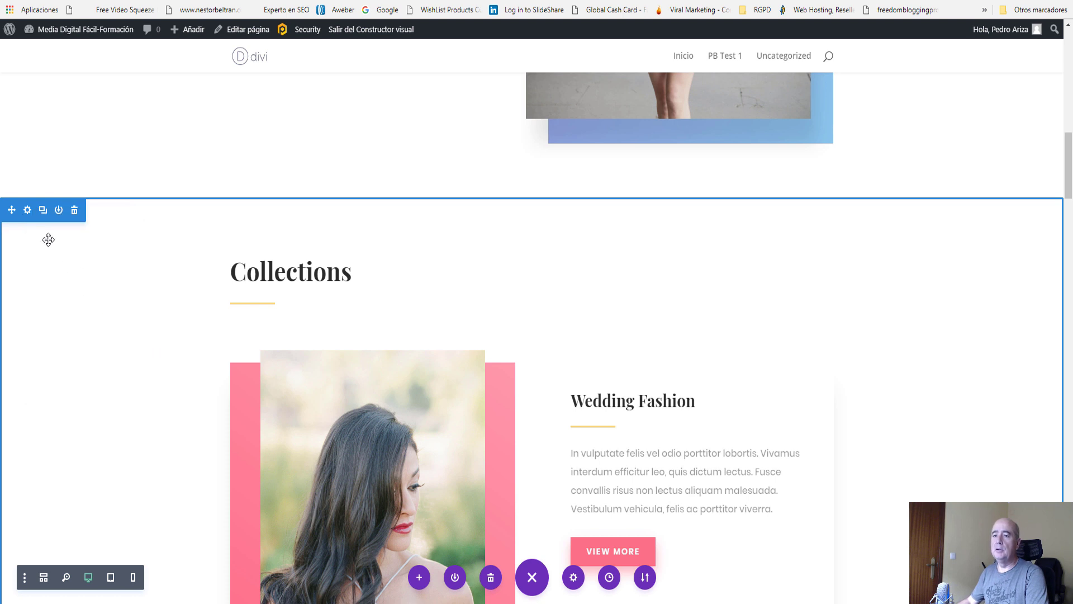
Set the Collections section's background colour to orange #e09900 and save the section settings.
{"action": "left_click", "coordinate": [26, 210]}
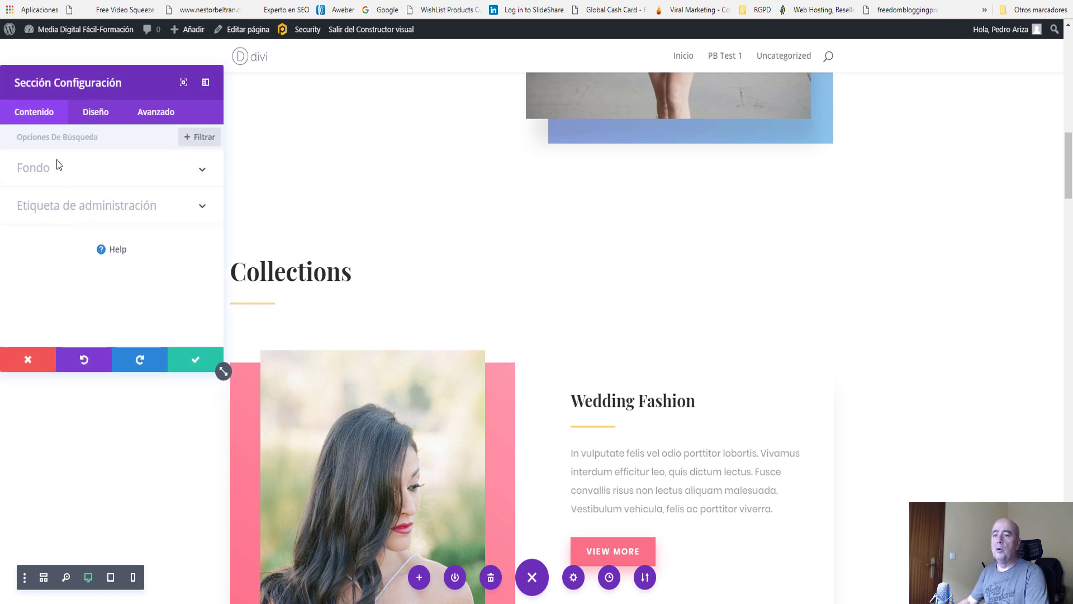
{"action": "left_click", "coordinate": [42, 174]}
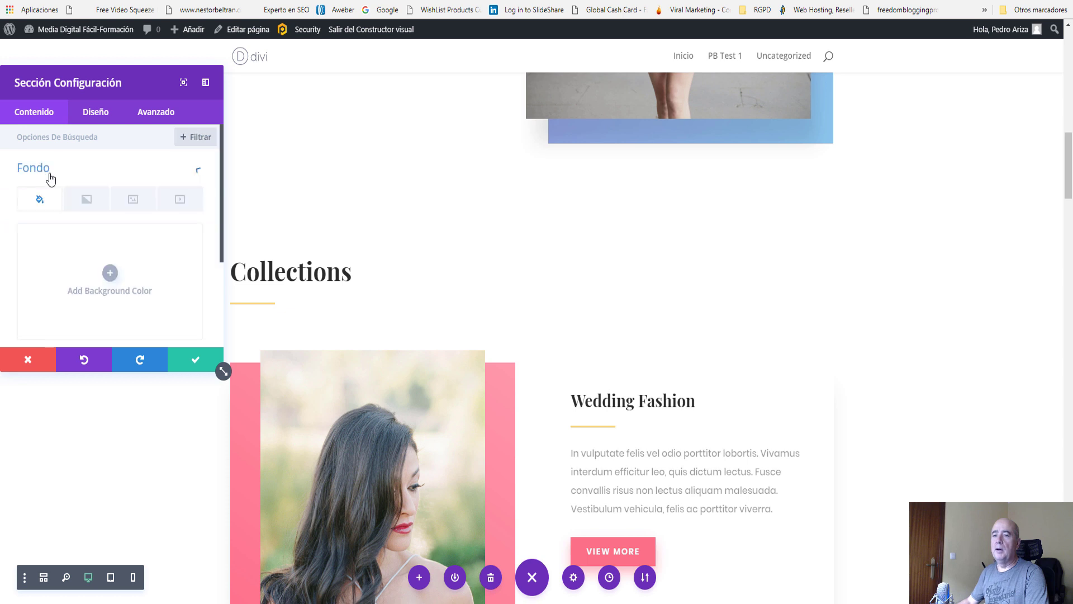
{"action": "left_click", "coordinate": [107, 272]}
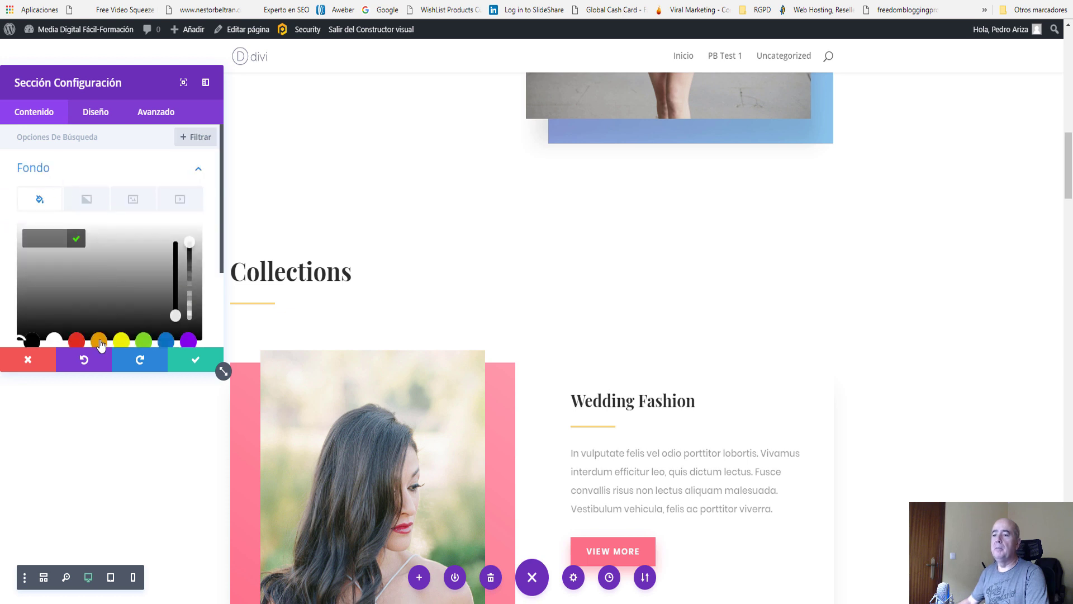
{"action": "left_click", "coordinate": [99, 340]}
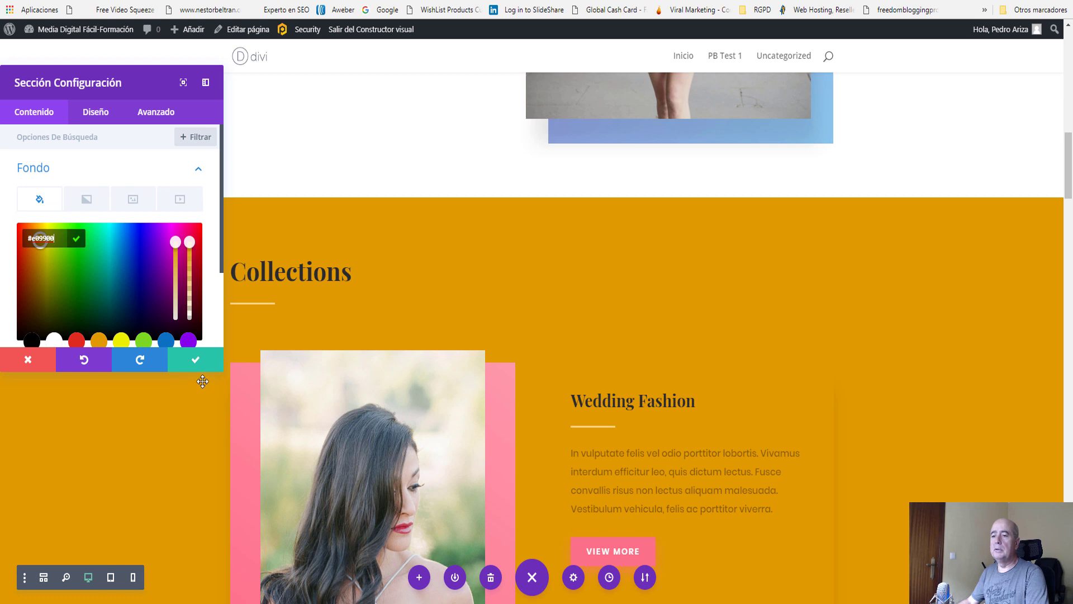
{"action": "left_click", "coordinate": [195, 362]}
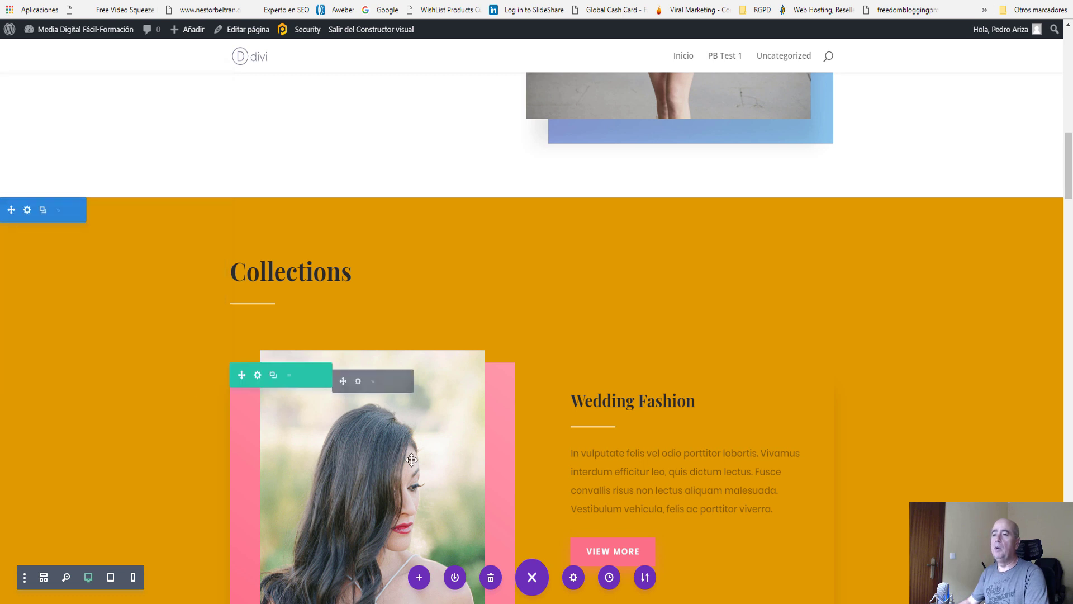
Copy the section styles of the Collections section and paste them onto the Create Your Own Style section.
{"action": "right_click", "coordinate": [26, 212]}
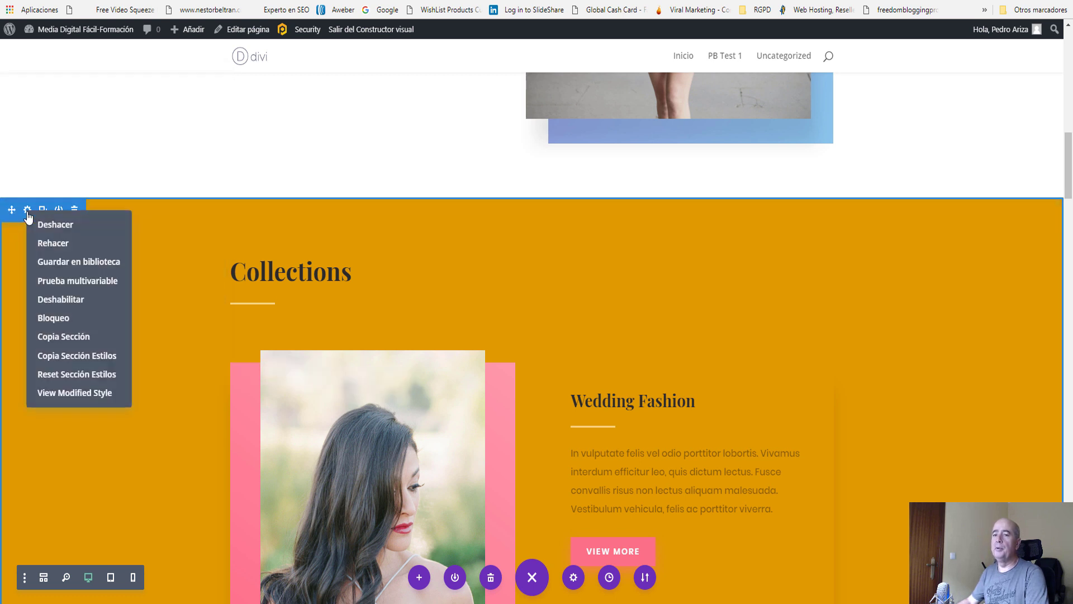
{"action": "left_click", "coordinate": [71, 357]}
{"action": "scroll", "coordinate": [69, 352], "scroll_direction": "down", "scroll_amount": 10}
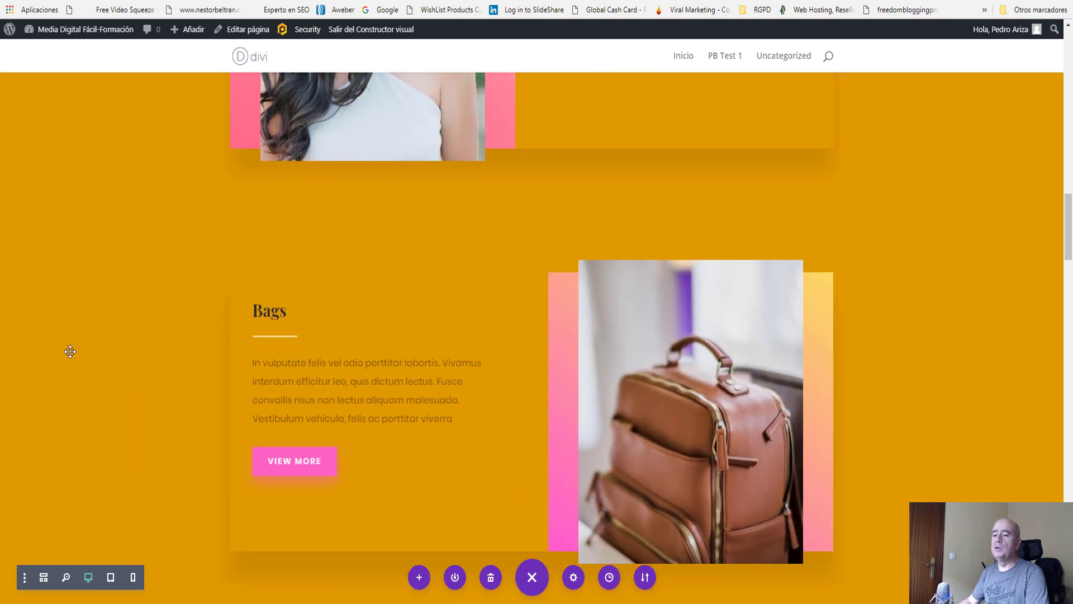
{"action": "scroll", "coordinate": [70, 352], "scroll_direction": "down", "scroll_amount": 15}
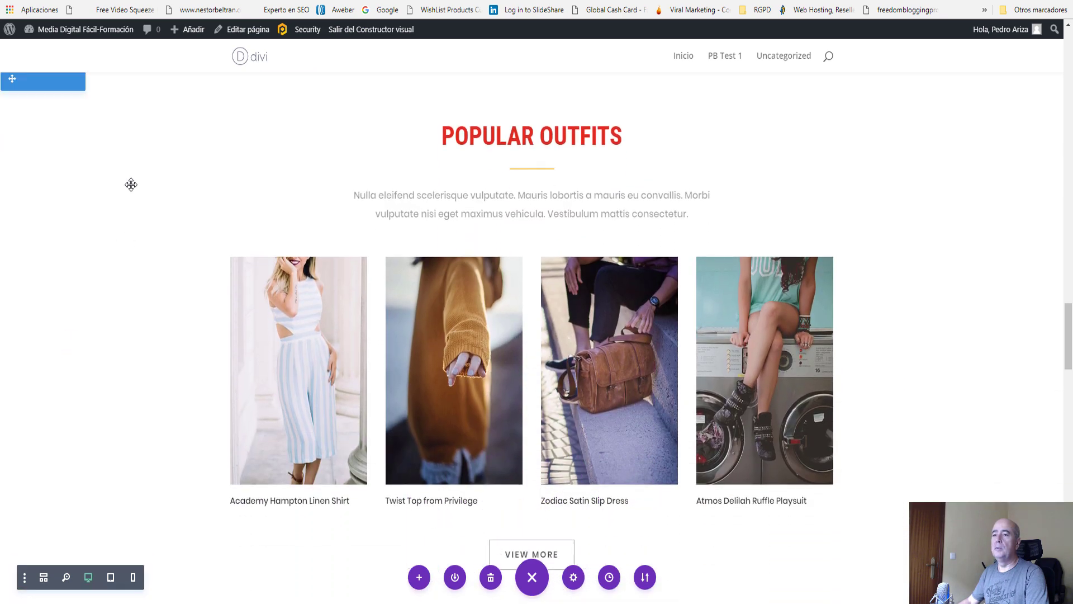
{"action": "scroll", "coordinate": [26, 278], "scroll_direction": "up", "scroll_amount": 2}
{"action": "scroll", "coordinate": [26, 278], "scroll_direction": "down", "scroll_amount": 8}
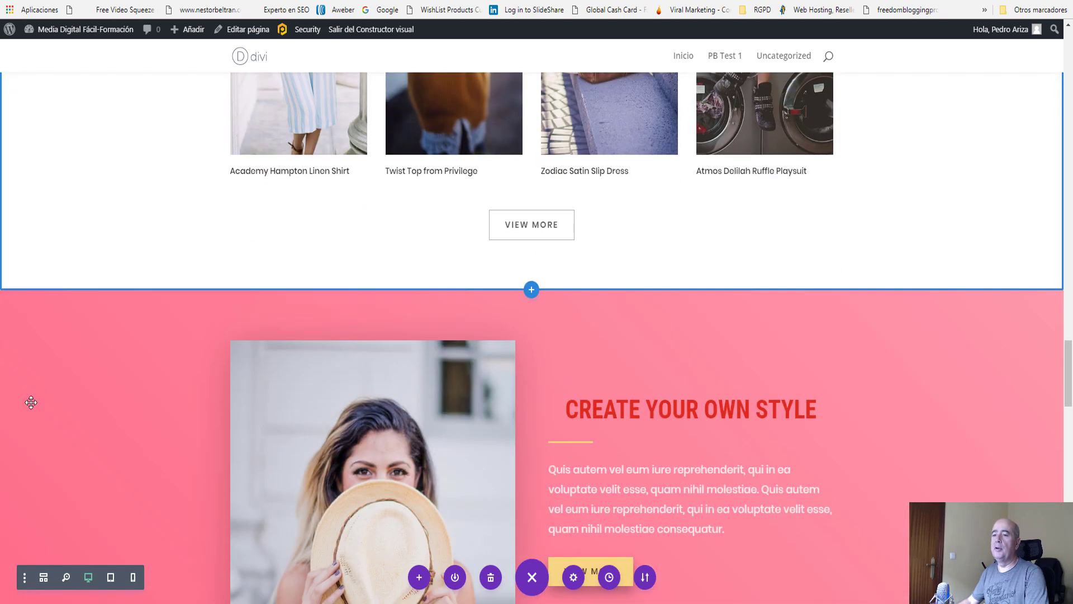
{"action": "scroll", "coordinate": [52, 383], "scroll_direction": "down", "scroll_amount": 3}
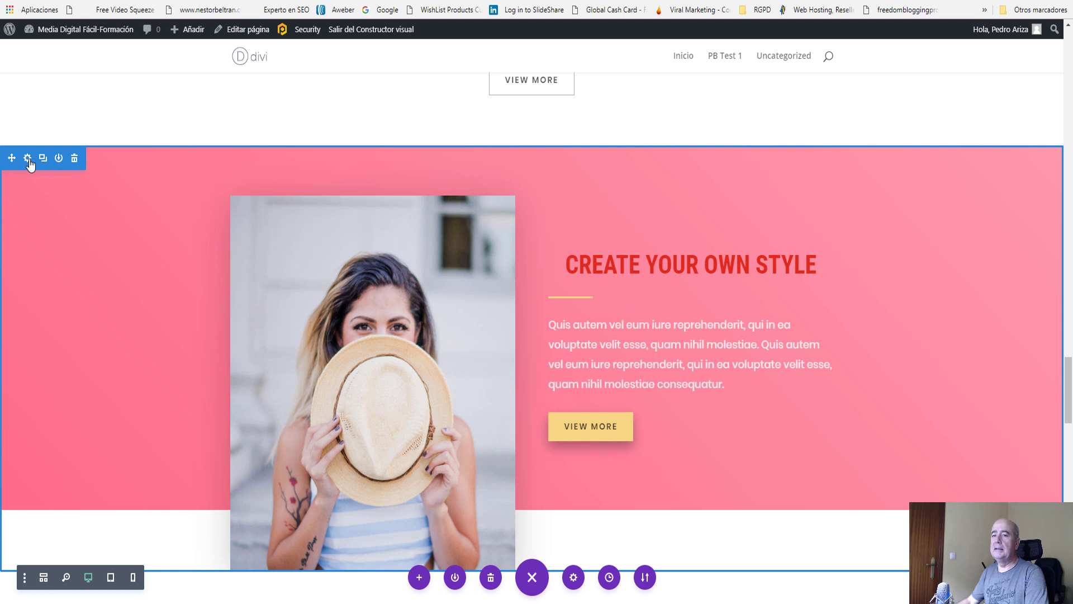
{"action": "right_click", "coordinate": [30, 164]}
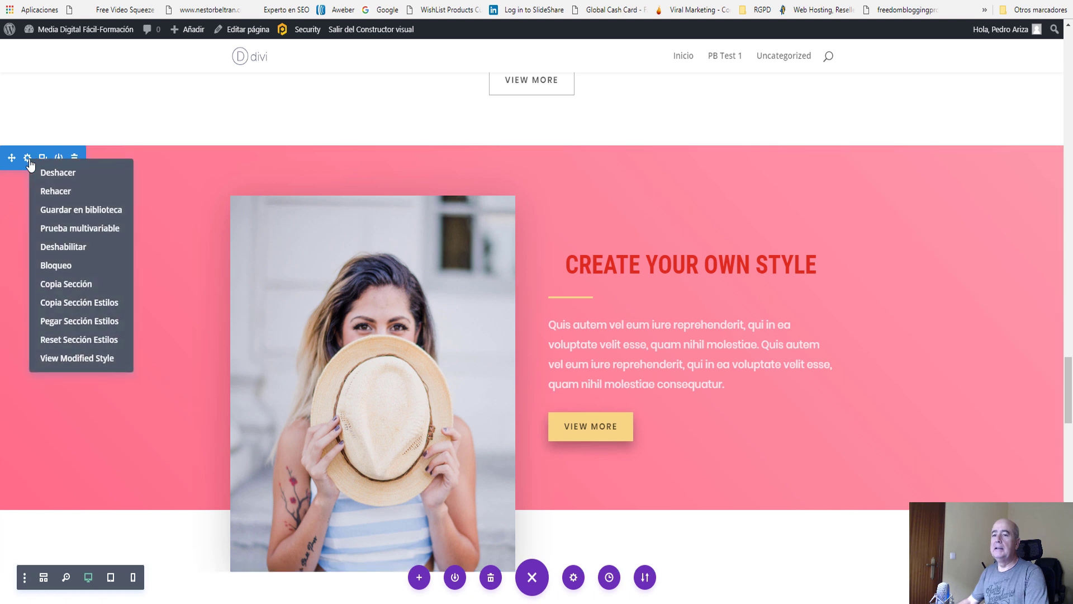
{"action": "left_click", "coordinate": [63, 325]}
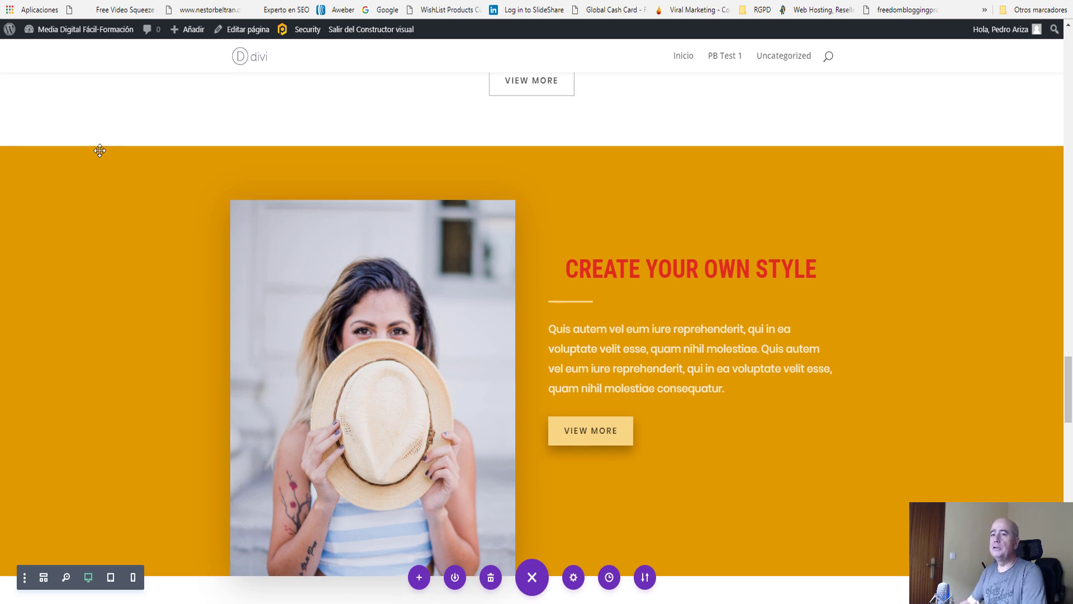
{"action": "scroll", "coordinate": [90, 152], "scroll_direction": "up", "scroll_amount": 3}
{"action": "scroll", "coordinate": [83, 335], "scroll_direction": "down", "scroll_amount": 1}
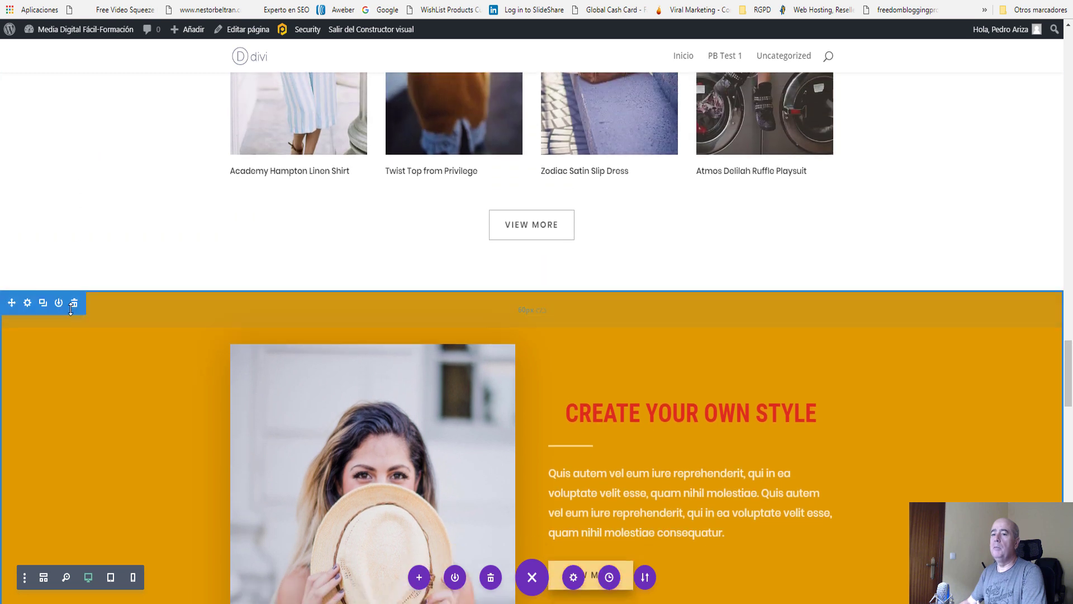
Filter the Create Your Own Style section's settings by modified styles, active content and responsive styles in turn, and clear the filter.
{"action": "left_click", "coordinate": [28, 302]}
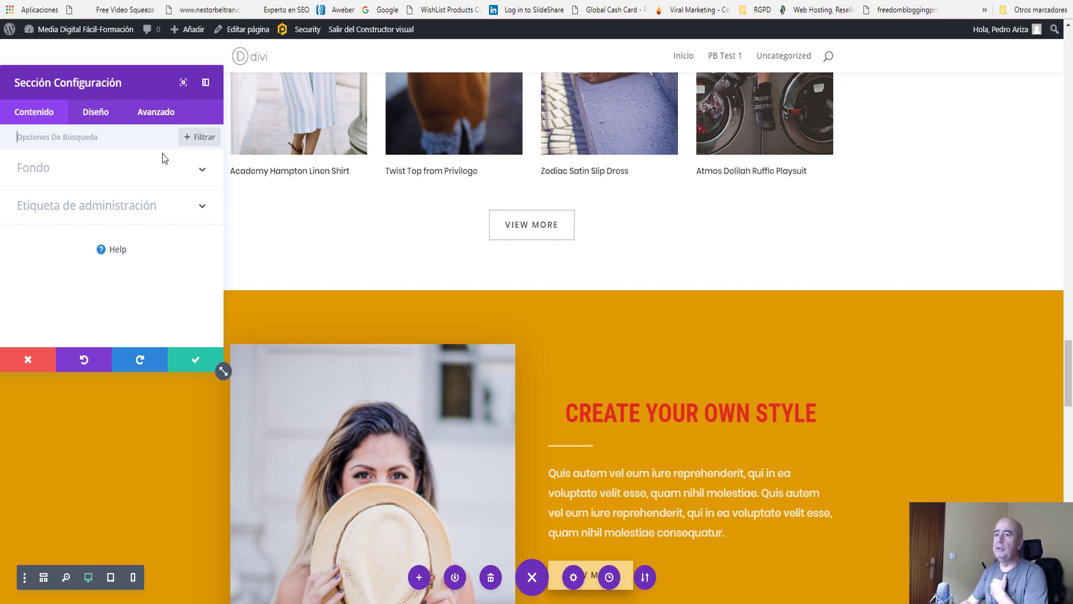
{"action": "left_click", "coordinate": [205, 138]}
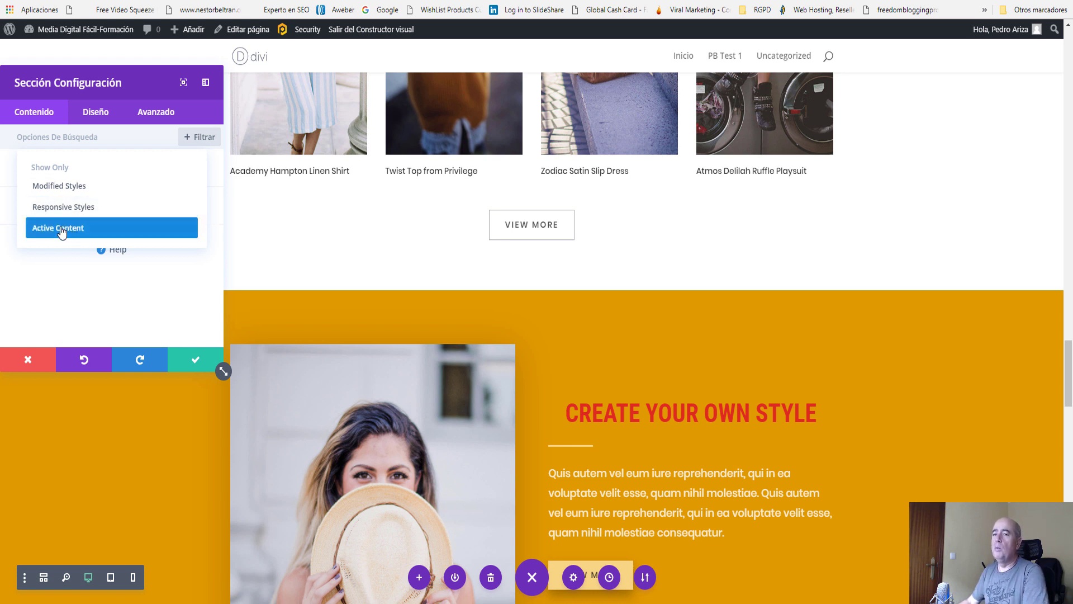
{"action": "left_click", "coordinate": [71, 187]}
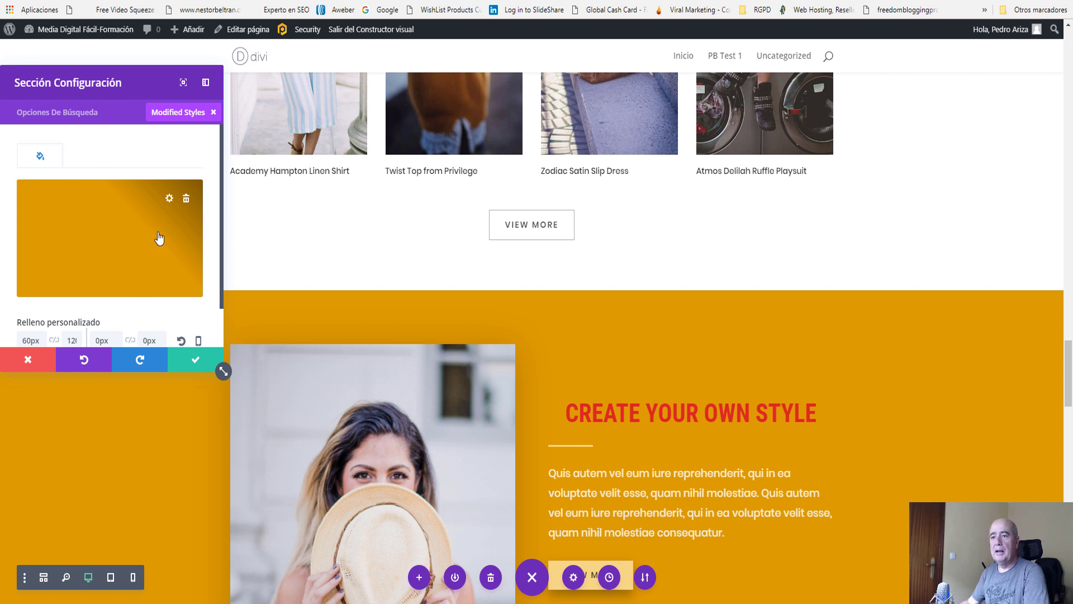
{"action": "left_click", "coordinate": [166, 116]}
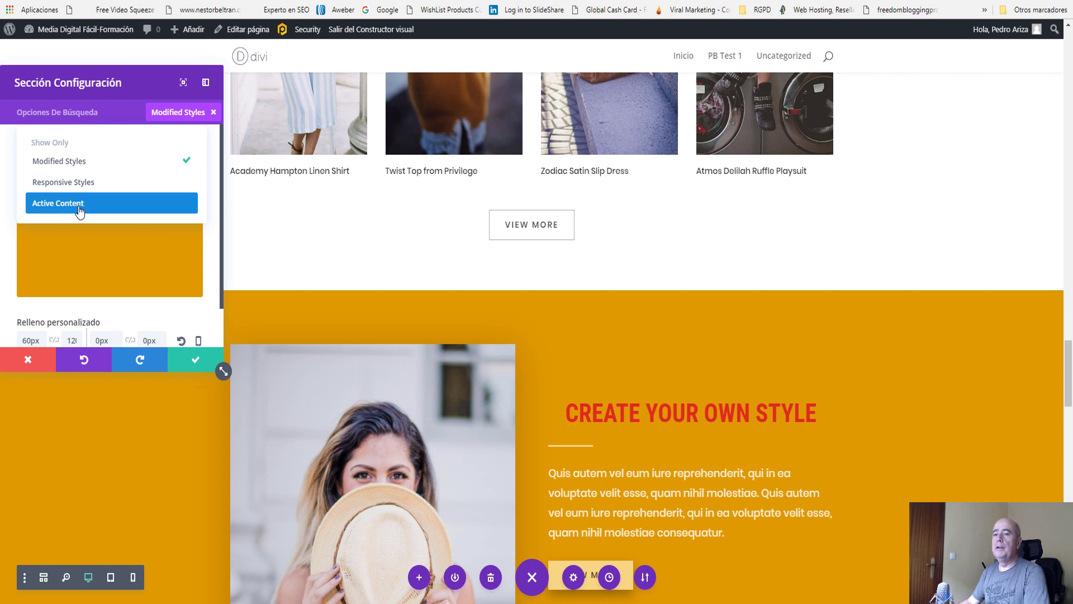
{"action": "left_click", "coordinate": [72, 205]}
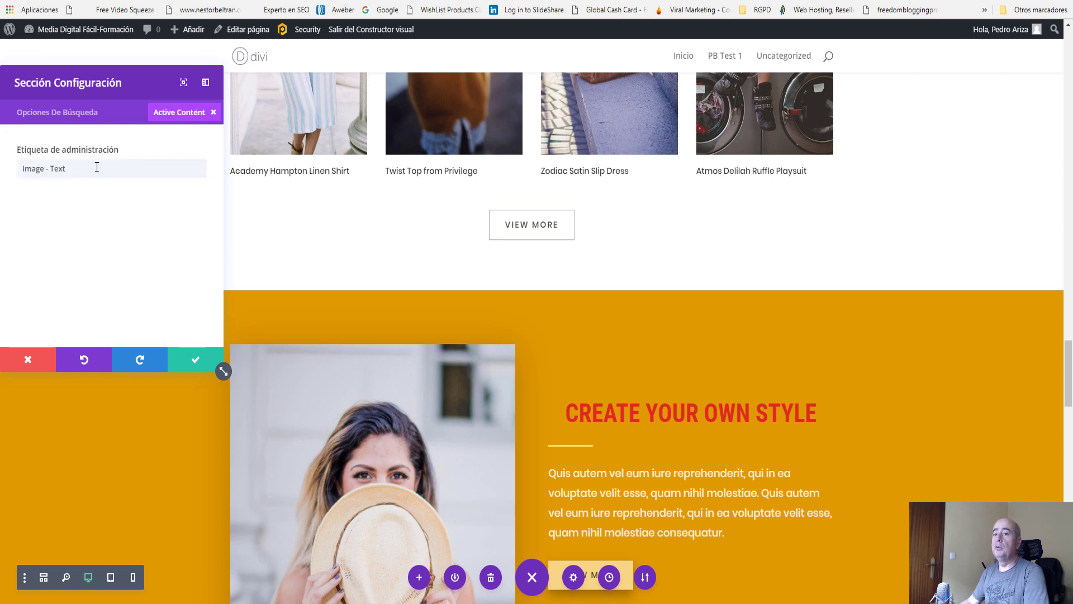
{"action": "left_click", "coordinate": [179, 115]}
{"action": "left_click", "coordinate": [53, 185]}
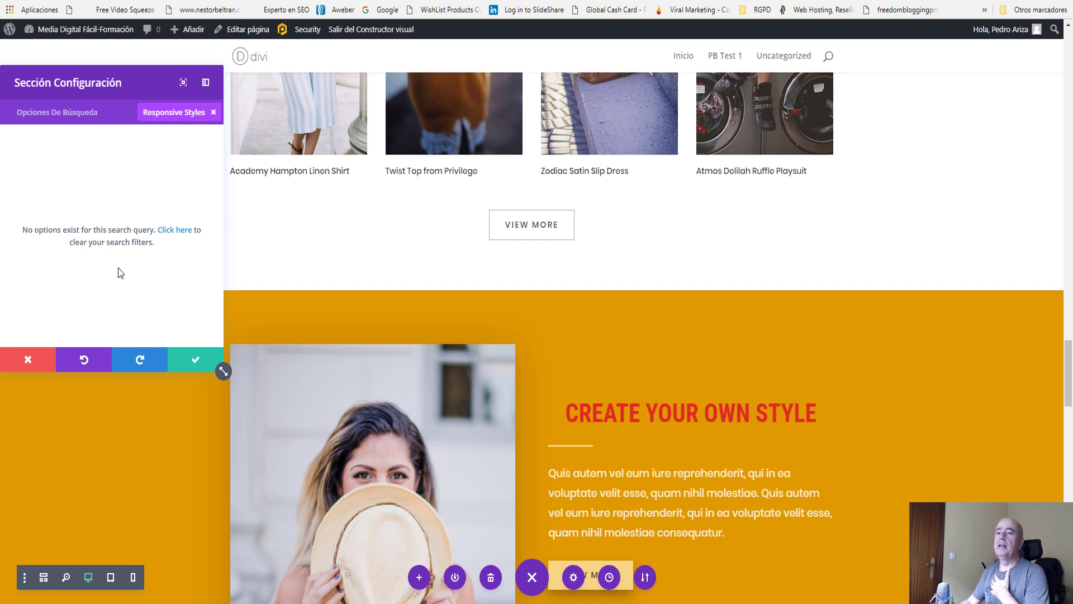
{"action": "left_click", "coordinate": [214, 113]}
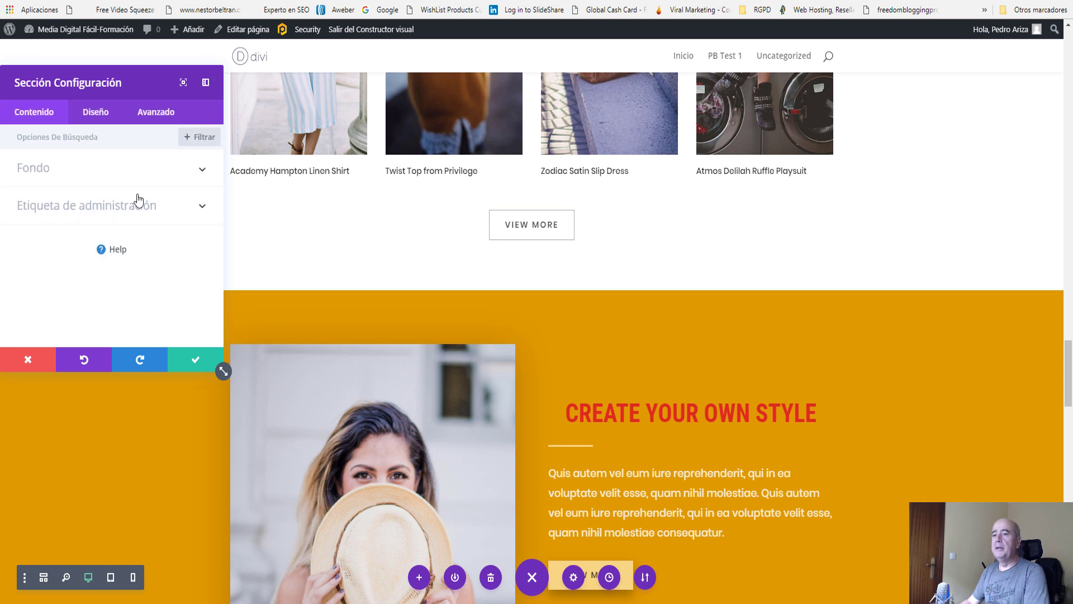
Check which filter options the section's content and design settings offer, and close the section settings.
{"action": "left_click", "coordinate": [205, 137]}
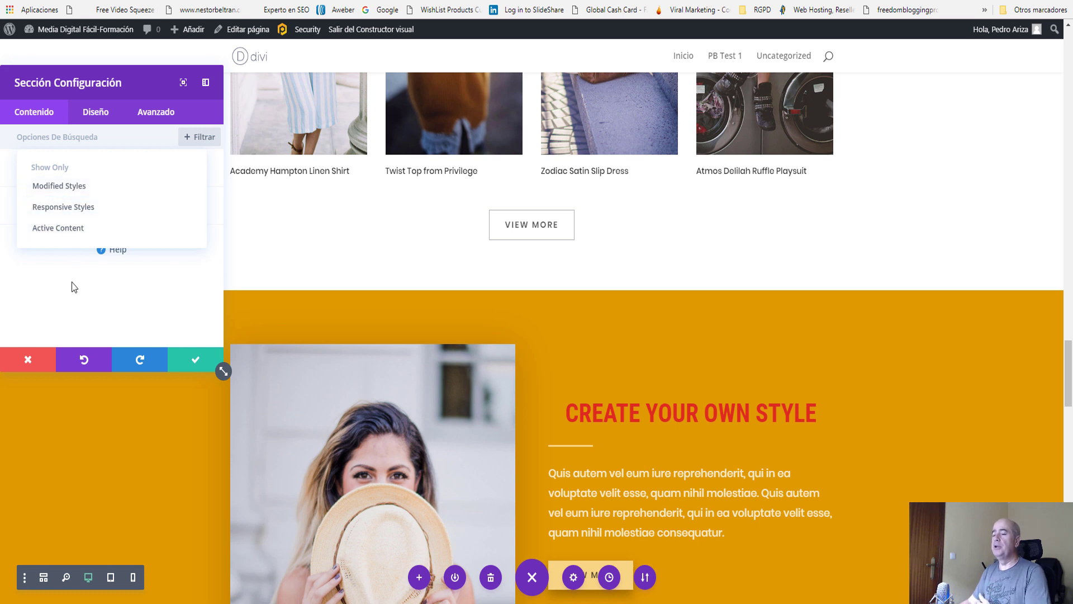
{"action": "left_click", "coordinate": [150, 288]}
{"action": "left_click", "coordinate": [96, 111]}
{"action": "left_click", "coordinate": [199, 137]}
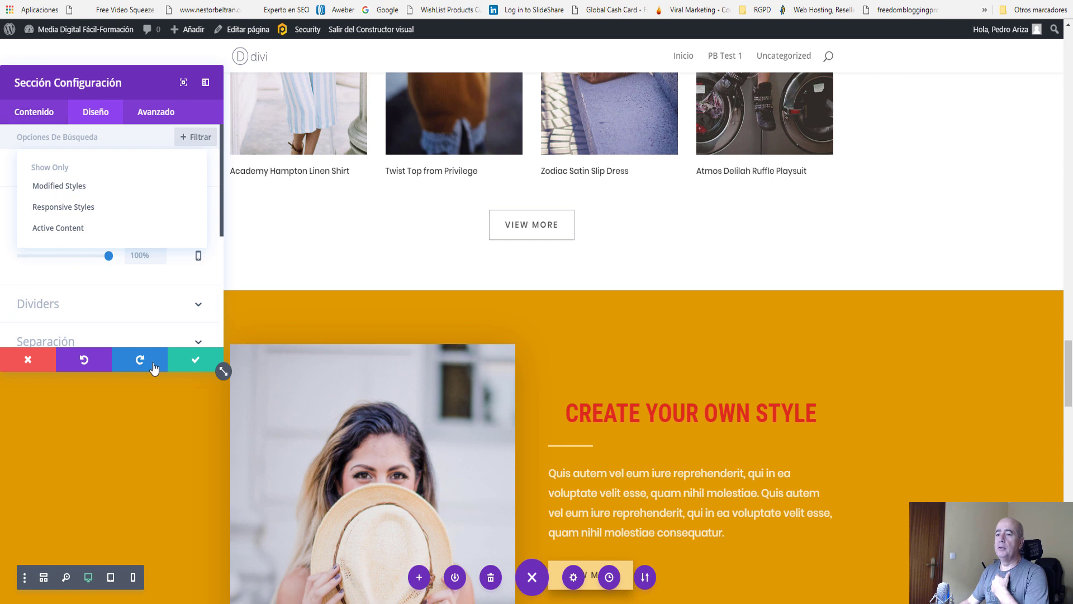
{"action": "left_click", "coordinate": [177, 360]}
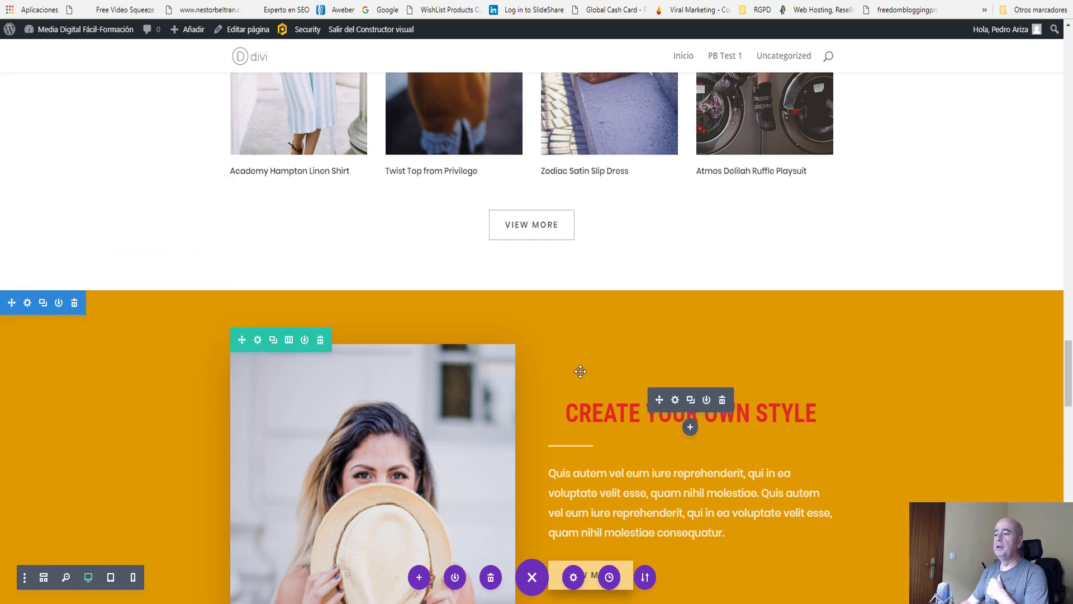
Examine only the modified styles of the Create Your Own Style heading, clear the filter and close the text settings.
{"action": "scroll", "coordinate": [580, 372], "scroll_direction": "down", "scroll_amount": 2}
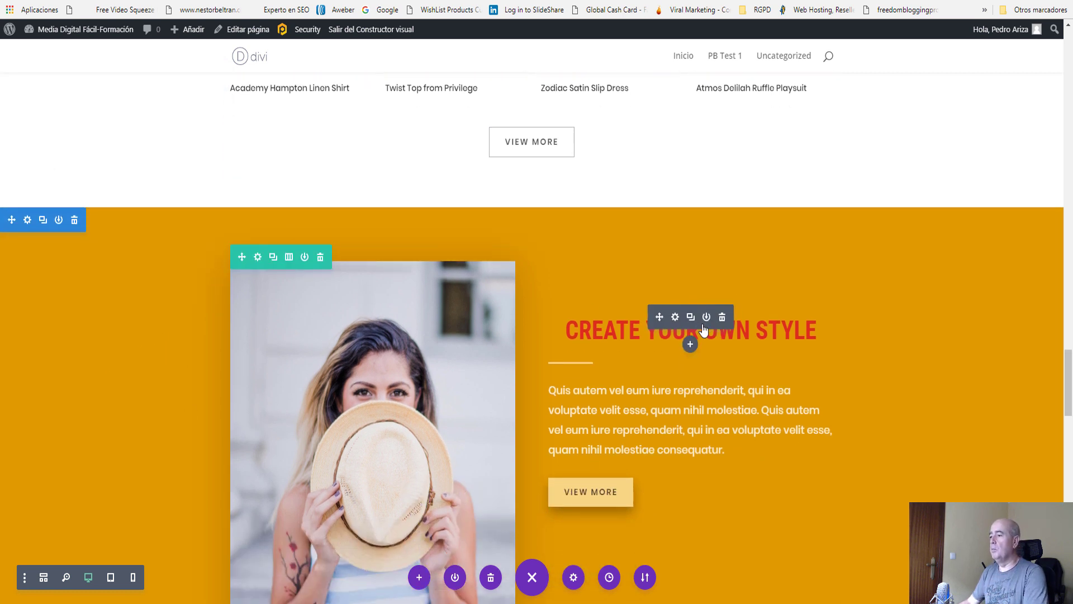
{"action": "left_click", "coordinate": [675, 317]}
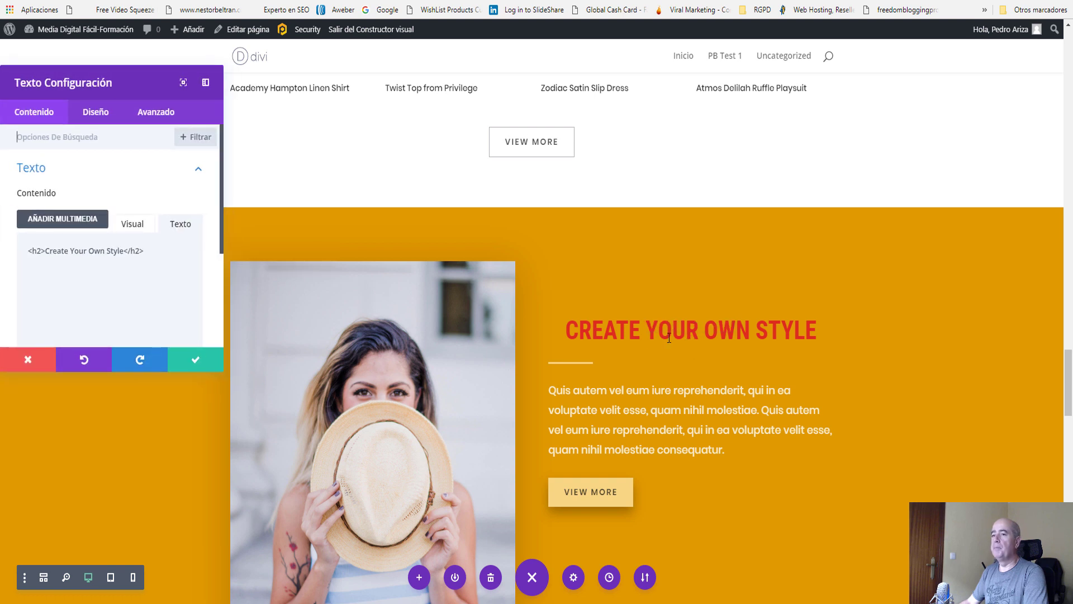
{"action": "left_click", "coordinate": [200, 136]}
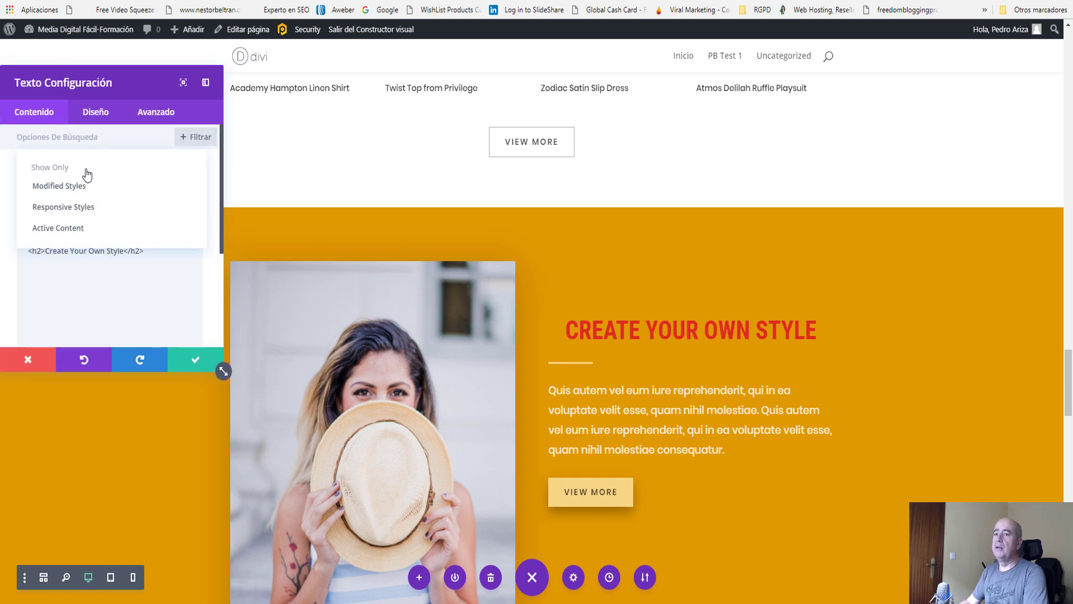
{"action": "left_click", "coordinate": [90, 186]}
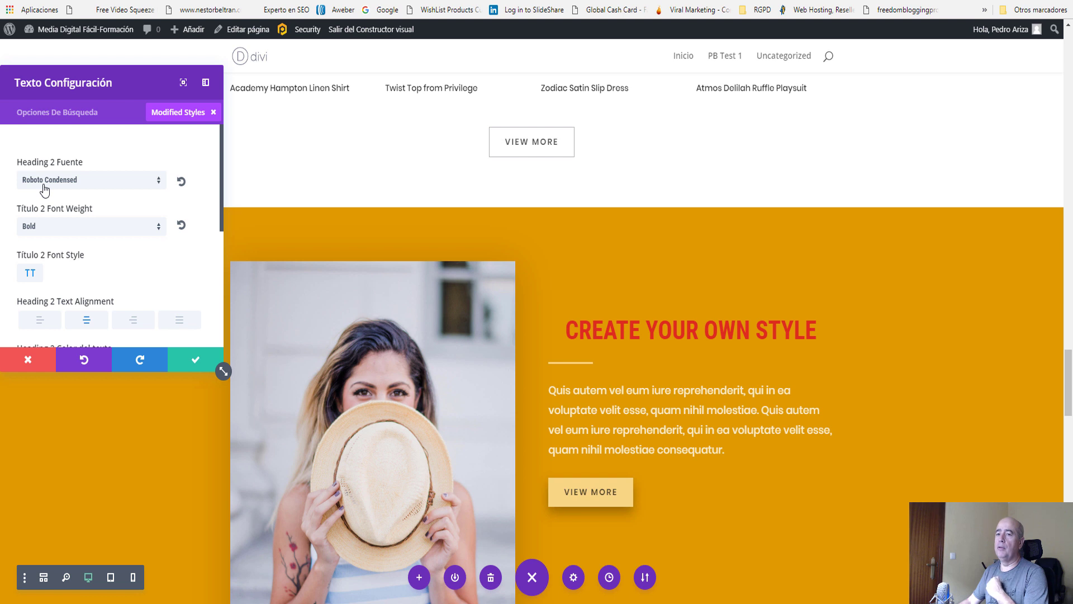
{"action": "scroll", "coordinate": [45, 193], "scroll_direction": "down", "scroll_amount": 3}
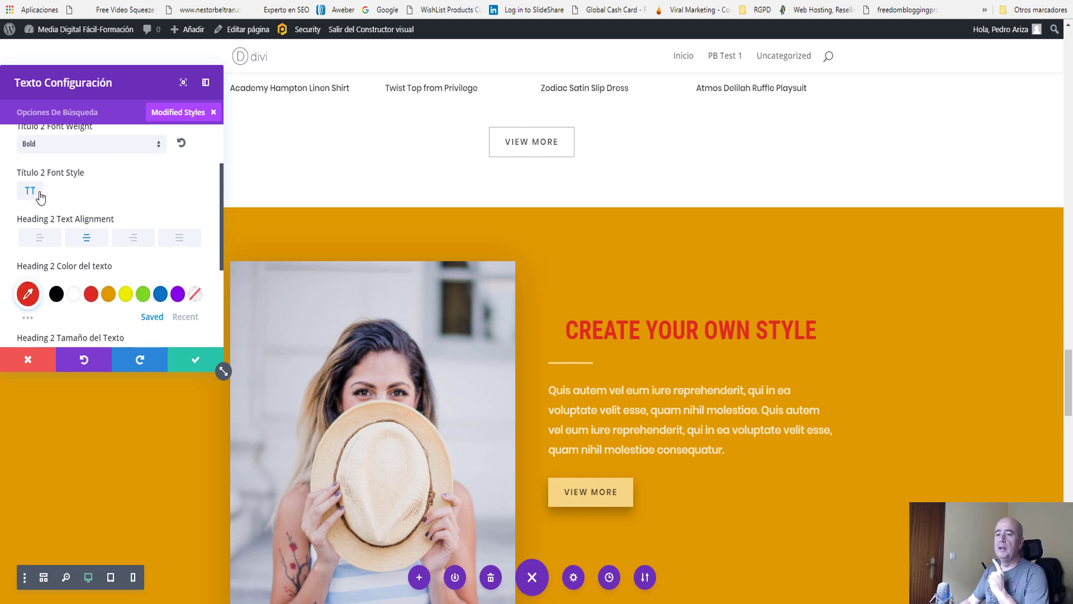
{"action": "scroll", "coordinate": [35, 195], "scroll_direction": "down", "scroll_amount": 2}
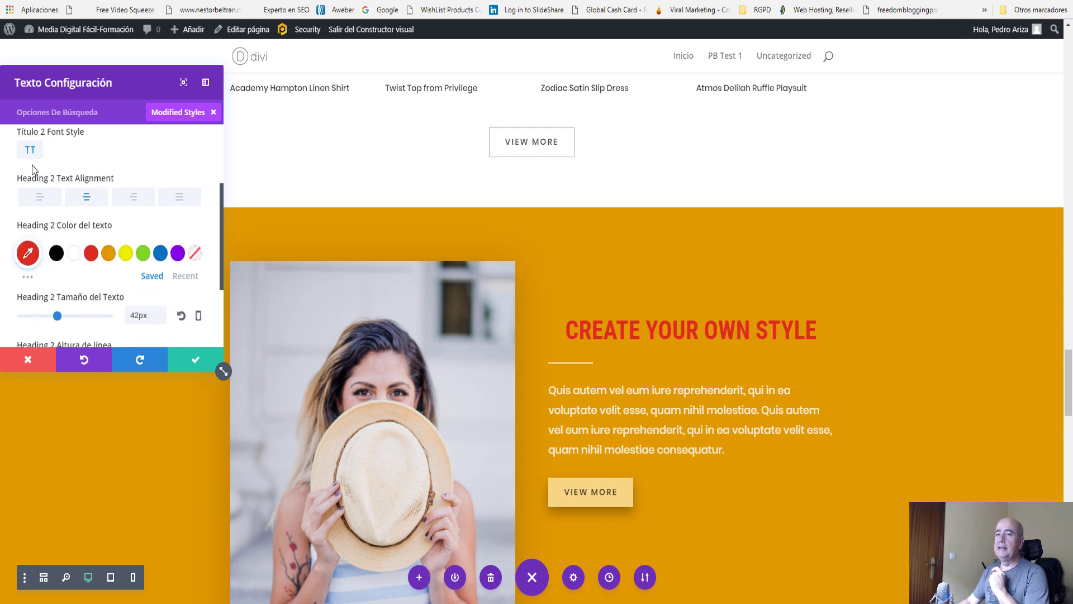
{"action": "scroll", "coordinate": [74, 262], "scroll_direction": "down", "scroll_amount": 2}
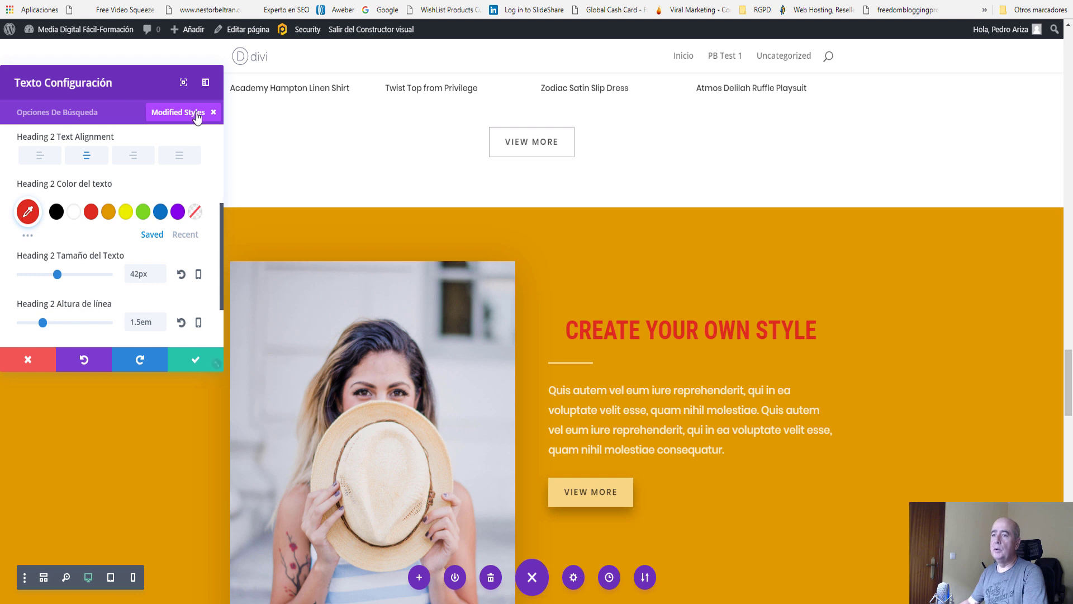
{"action": "left_click", "coordinate": [214, 113]}
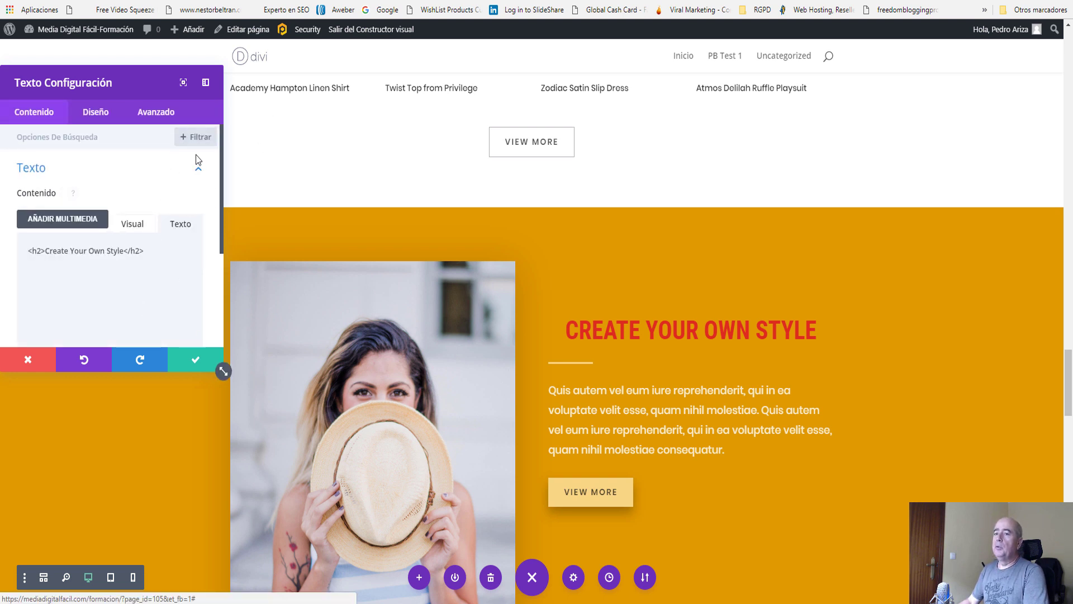
{"action": "left_click", "coordinate": [196, 359]}
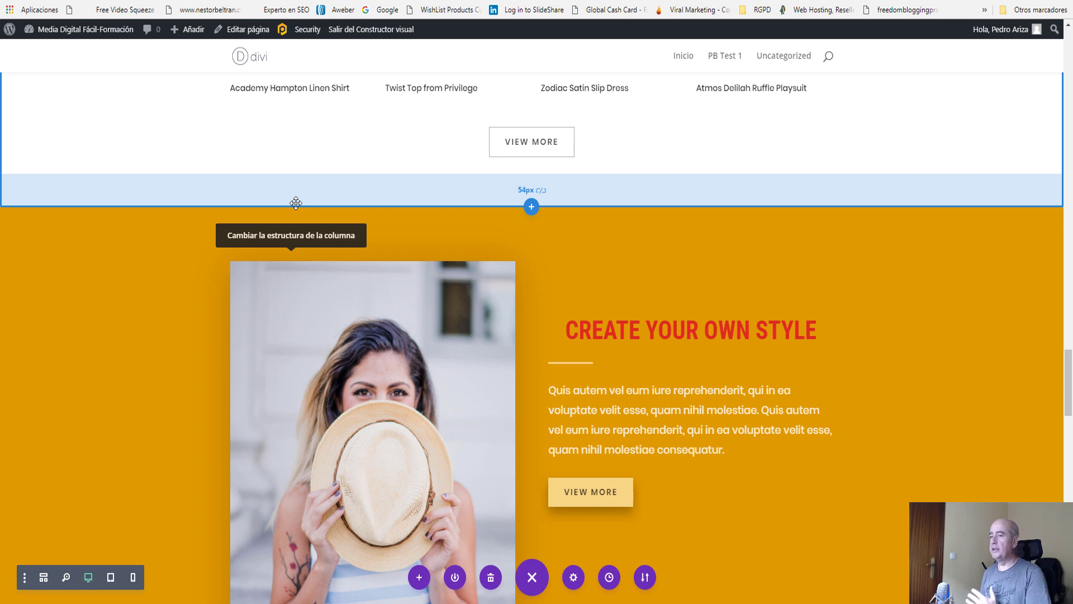
Open the Heading 2 text colour options in the Create Your Own Style heading's design settings.
{"action": "scroll", "coordinate": [687, 235], "scroll_direction": "down", "scroll_amount": 2}
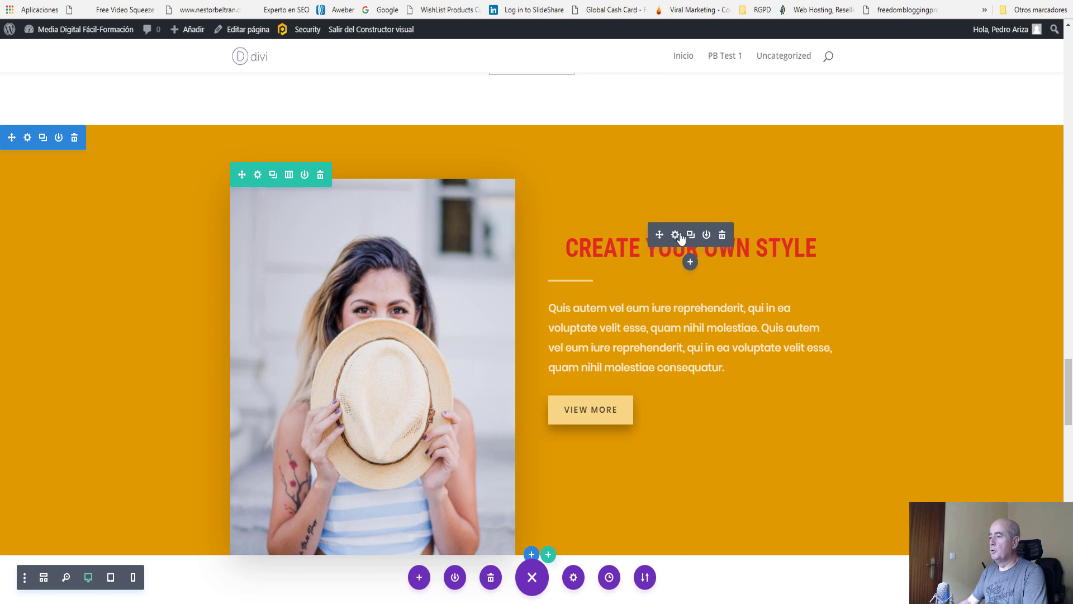
{"action": "left_click", "coordinate": [677, 235]}
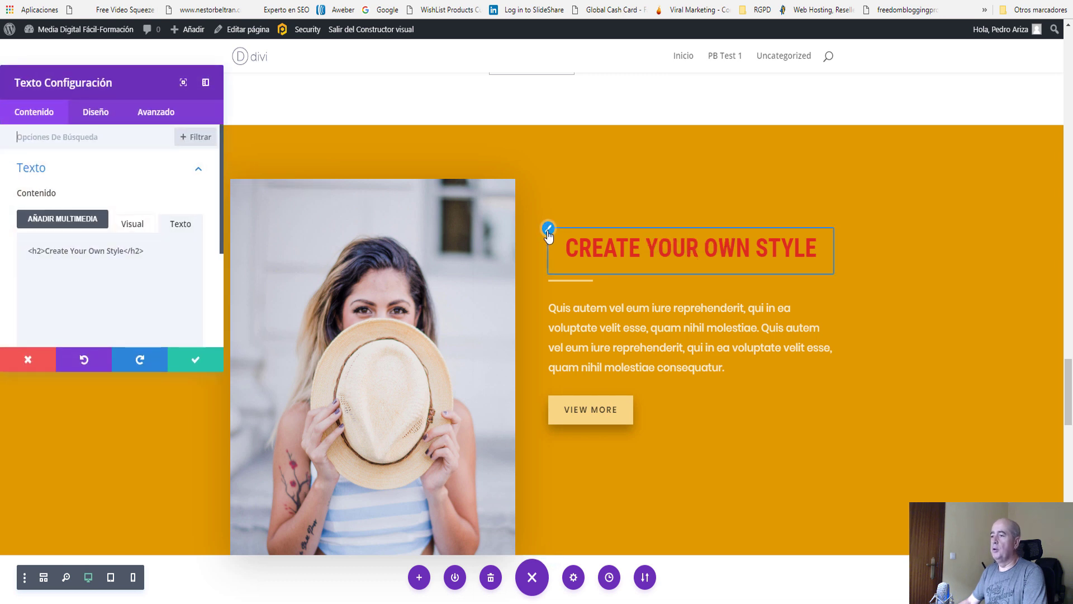
{"action": "left_click", "coordinate": [549, 230]}
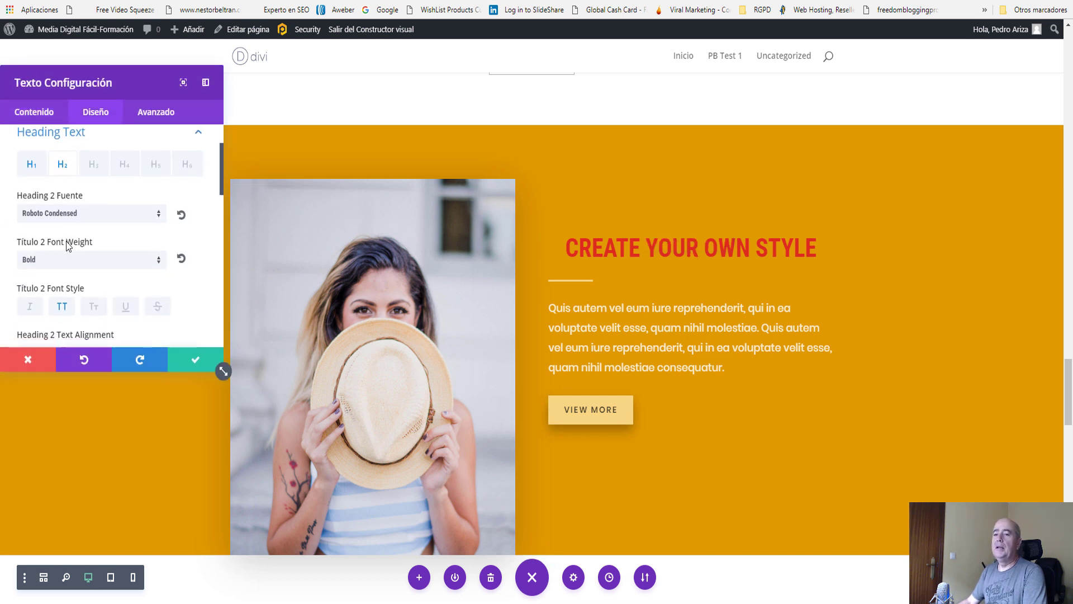
{"action": "scroll", "coordinate": [66, 242], "scroll_direction": "down", "scroll_amount": 4}
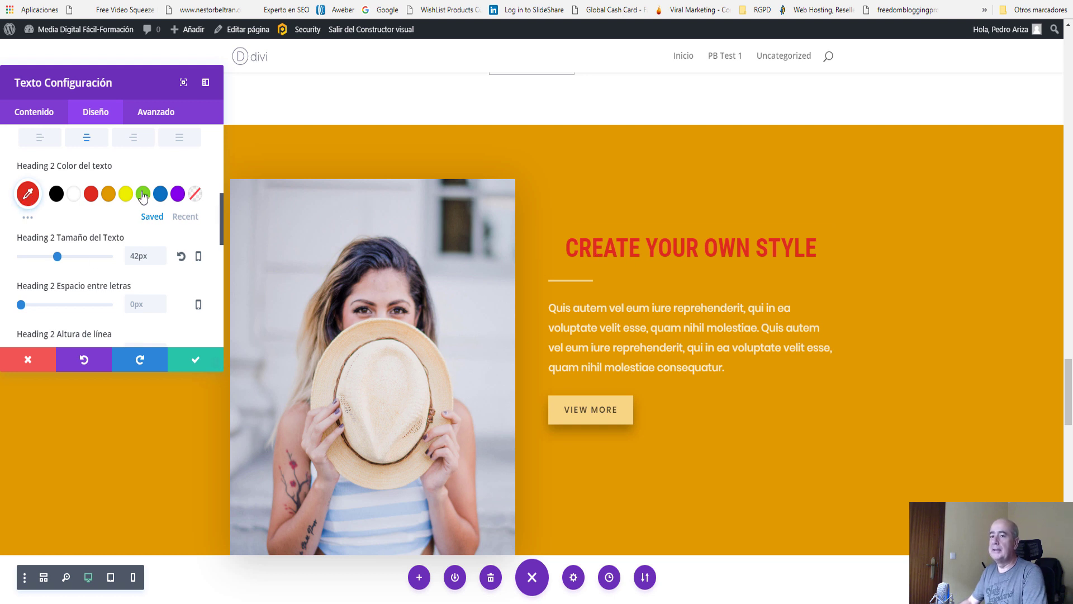
Try transparent, saved red and recently used purple as the Create Your Own Style heading's text colour.
{"action": "left_click", "coordinate": [195, 195]}
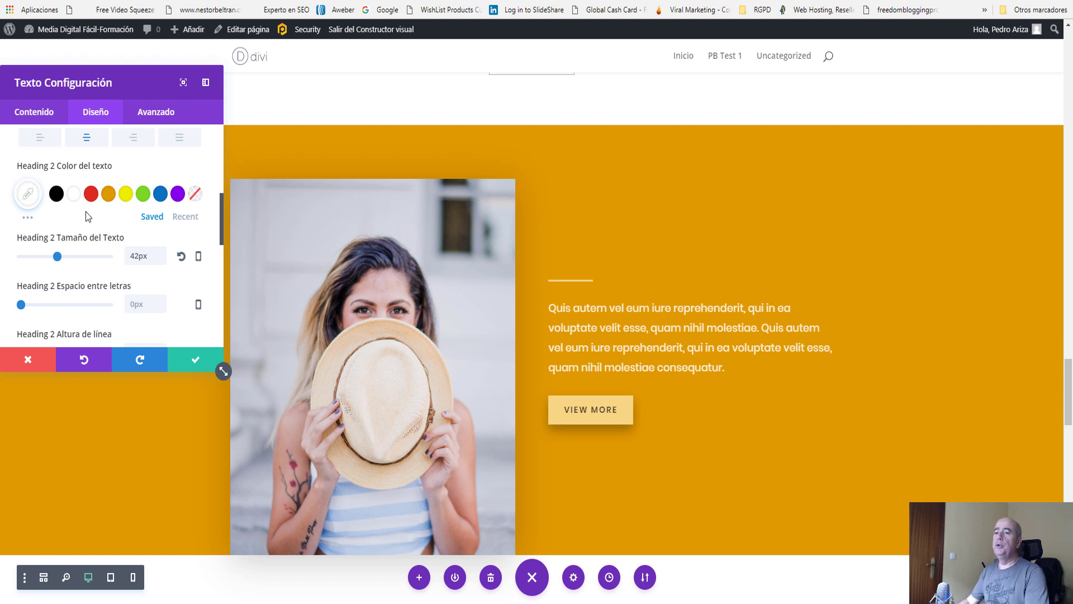
{"action": "left_click", "coordinate": [185, 218]}
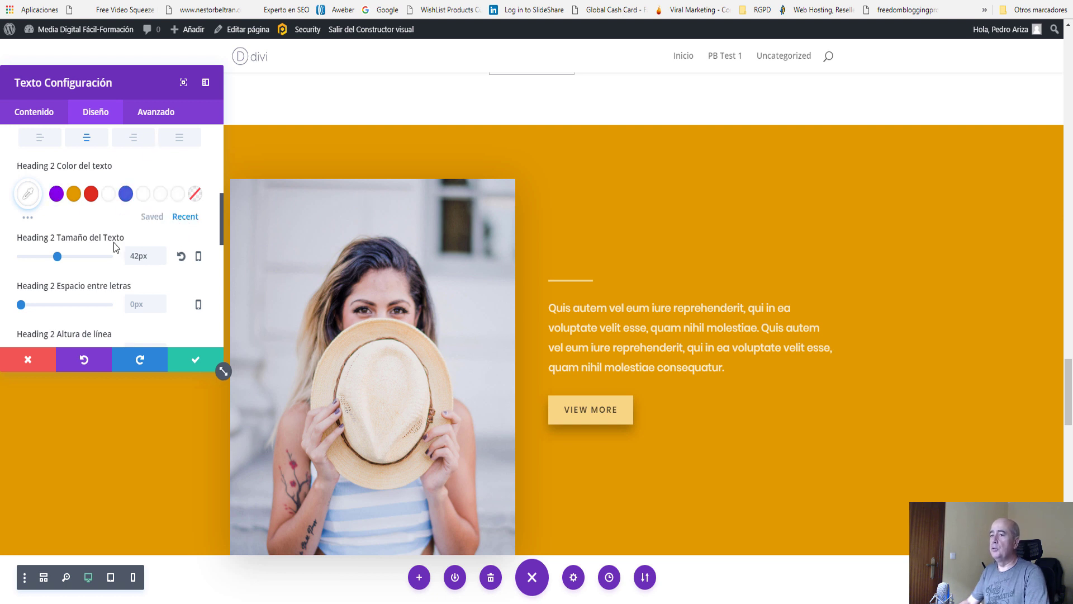
{"action": "left_click", "coordinate": [151, 217]}
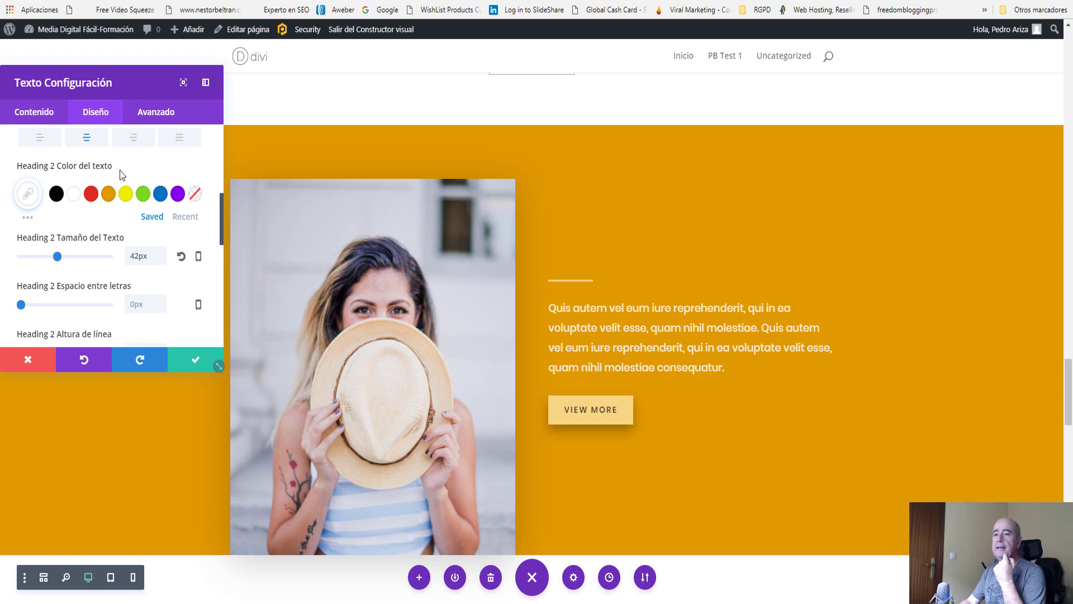
{"action": "left_click", "coordinate": [93, 196]}
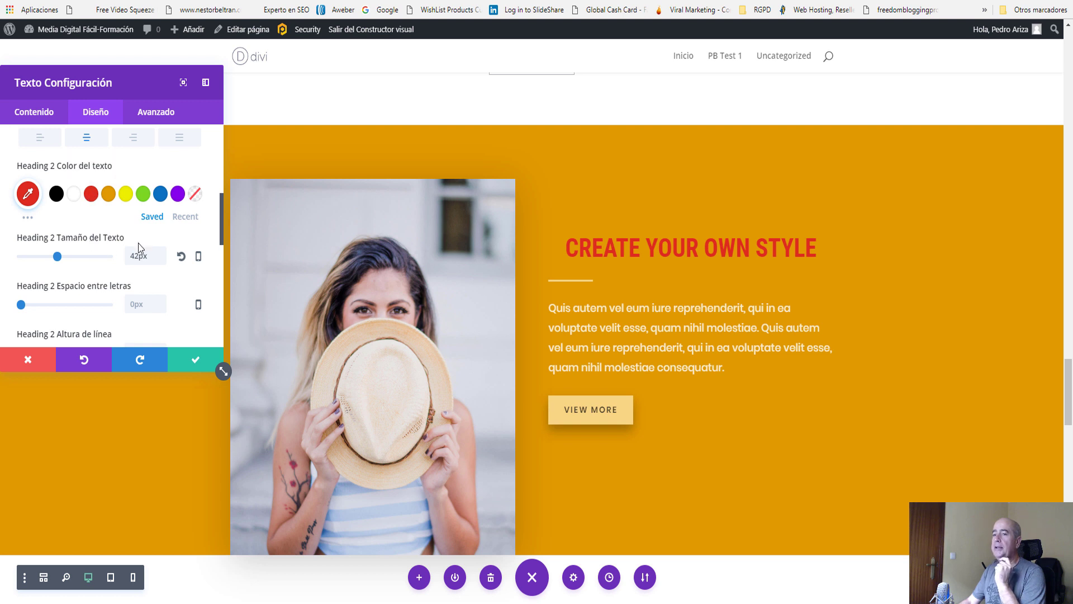
{"action": "left_click", "coordinate": [182, 219]}
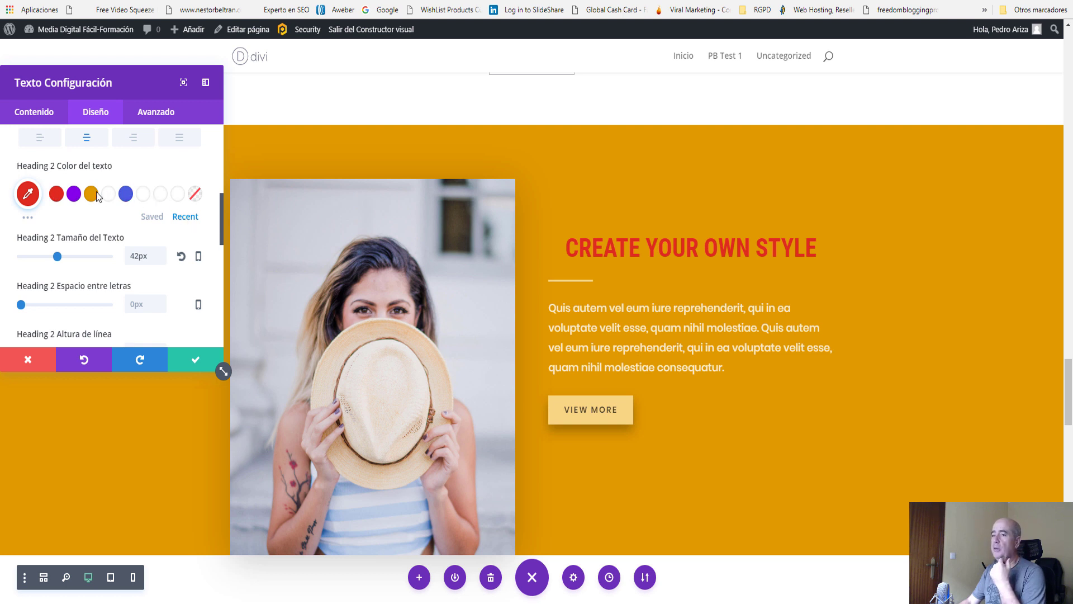
{"action": "left_click", "coordinate": [74, 193]}
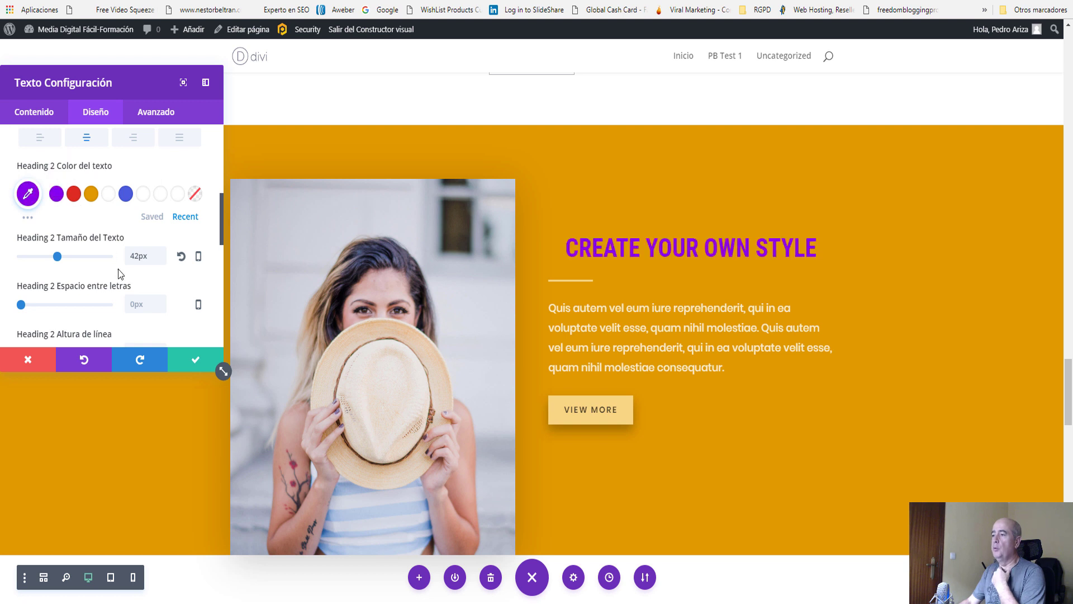
{"action": "left_click", "coordinate": [154, 219]}
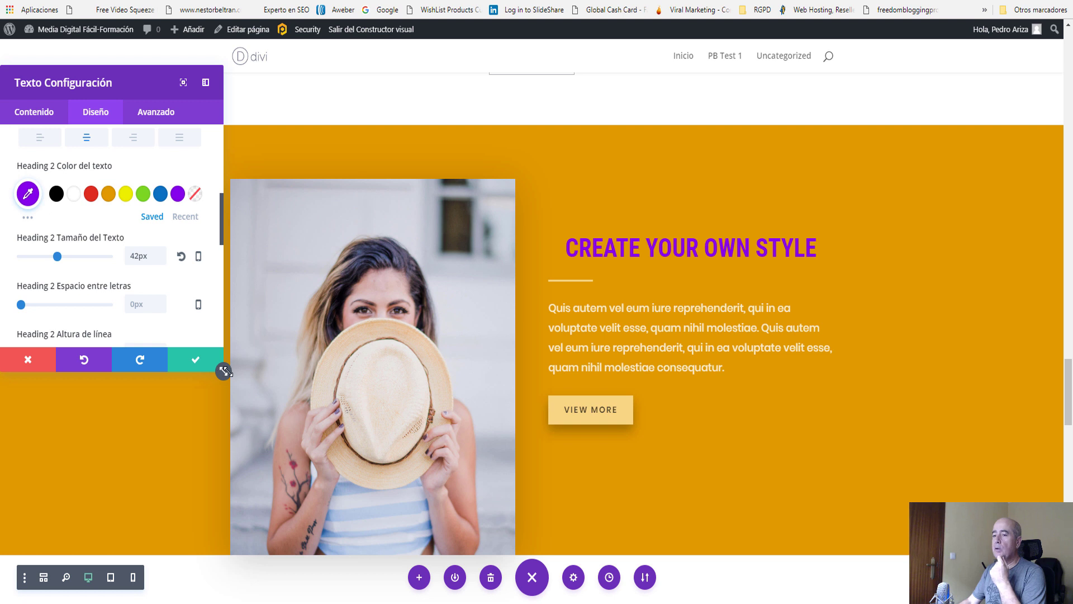
Enlarge the text settings window and inspect the expanded Heading 2 text colour palette.
{"action": "left_click_drag", "start_coordinate": [223, 371], "coordinate": [347, 538]}
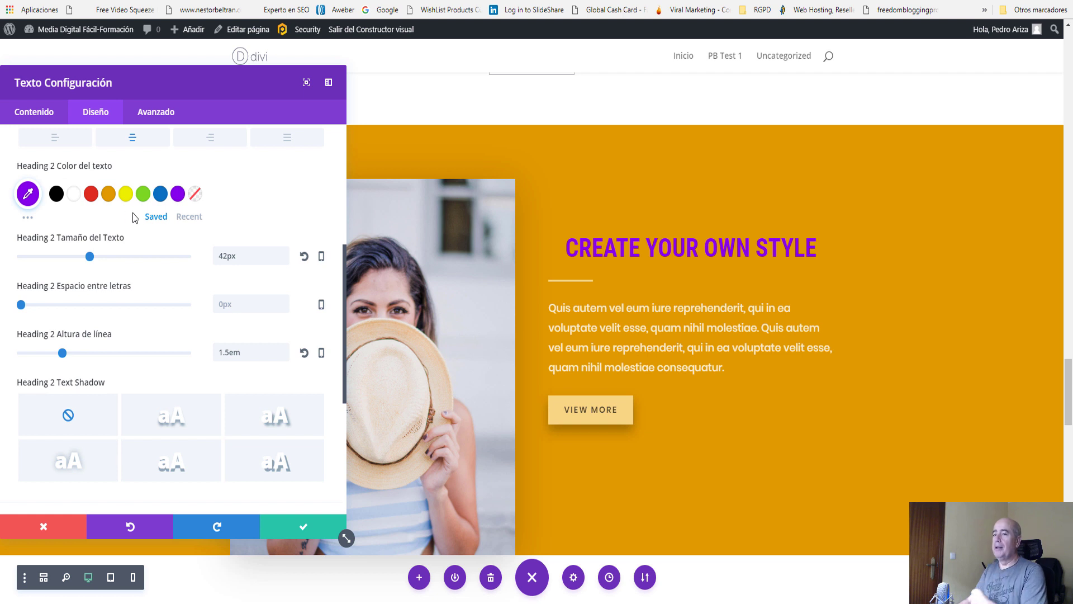
{"action": "left_click", "coordinate": [27, 219]}
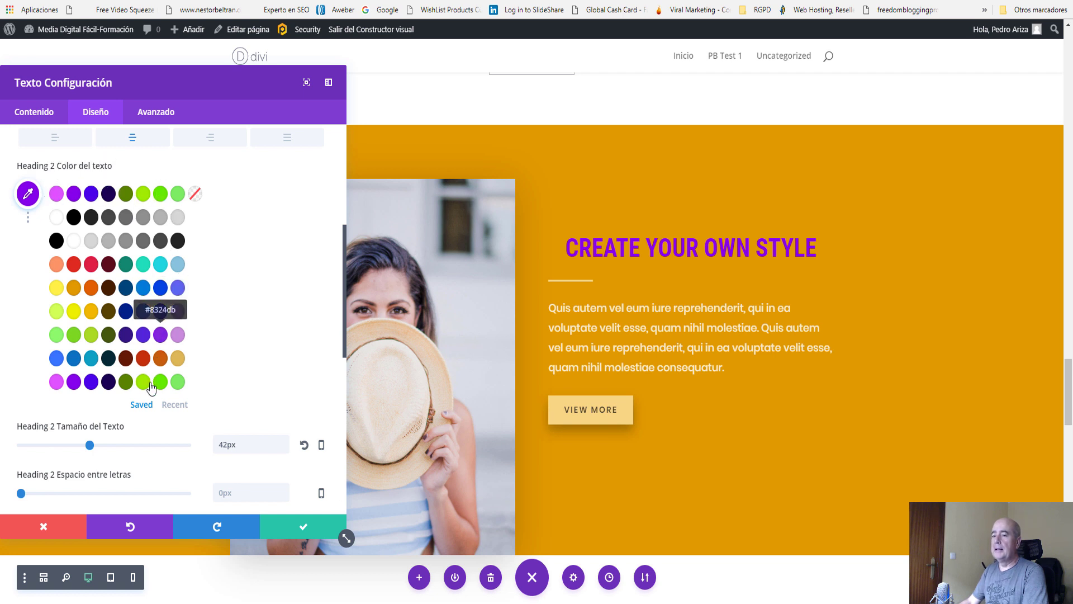
{"action": "left_click", "coordinate": [27, 216]}
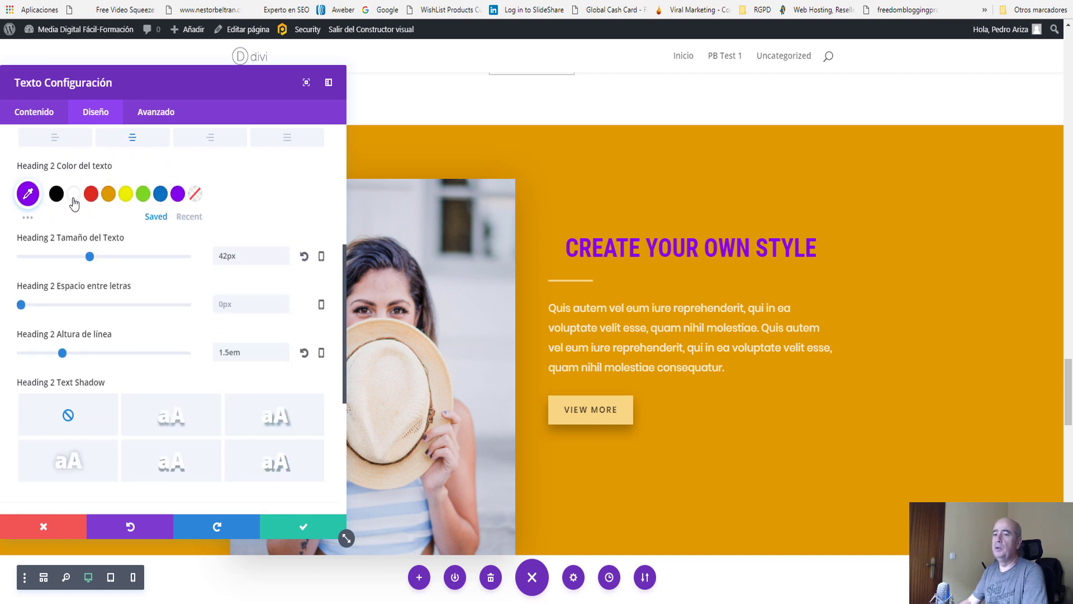
Try saved yellow as the Create Your Own Style heading's text colour and view its related shades in the expanded palette.
{"action": "left_click", "coordinate": [126, 194]}
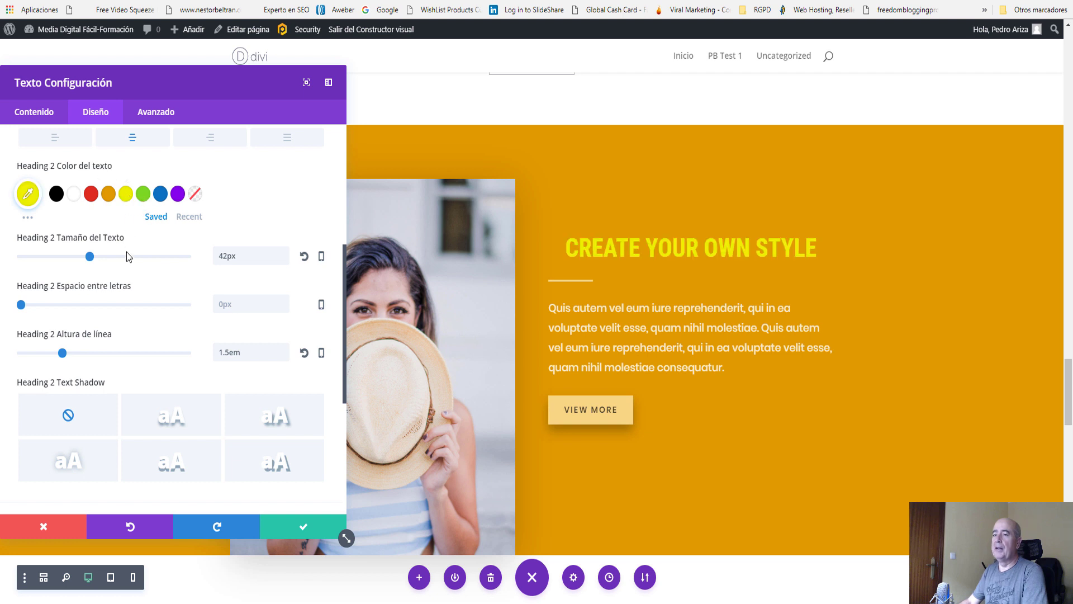
{"action": "left_click", "coordinate": [28, 217]}
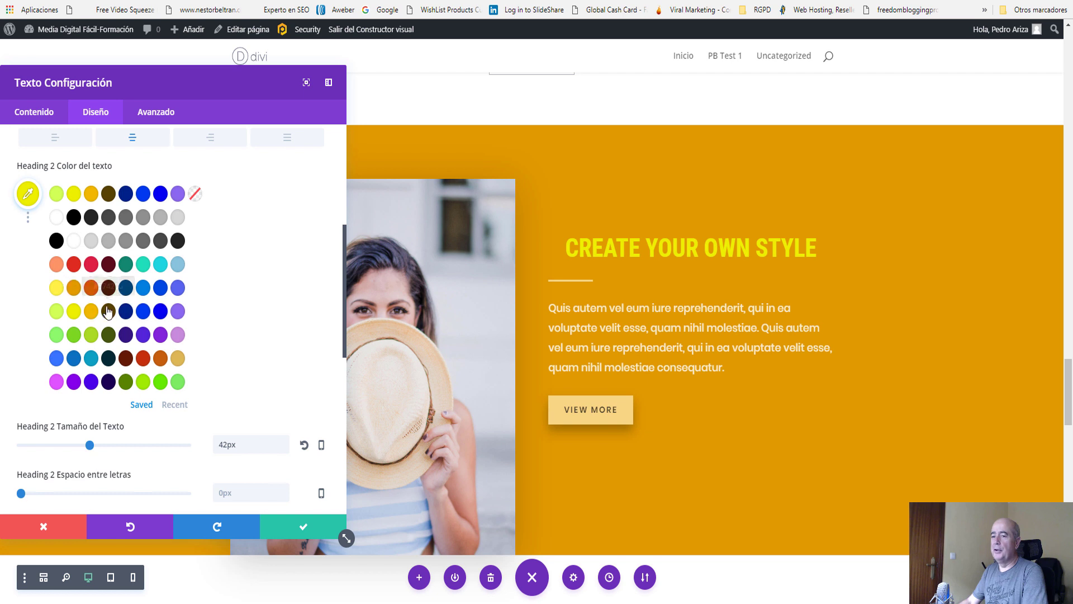
{"action": "left_click", "coordinate": [72, 315]}
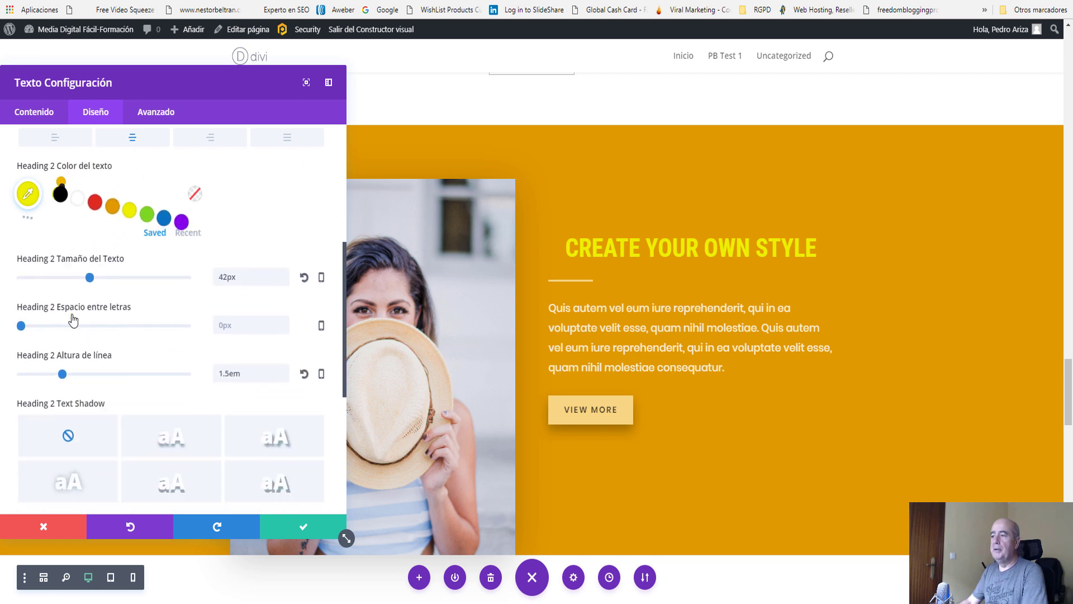
Try teal green from the expanded palette and saved blue #0c71c3 as the heading's text colour, viewing the related shades for each.
{"action": "left_click", "coordinate": [26, 217]}
{"action": "left_click", "coordinate": [126, 267]}
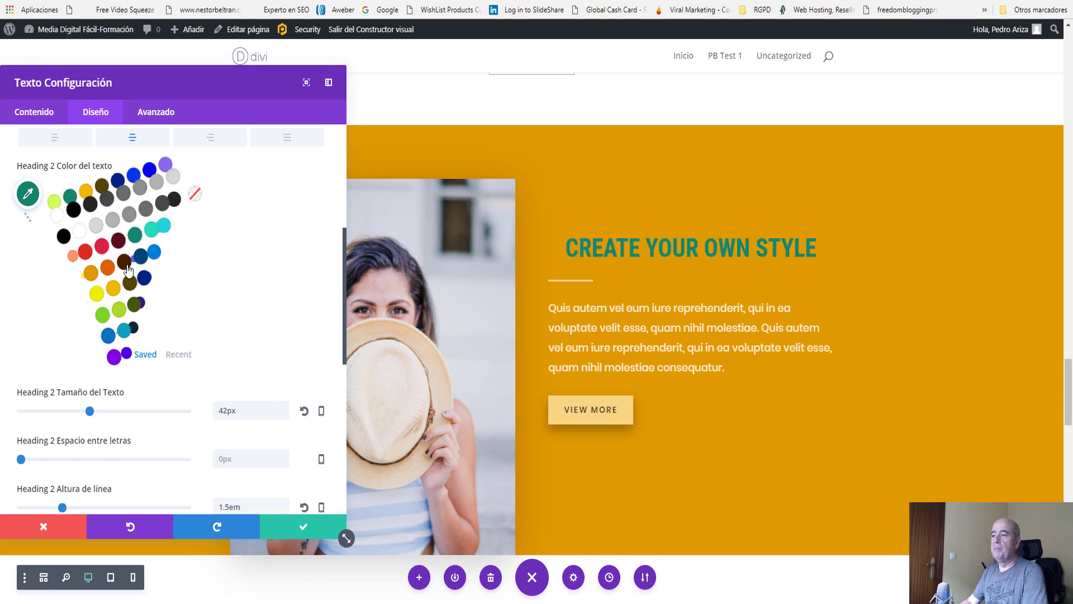
{"action": "left_click", "coordinate": [27, 218]}
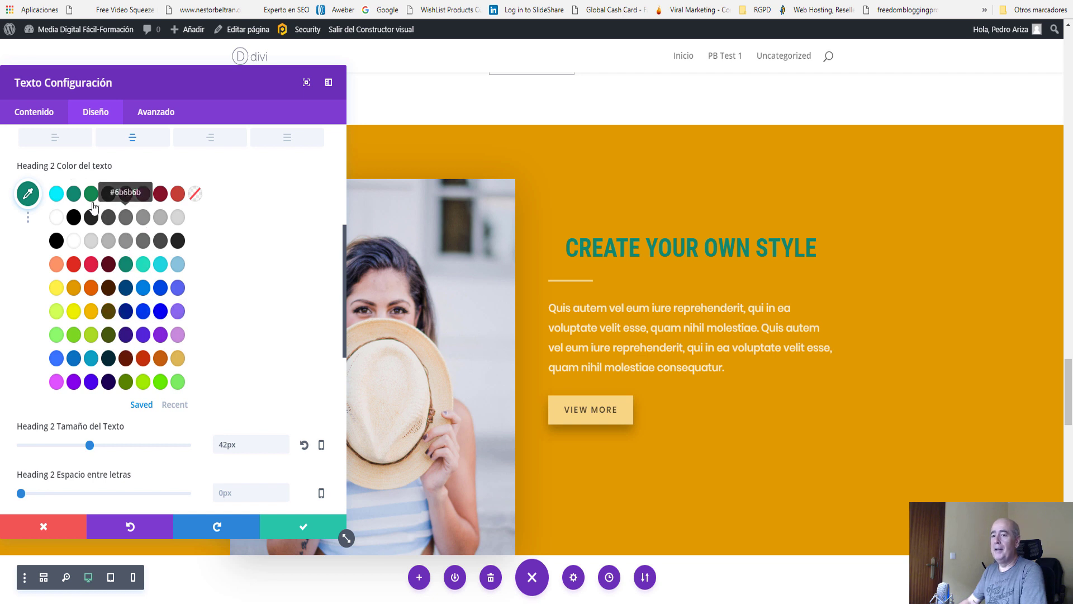
{"action": "left_click", "coordinate": [28, 223]}
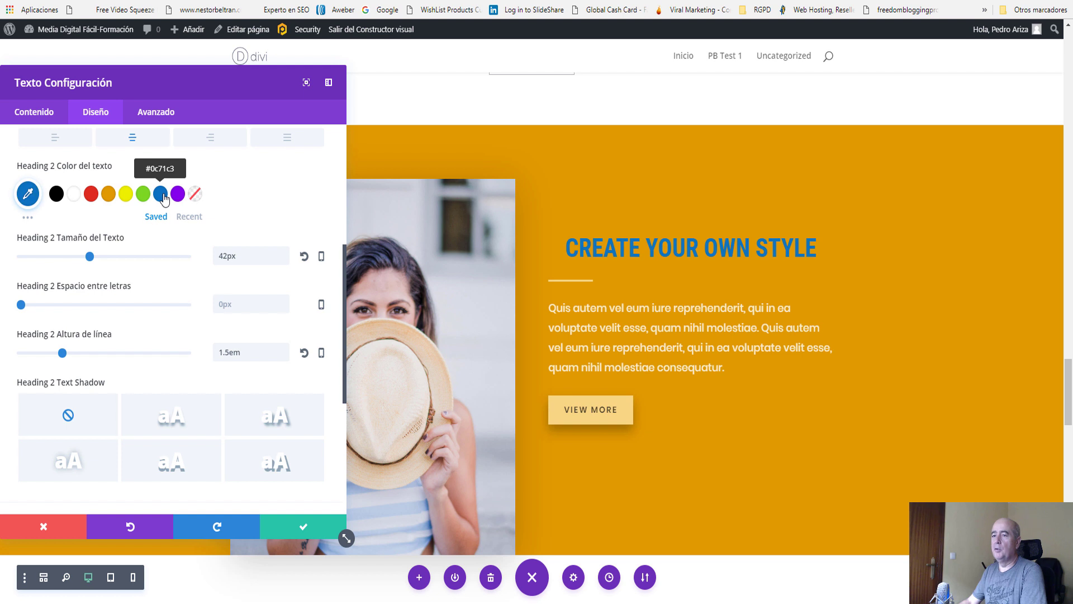
{"action": "left_click", "coordinate": [26, 222]}
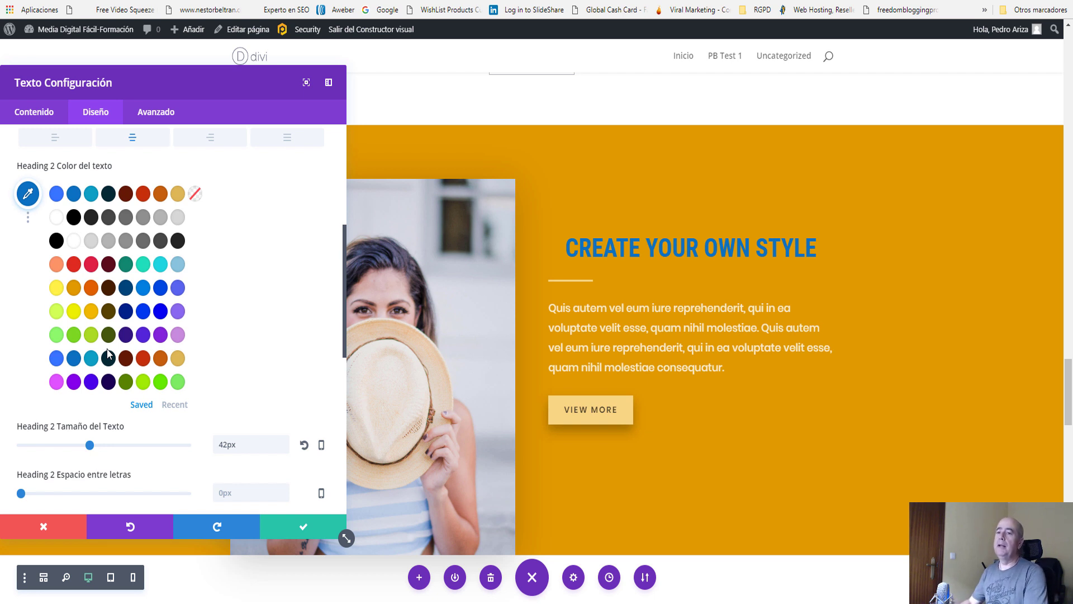
Set the Create Your Own Style heading's text colour to a custom dark red, #6b0700, with the colour picker.
{"action": "left_click", "coordinate": [28, 195]}
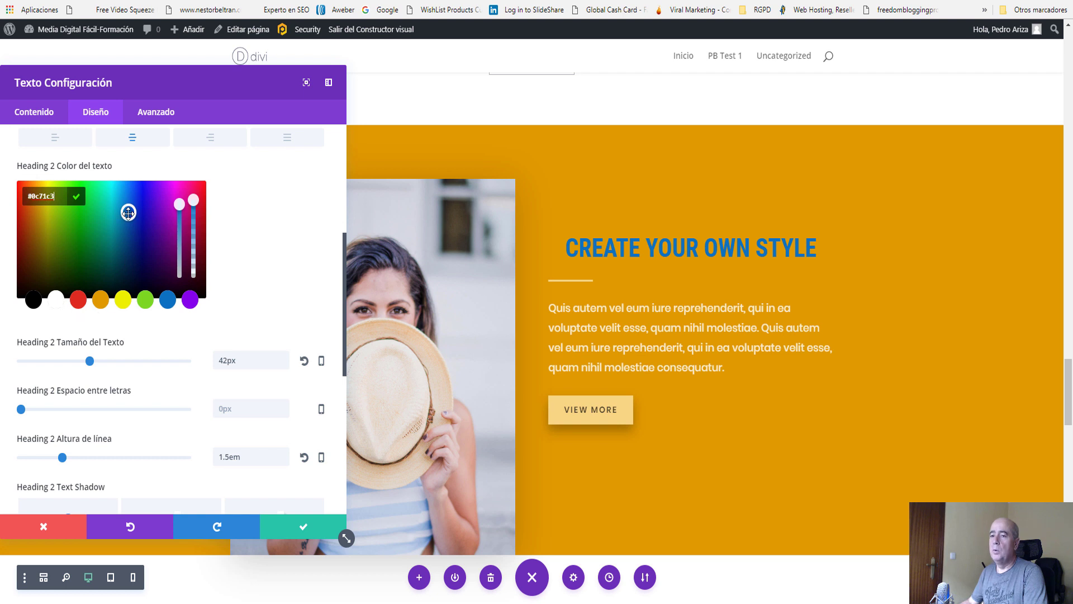
{"action": "mouse_move", "coordinate": [129, 212]}
{"action": "left_mouse_down"}
{"action": "mouse_move", "coordinate": [86, 223]}
{"action": "mouse_move", "coordinate": [73, 266]}
{"action": "mouse_move", "coordinate": [69, 239]}
{"action": "left_mouse_up"}
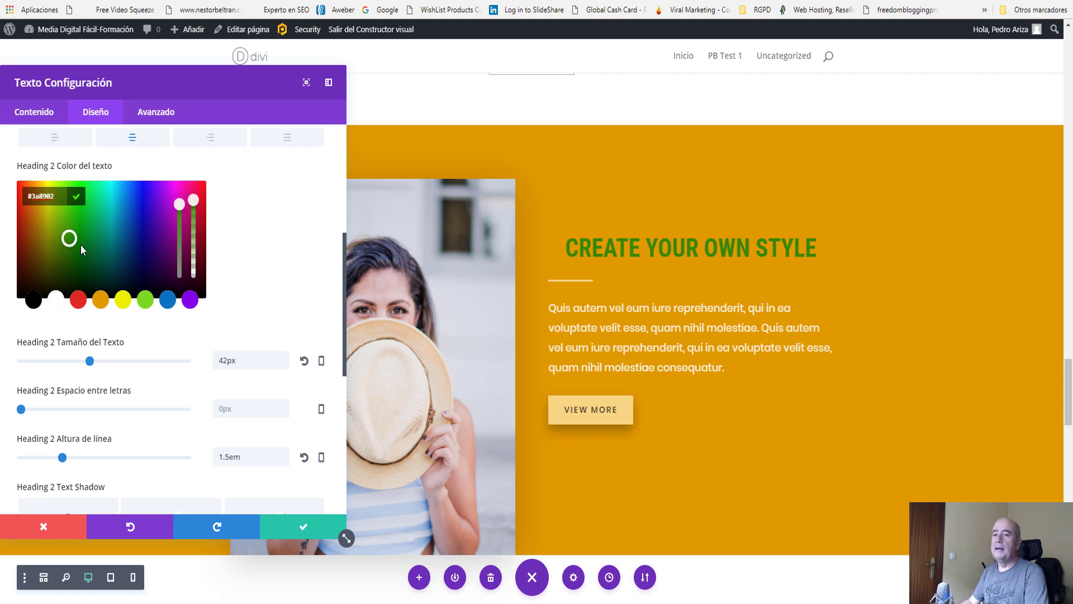
{"action": "mouse_move", "coordinate": [69, 238]}
{"action": "left_mouse_down"}
{"action": "mouse_move", "coordinate": [27, 261]}
{"action": "mouse_move", "coordinate": [22, 240]}
{"action": "mouse_move", "coordinate": [21, 251]}
{"action": "left_mouse_up"}
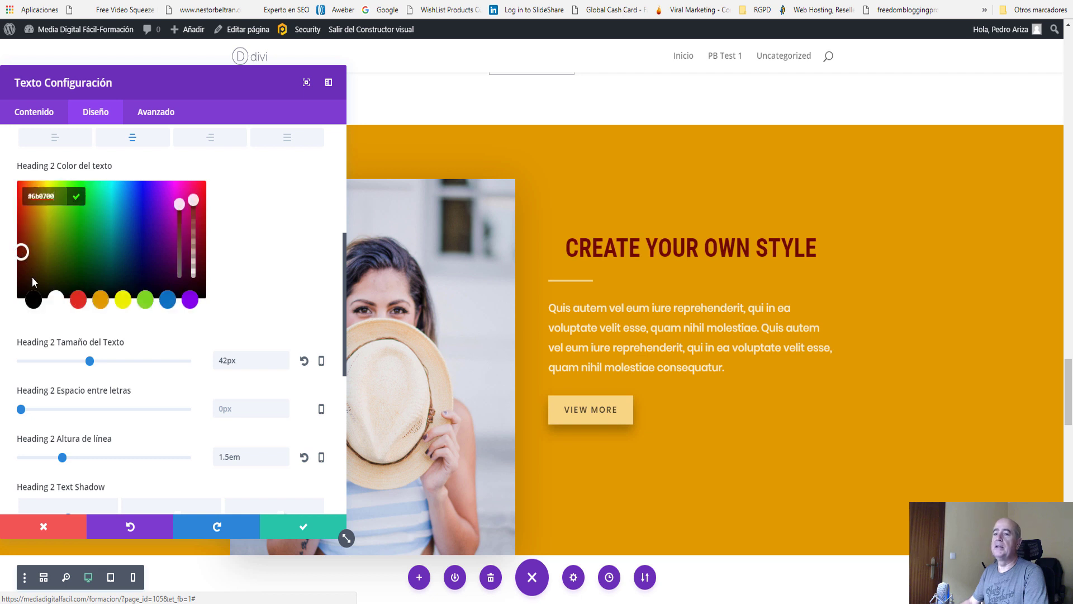
{"action": "left_click", "coordinate": [247, 290]}
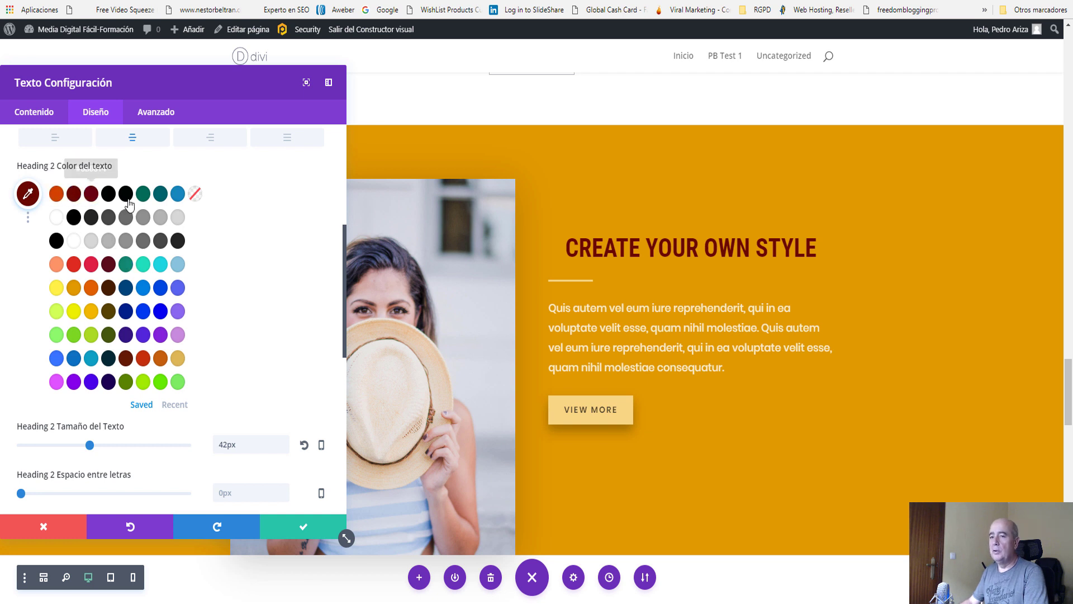
Compare the saved and recent Heading 2 text colours, and examine the expanded palette generated for the dark red.
{"action": "scroll", "coordinate": [134, 207], "scroll_direction": "down", "scroll_amount": 1}
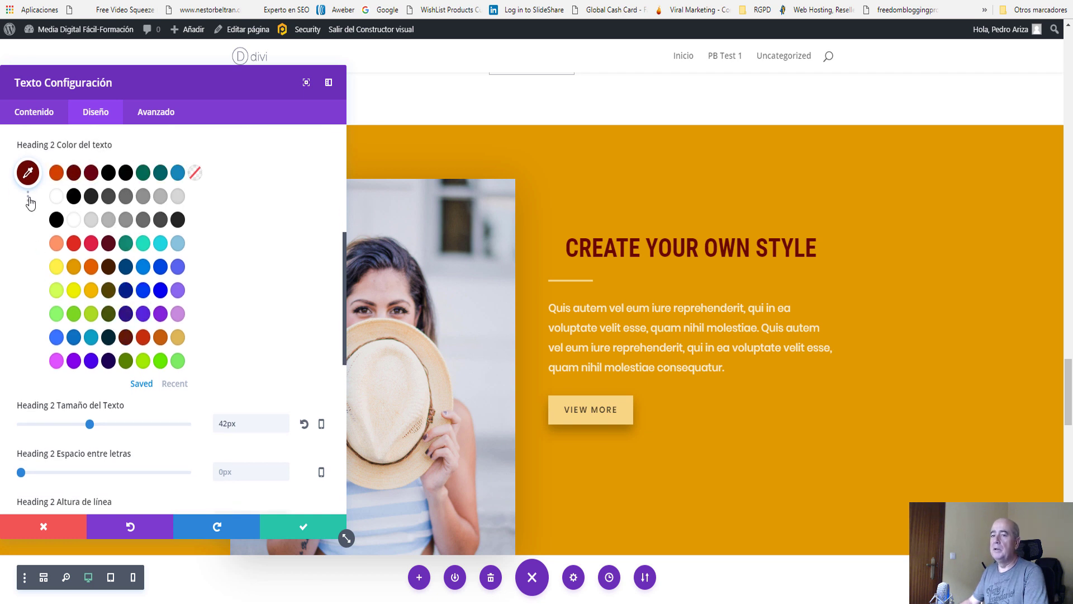
{"action": "left_click", "coordinate": [28, 197]}
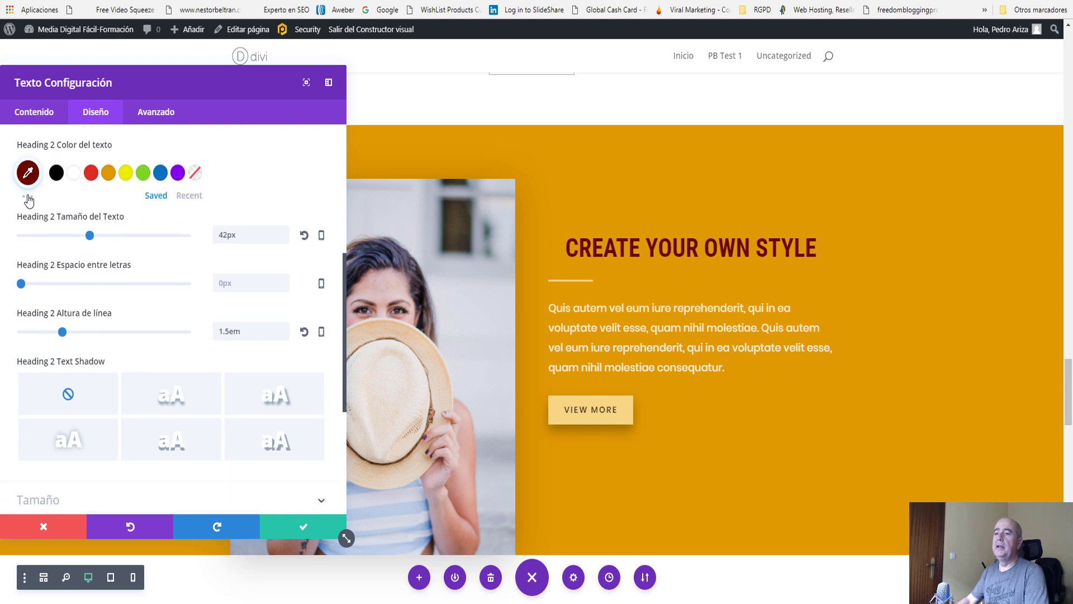
{"action": "left_click", "coordinate": [194, 199]}
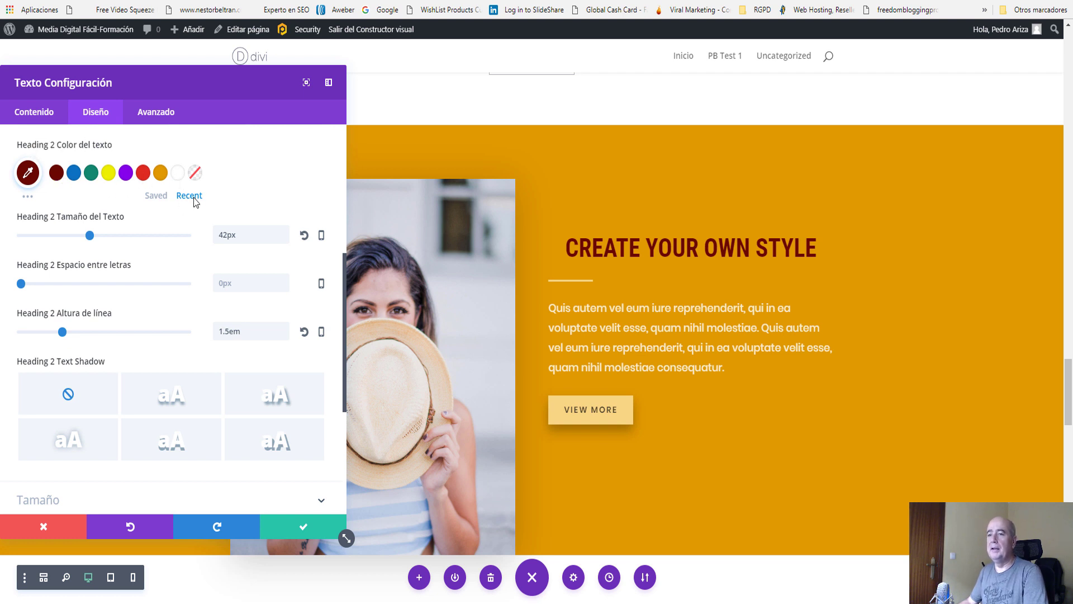
{"action": "left_click", "coordinate": [156, 196]}
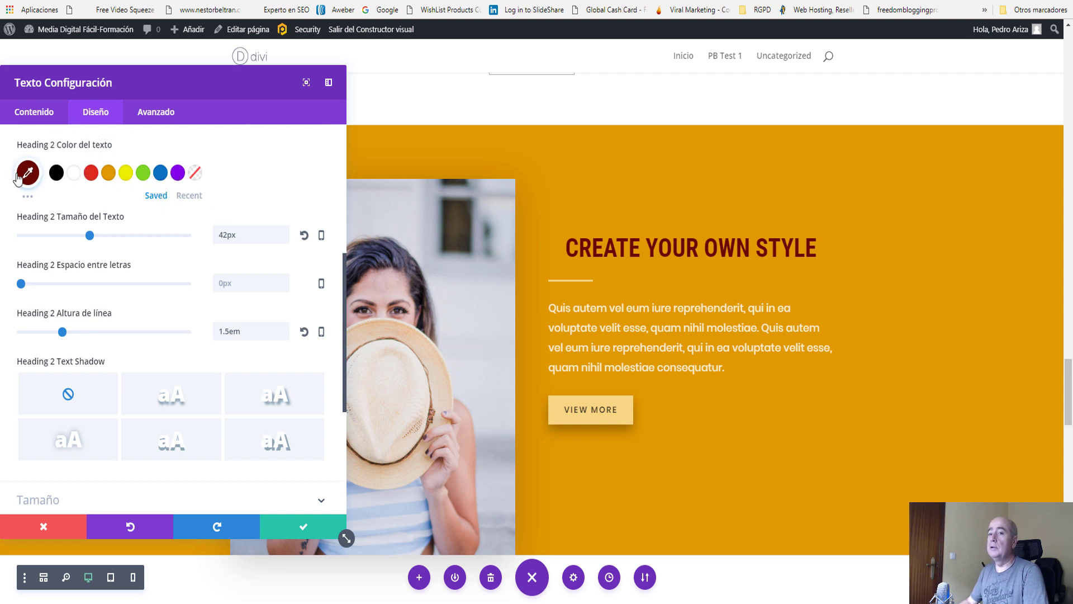
{"action": "left_click", "coordinate": [25, 197]}
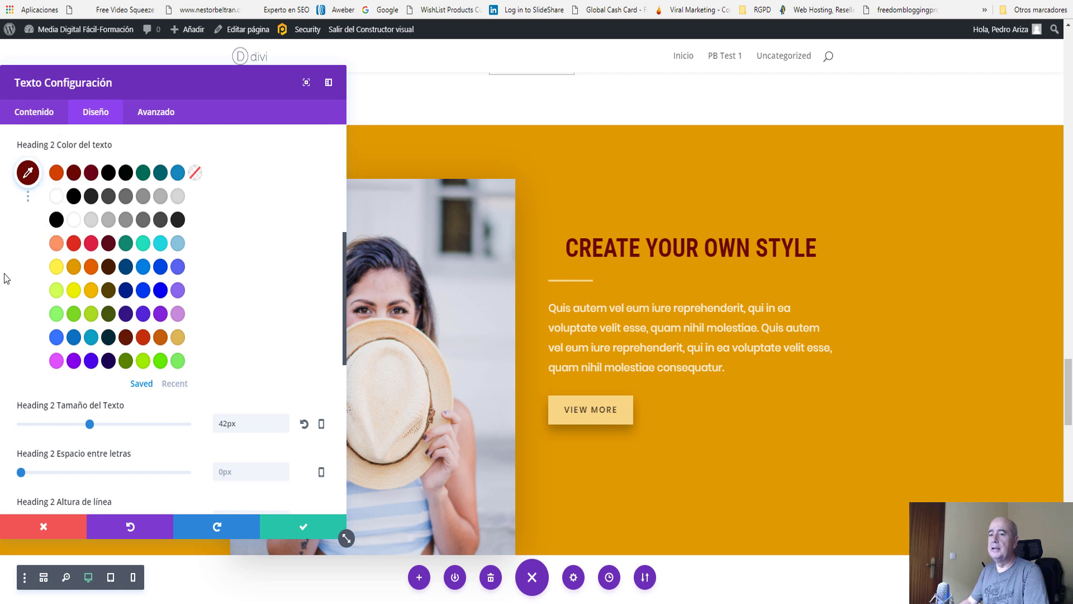
{"action": "scroll", "coordinate": [3, 282], "scroll_direction": "down", "scroll_amount": 1}
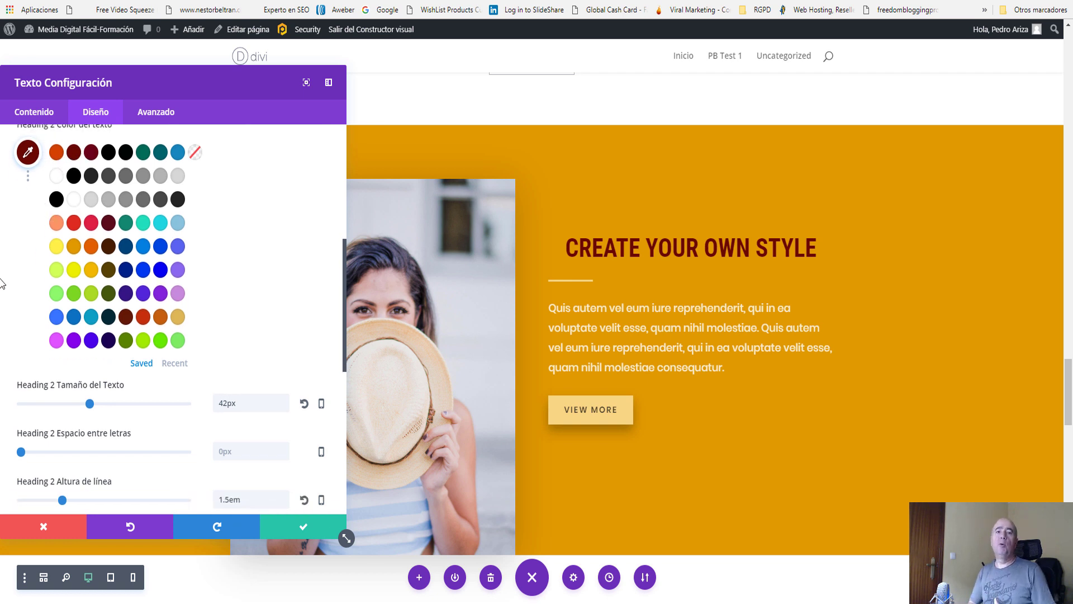